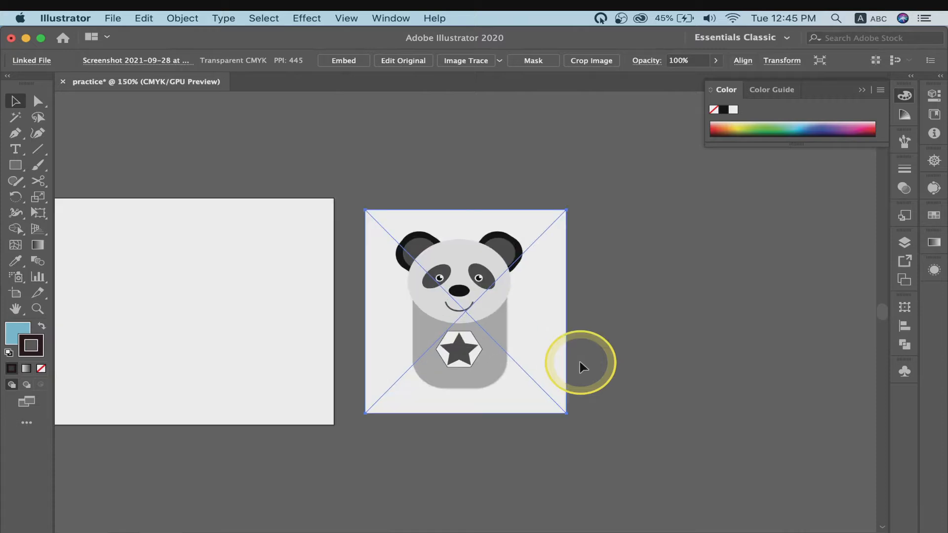
# Move the linked panda reference image from beside the artboard onto the artboard
pyautogui.moveTo(401, 348); pyautogui.dragTo(620, 323)
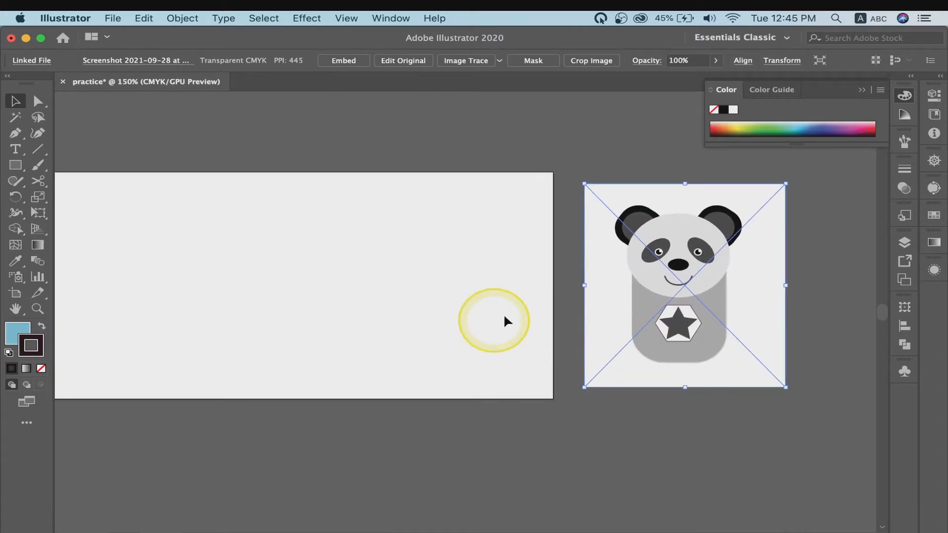
pyautogui.moveTo(337, 285); pyautogui.dragTo(416, 289)
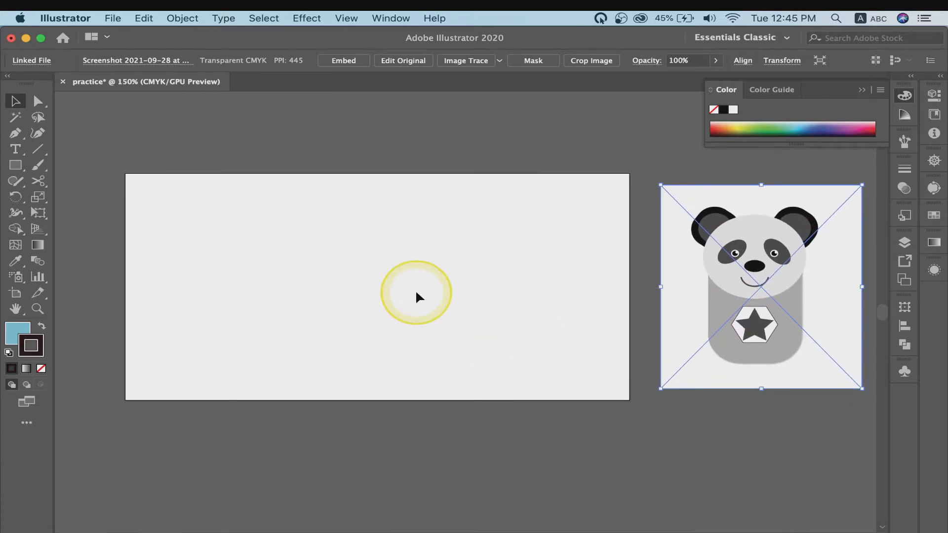
pyautogui.click(16, 166)
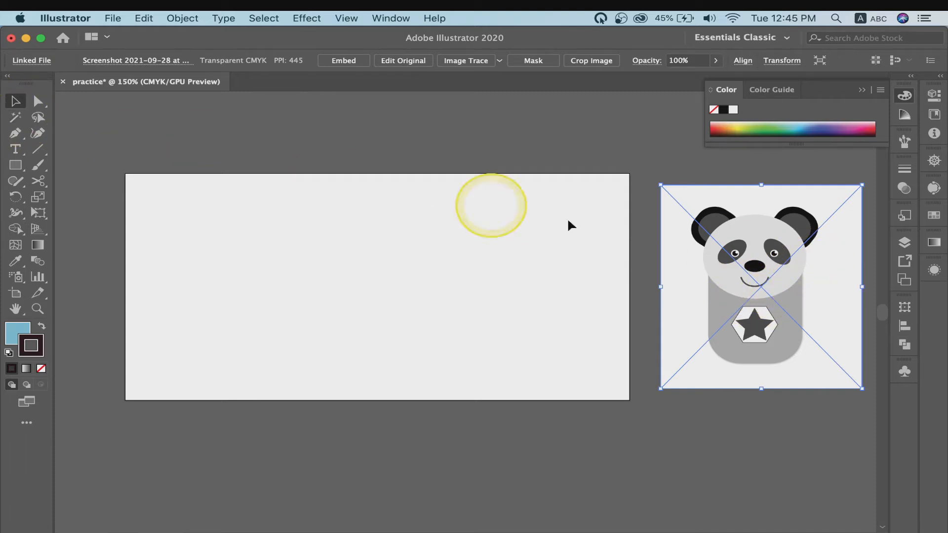
pyautogui.moveTo(829, 281); pyautogui.dragTo(504, 285)
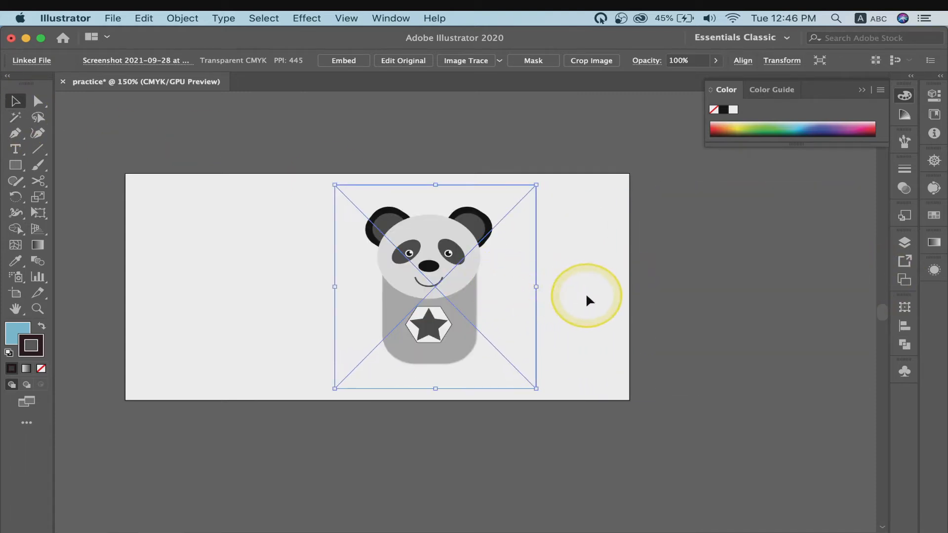
# Activate the Ellipse tool and decline updating the missing or modified linked files
pyautogui.press('super+equal')
pyautogui.press('super+equal')
pyautogui.press('super+equal')
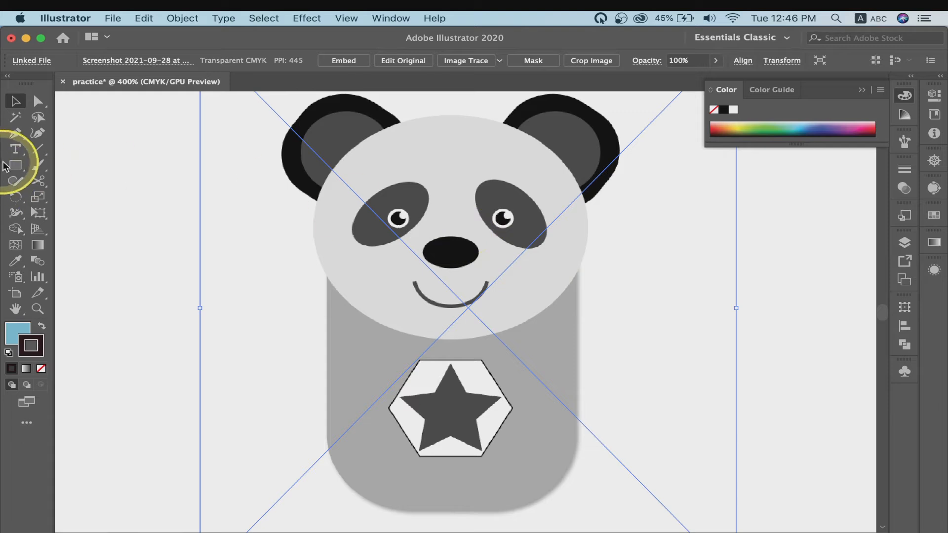
pyautogui.click(17, 166)
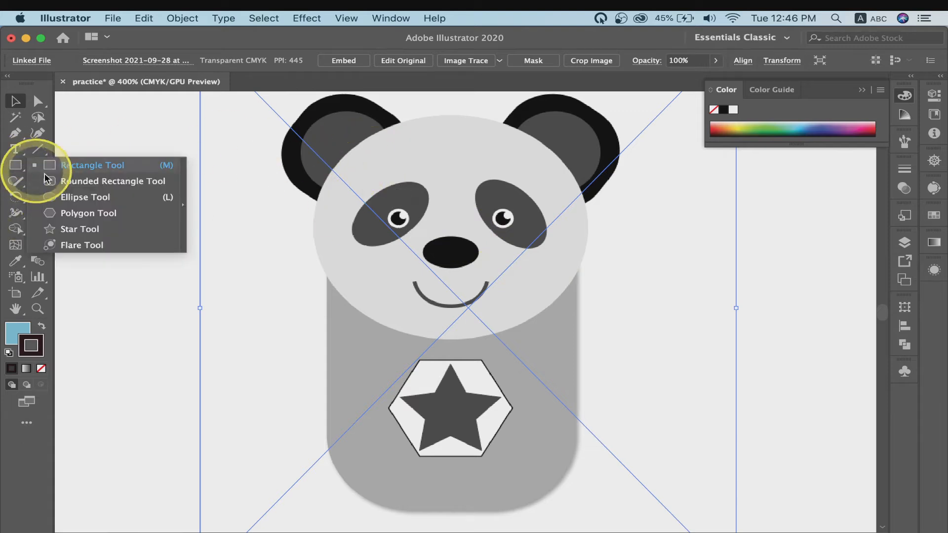
pyautogui.click(88, 197)
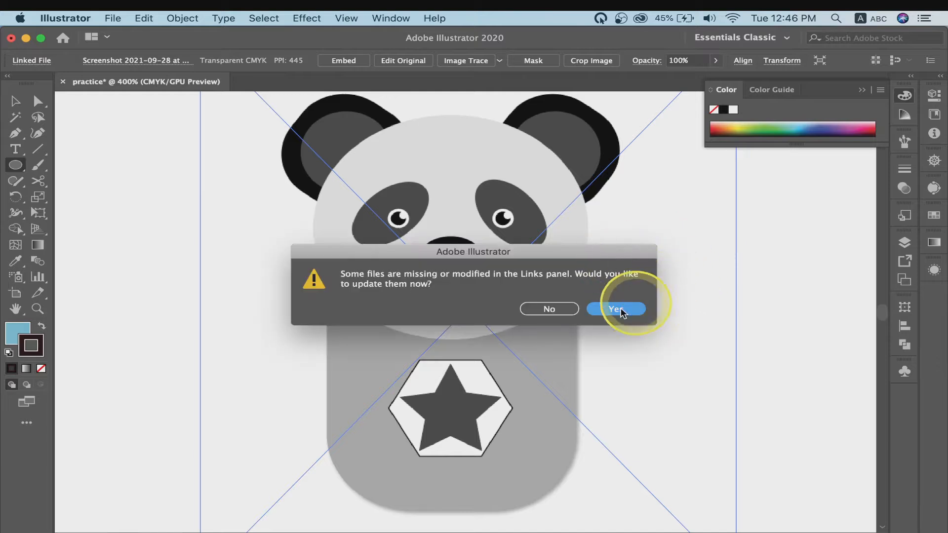
pyautogui.click(546, 307)
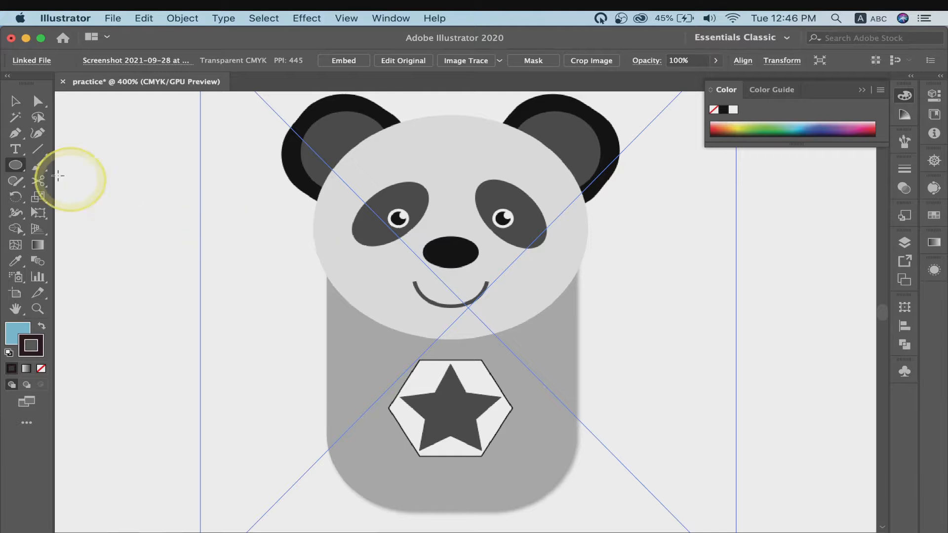
# Lock the selected panda reference image in place
pyautogui.click(16, 102)
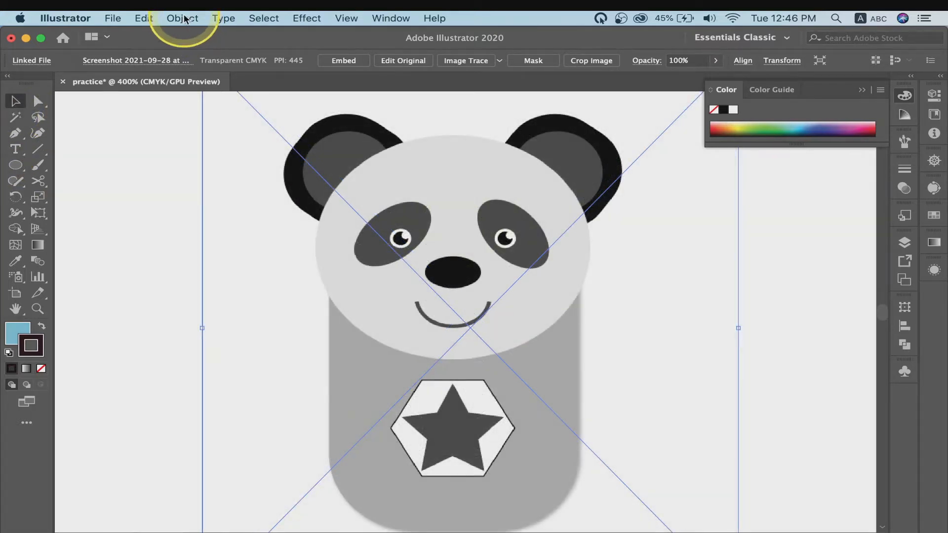
pyautogui.click(184, 20)
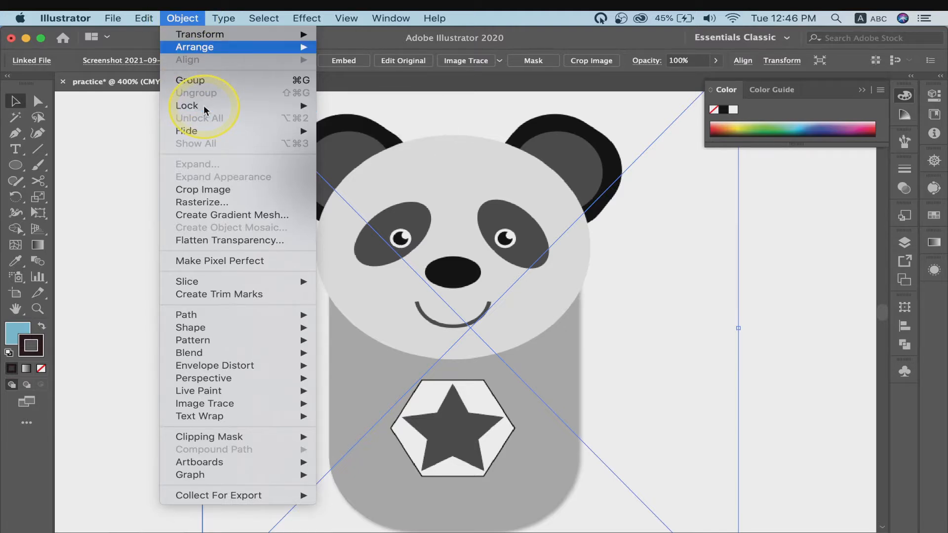
pyautogui.moveTo(197, 104)
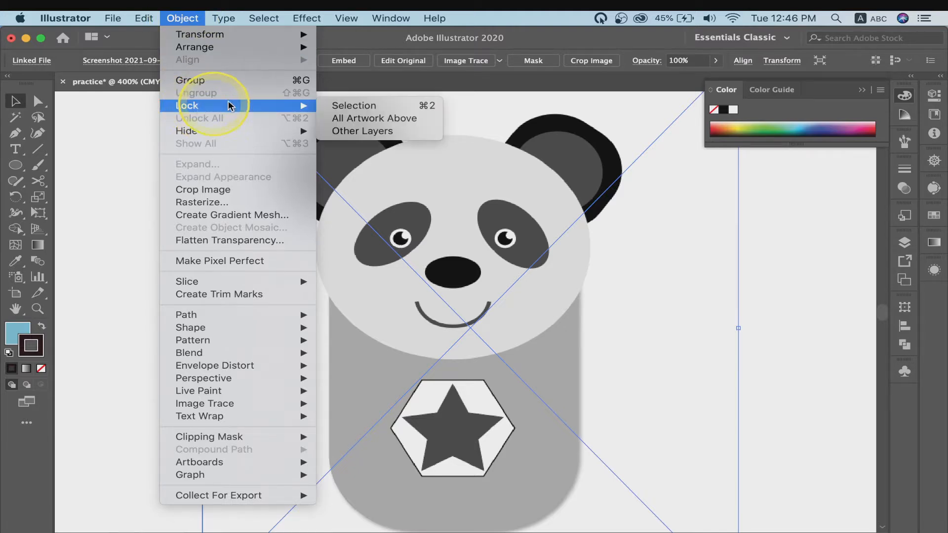
pyautogui.click(348, 106)
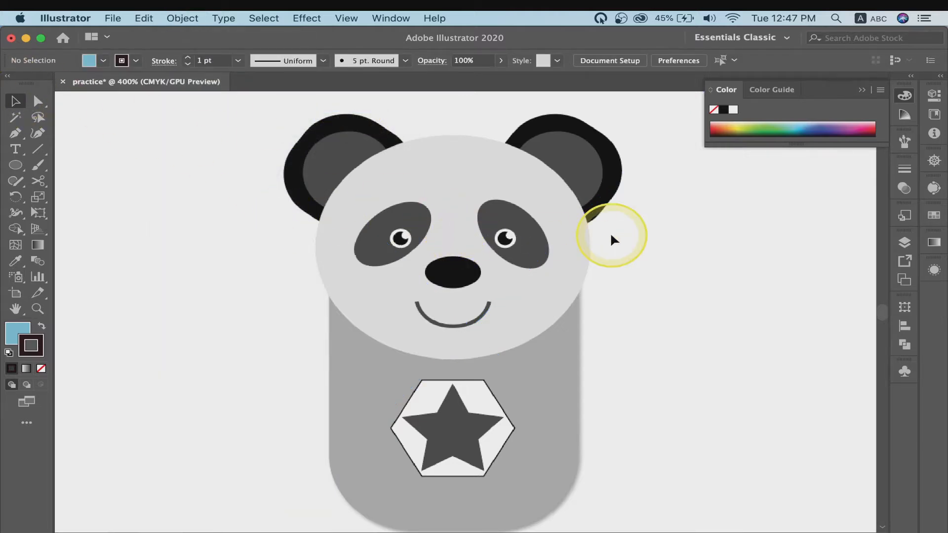
# Draw a trial ellipse in the empty area beside the locked panda image, reposition it and delete it
pyautogui.press('super+minus')
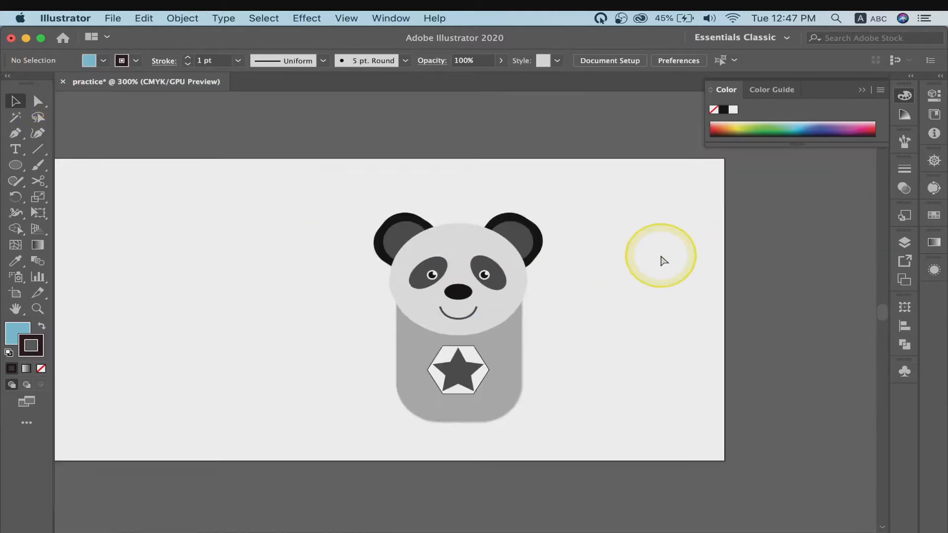
pyautogui.click(15, 164)
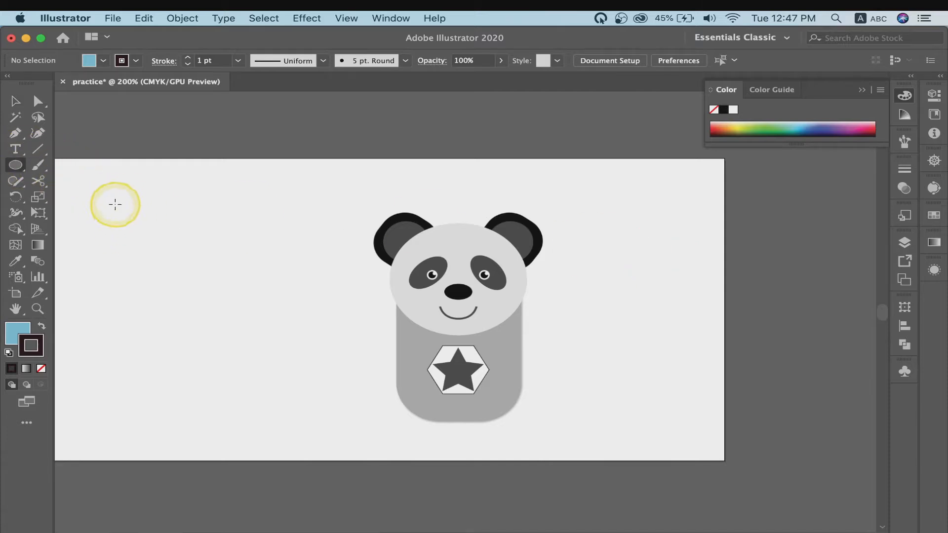
pyautogui.moveTo(115, 204); pyautogui.dragTo(291, 397)
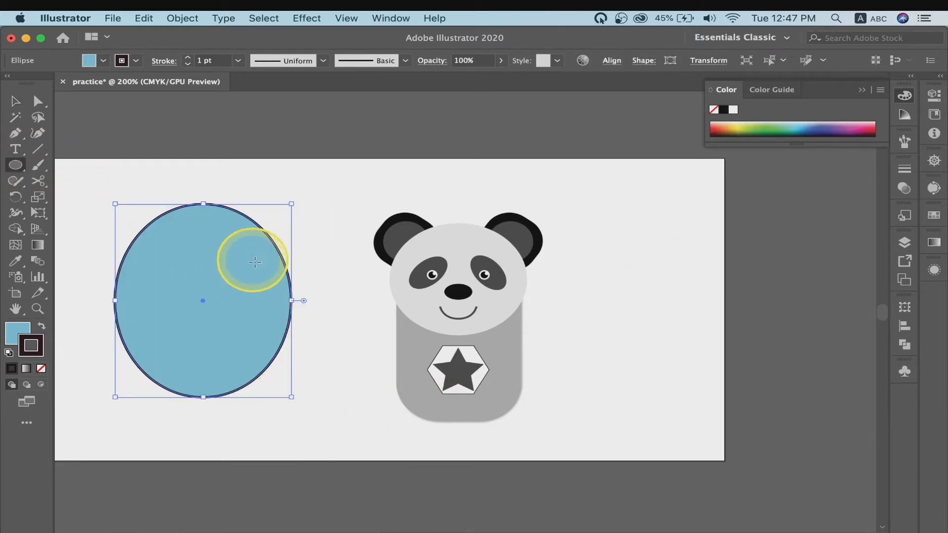
pyautogui.moveTo(248, 278); pyautogui.dragTo(307, 278)
pyautogui.press('super+z')
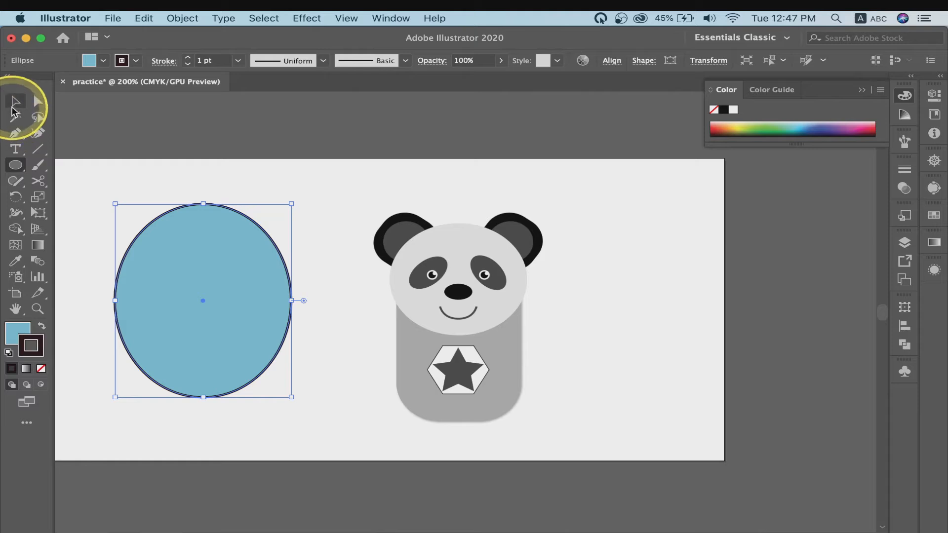
pyautogui.click(14, 103)
pyautogui.moveTo(213, 298); pyautogui.dragTo(154, 269)
pyautogui.click(567, 277)
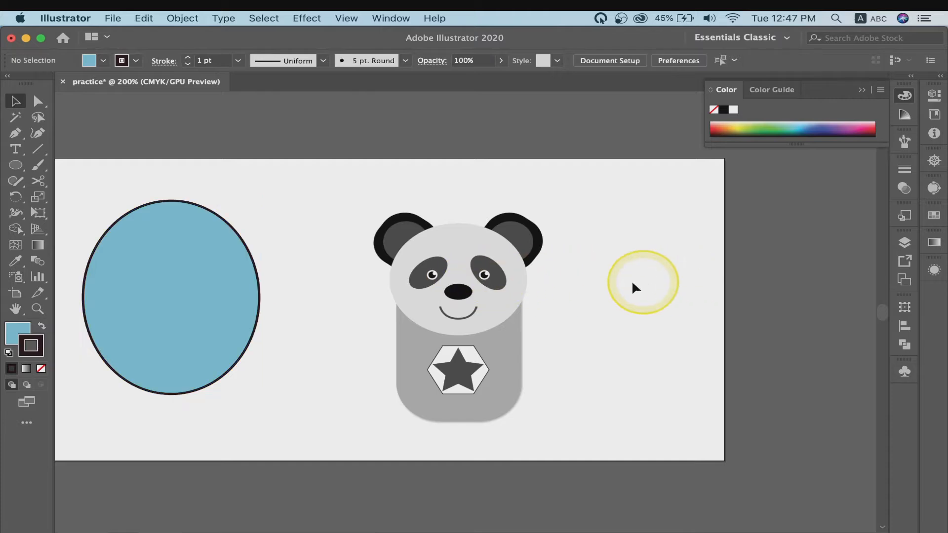
pyautogui.click(195, 277)
pyautogui.press('Delete')
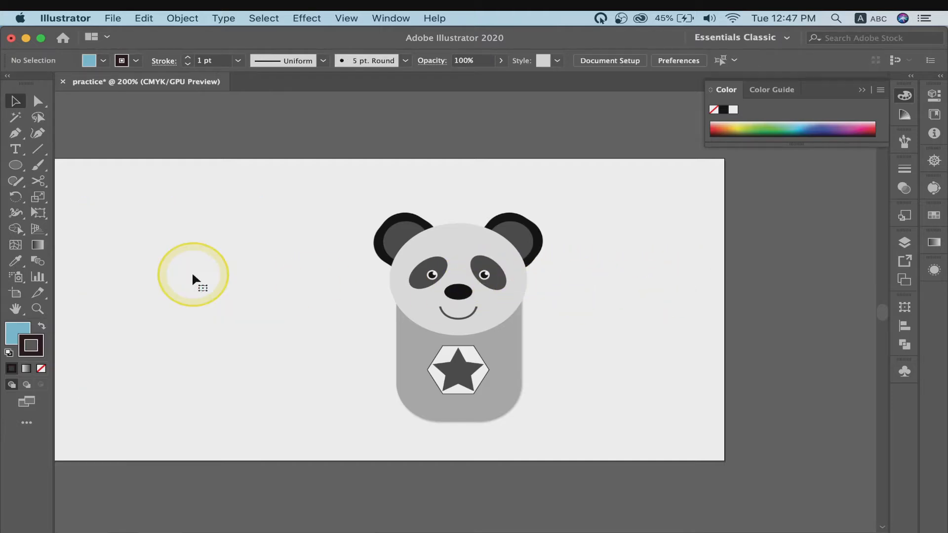
# Set the drawing defaults to no fill and a red stroke for tracing the panda
pyautogui.hscroll(4, 192, 276)
pyautogui.scroll(-1, 192, 276)
pyautogui.press('super+equal')
pyautogui.press('super+equal')
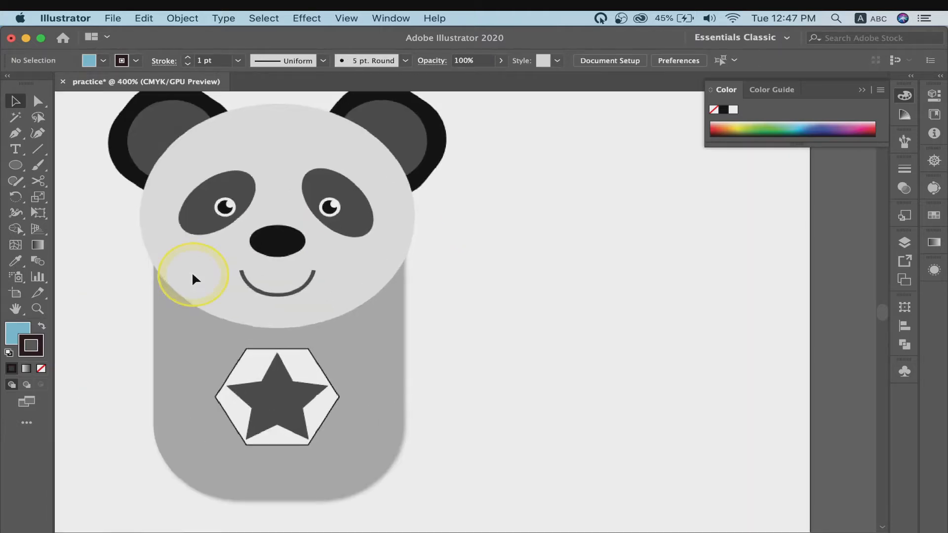
pyautogui.hscroll(-5, 192, 274)
pyautogui.scroll(1, 192, 275)
pyautogui.hscroll(-3, 369, 267)
pyautogui.scroll(1, 369, 268)
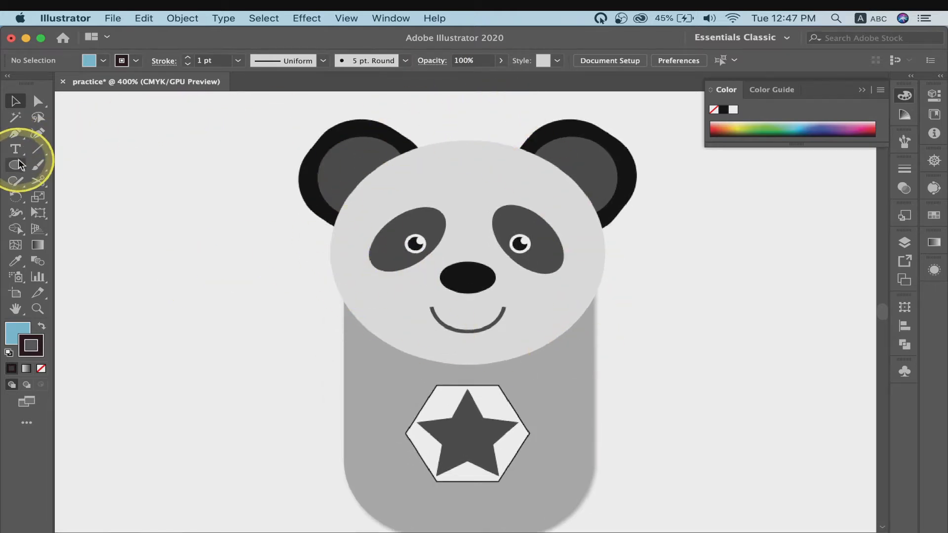
pyautogui.click(104, 59)
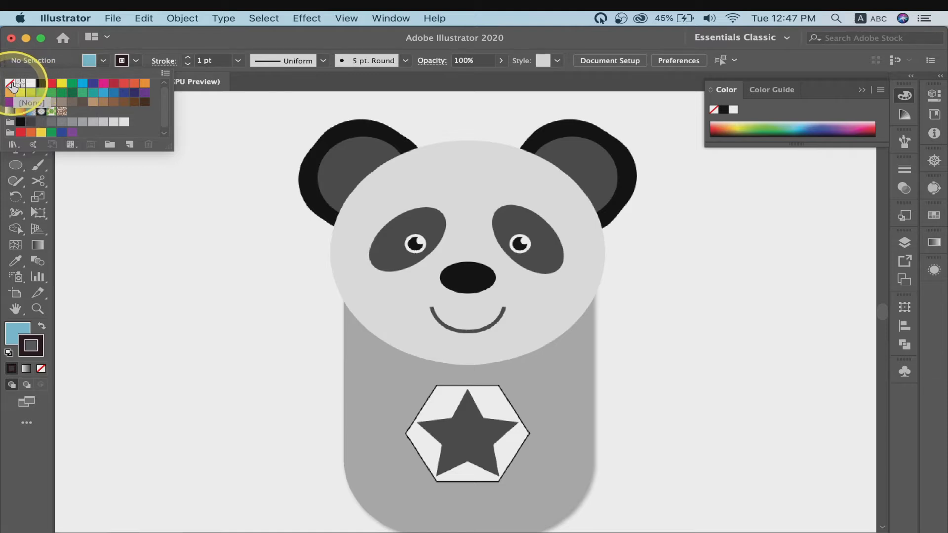
pyautogui.click(11, 85)
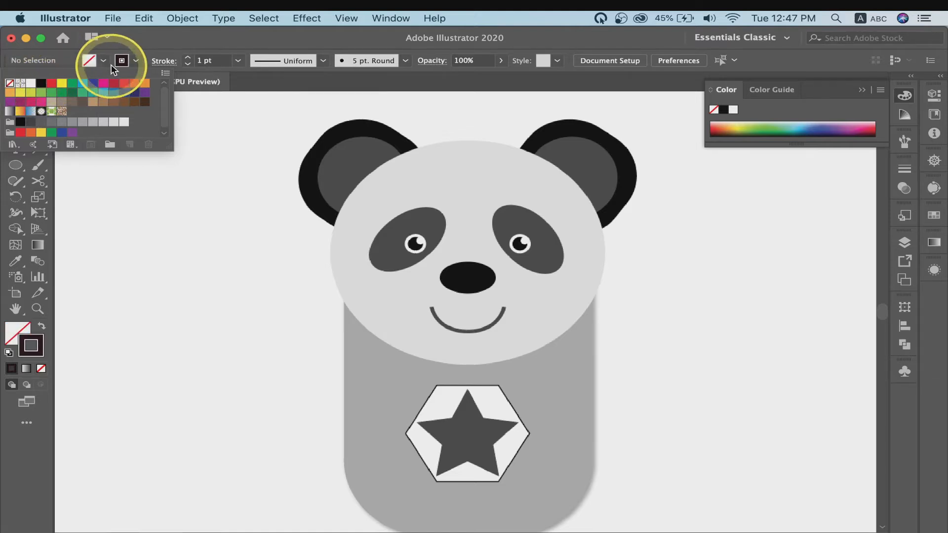
pyautogui.click(136, 60)
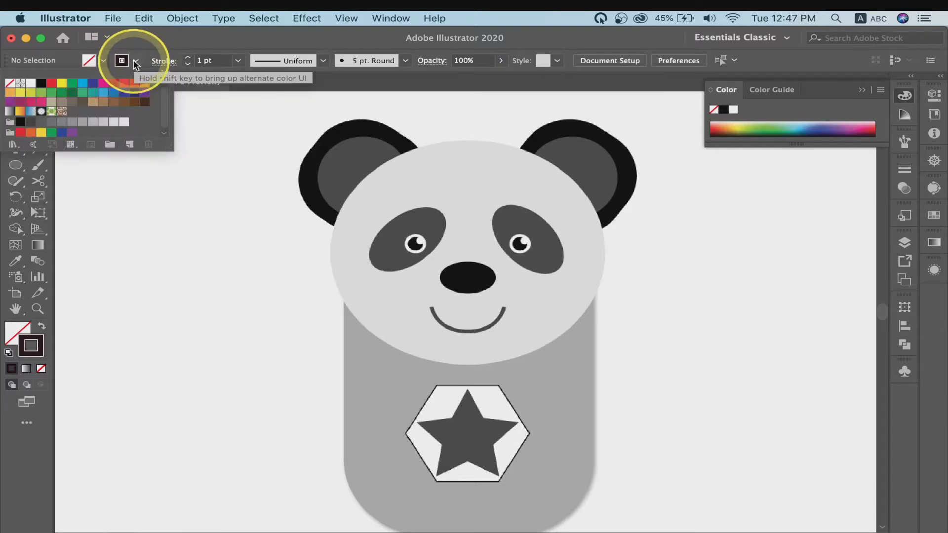
pyautogui.click(52, 83)
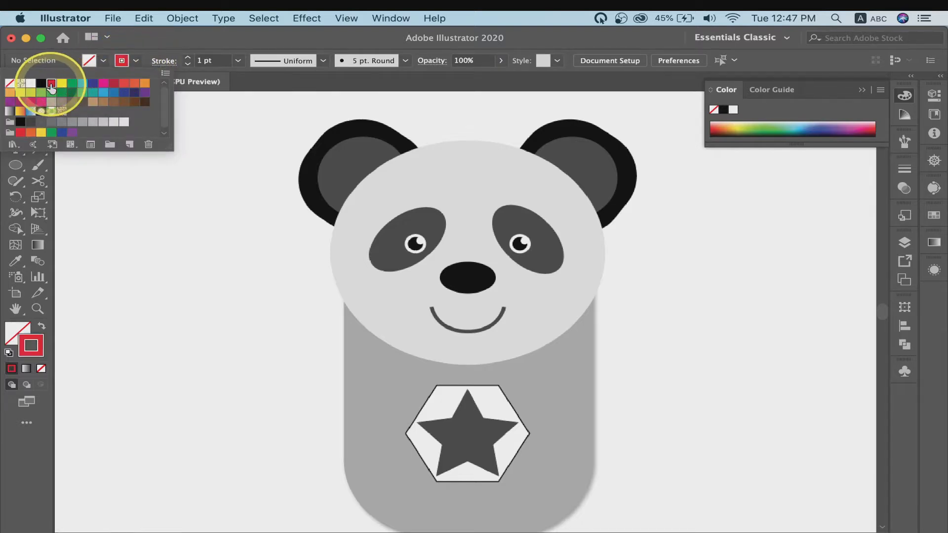
# Trace the panda's head with an ellipse about 0.81 × 0.74 in and its nose with one about 0.17 × 0.11 in
pyautogui.click(17, 167)
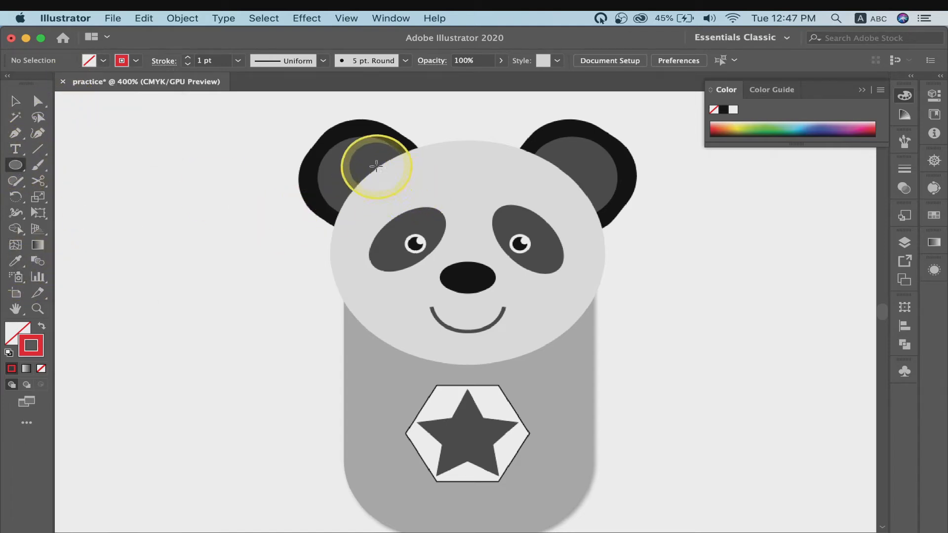
pyautogui.moveTo(350, 155); pyautogui.dragTo(604, 321)
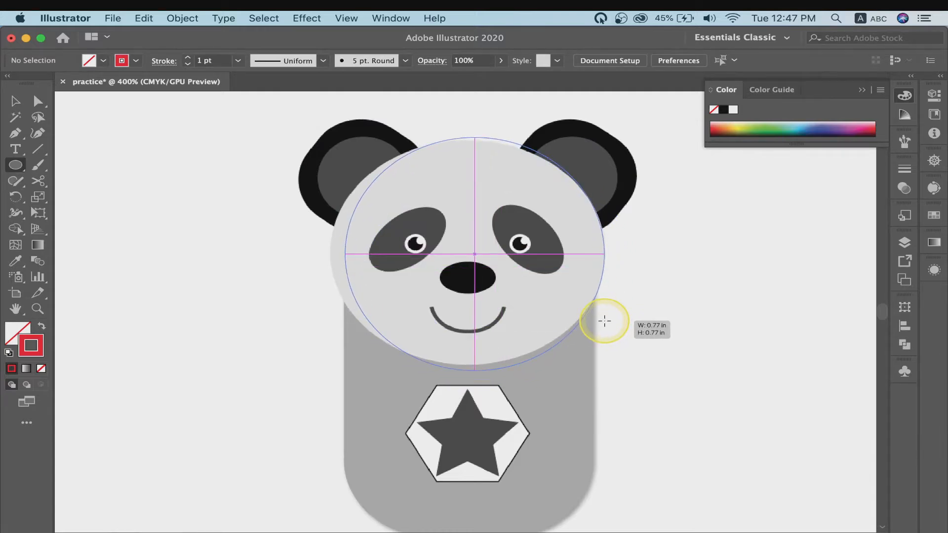
pyautogui.moveTo(604, 321)
pyautogui.mouseDown()
pyautogui.moveTo(610, 362)
pyautogui.moveTo(585, 365)
pyautogui.moveTo(602, 365)
pyautogui.mouseUp()
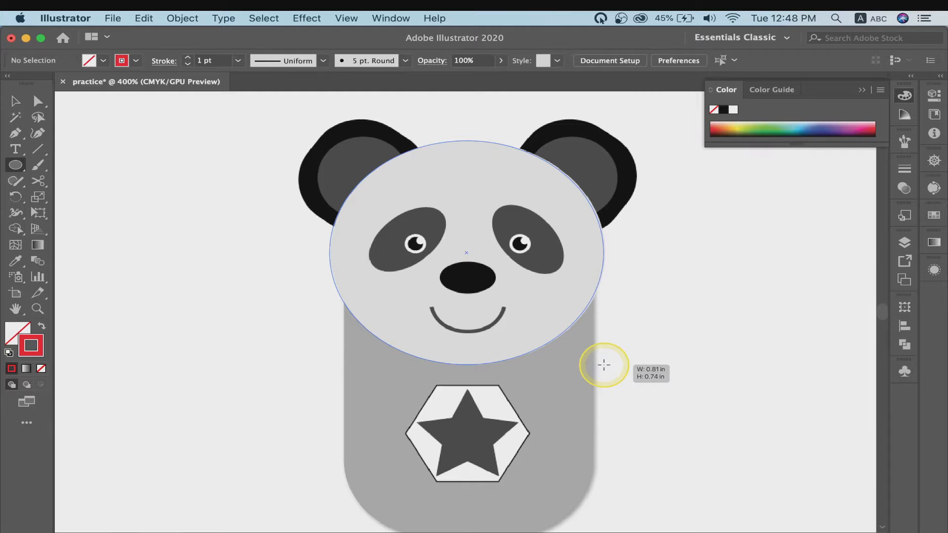
pyautogui.moveTo(604, 365)
pyautogui.mouseDown()
pyautogui.moveTo(599, 327)
pyautogui.moveTo(605, 364)
pyautogui.mouseUp()
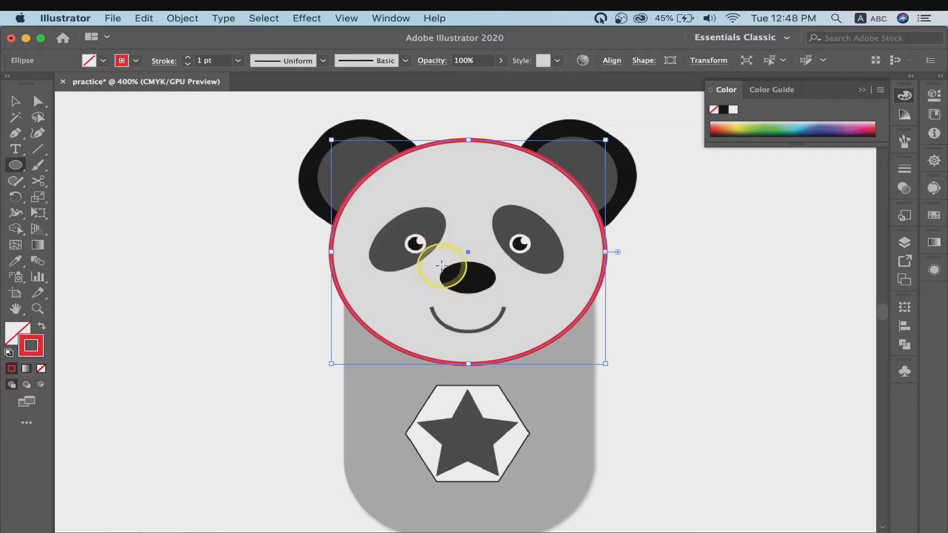
pyautogui.moveTo(440, 265); pyautogui.dragTo(499, 294)
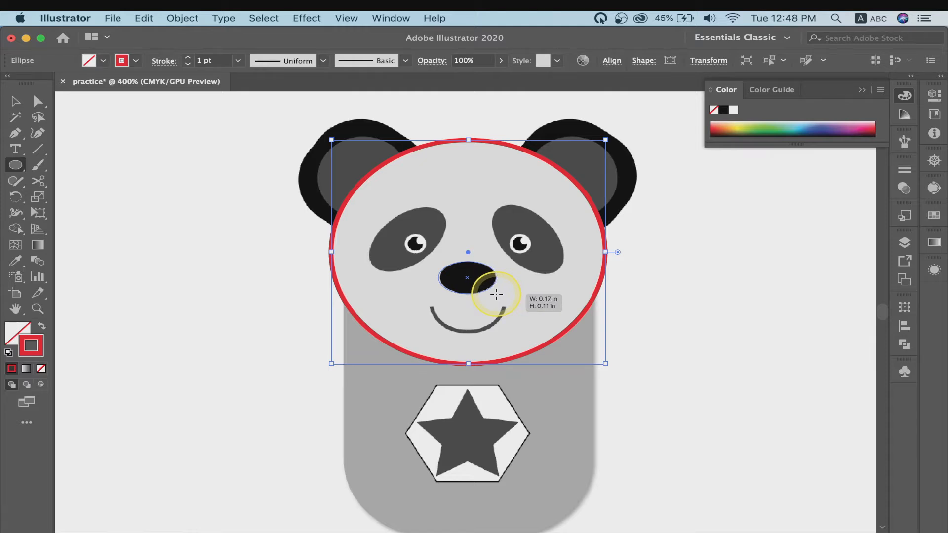
pyautogui.moveTo(497, 294); pyautogui.dragTo(497, 293)
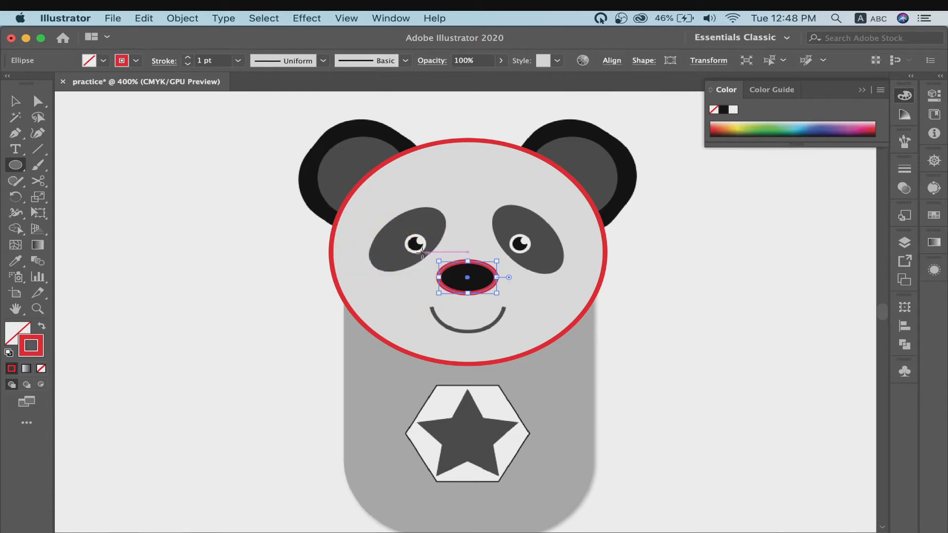
# Draw an ellipse over the panda's left eye patch, rotate it to the patch's slant and nudge it into position
pyautogui.press('super+equal')
pyautogui.press('super+equal')
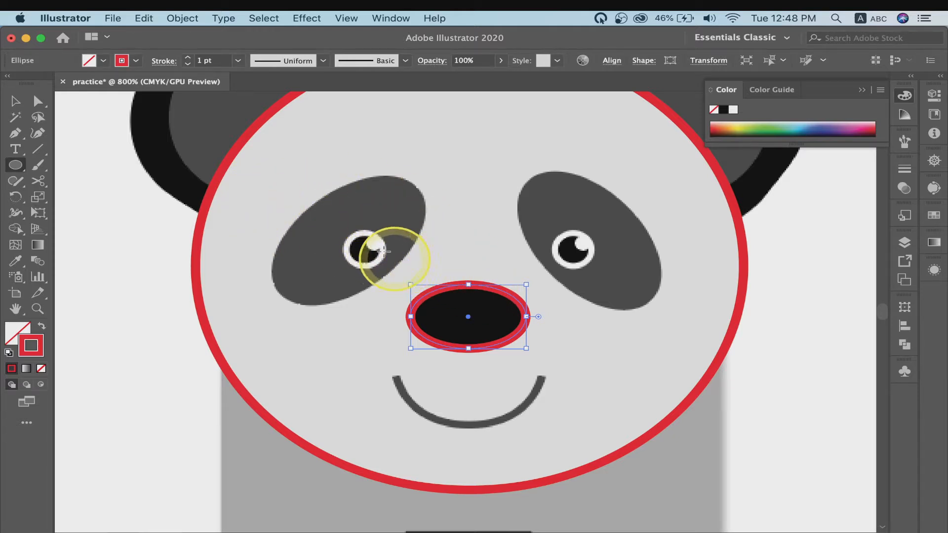
pyautogui.moveTo(274, 183)
pyautogui.mouseDown()
pyautogui.moveTo(402, 254)
pyautogui.moveTo(457, 269)
pyautogui.mouseUp()
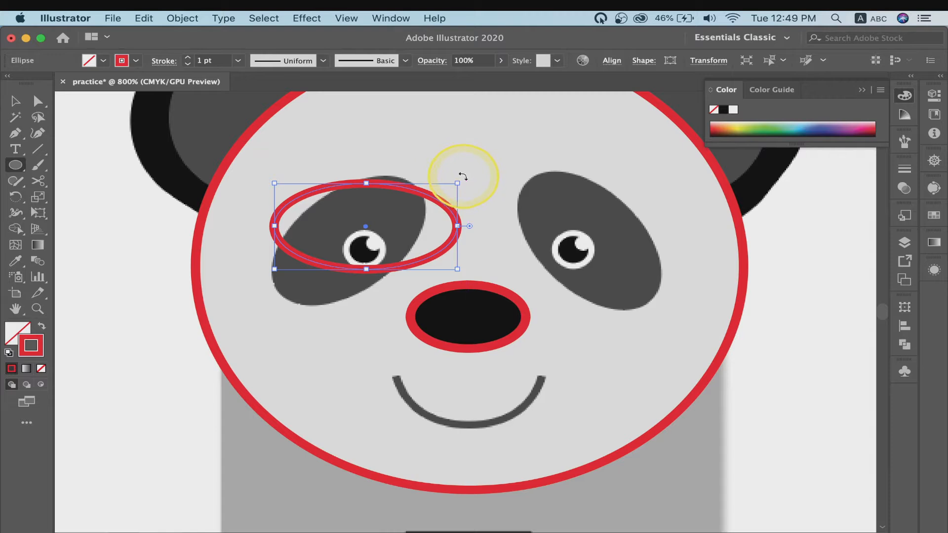
pyautogui.moveTo(463, 176); pyautogui.dragTo(419, 143)
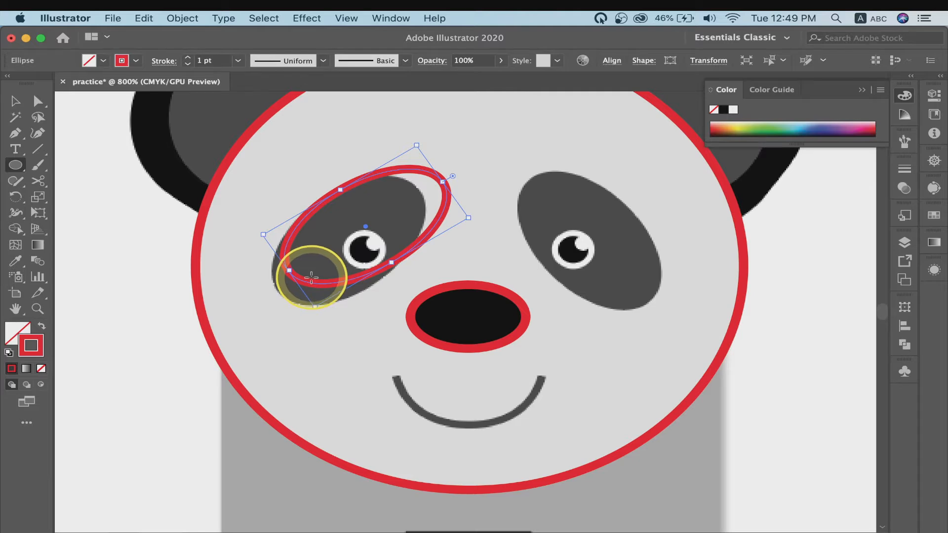
pyautogui.press('Down')
pyautogui.press('Down')
pyautogui.press('Left')
pyautogui.press('Left')
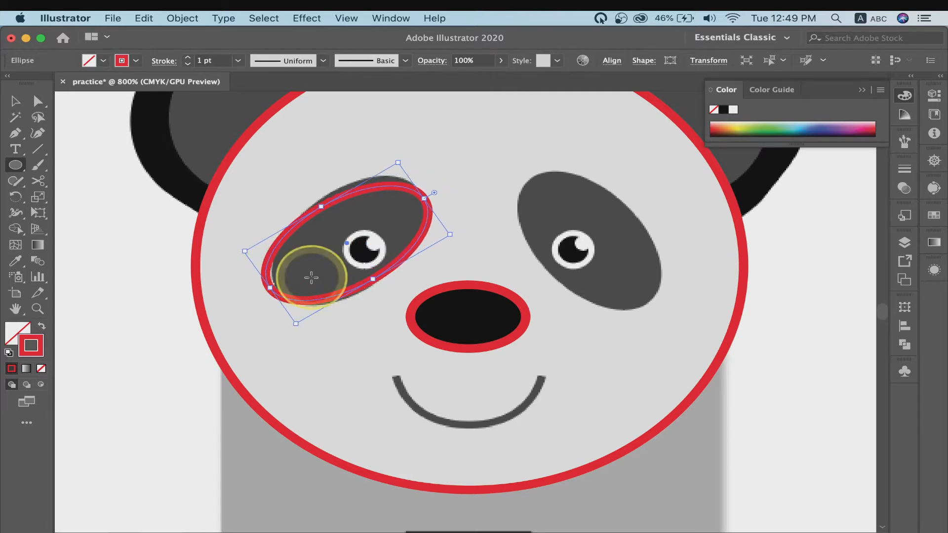
pyautogui.press('Right')
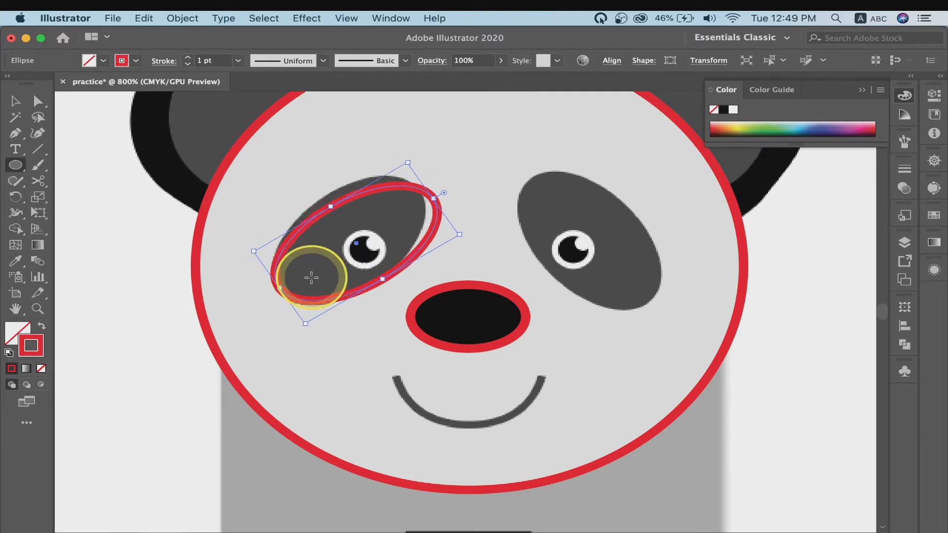
# Refine the size and rotation of the left eye patch ellipse to fit the patch's outline
pyautogui.click(19, 103)
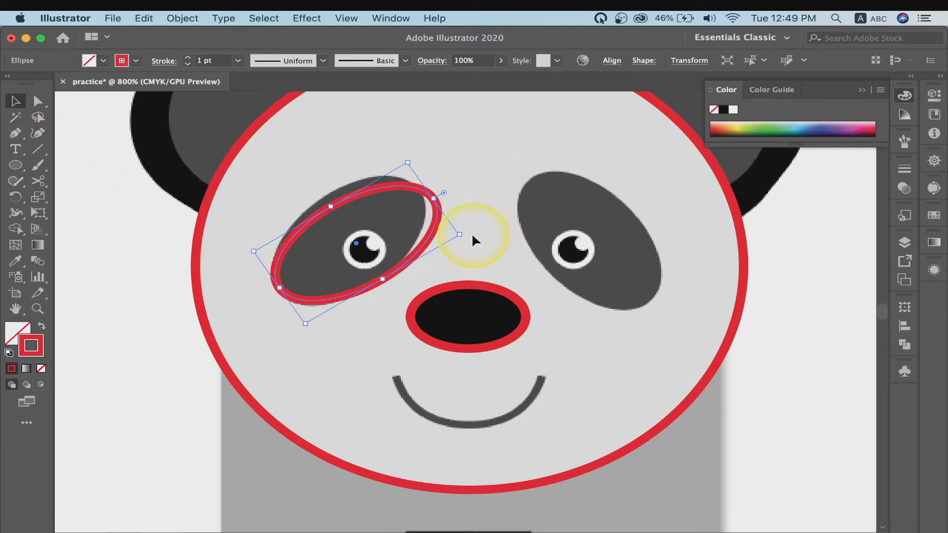
pyautogui.moveTo(460, 235); pyautogui.dragTo(414, 227)
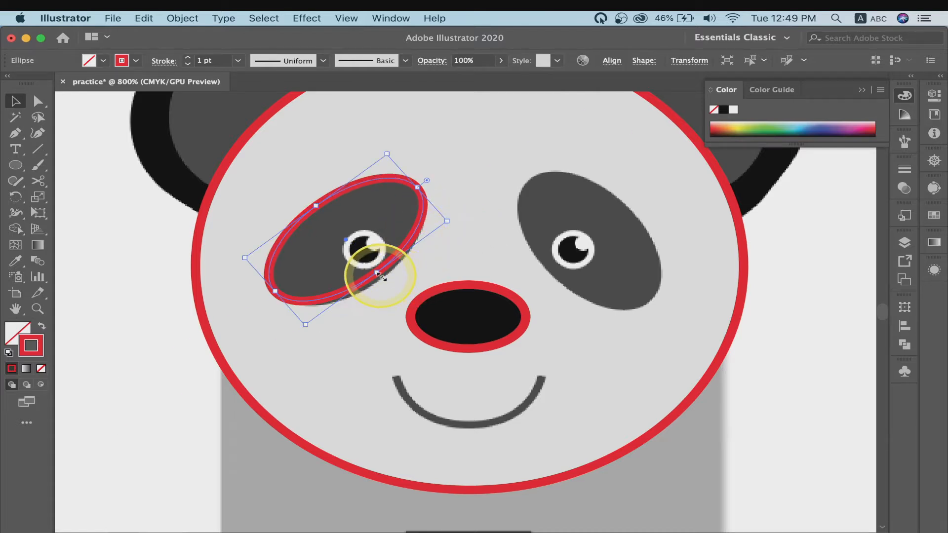
pyautogui.moveTo(381, 276); pyautogui.dragTo(383, 278)
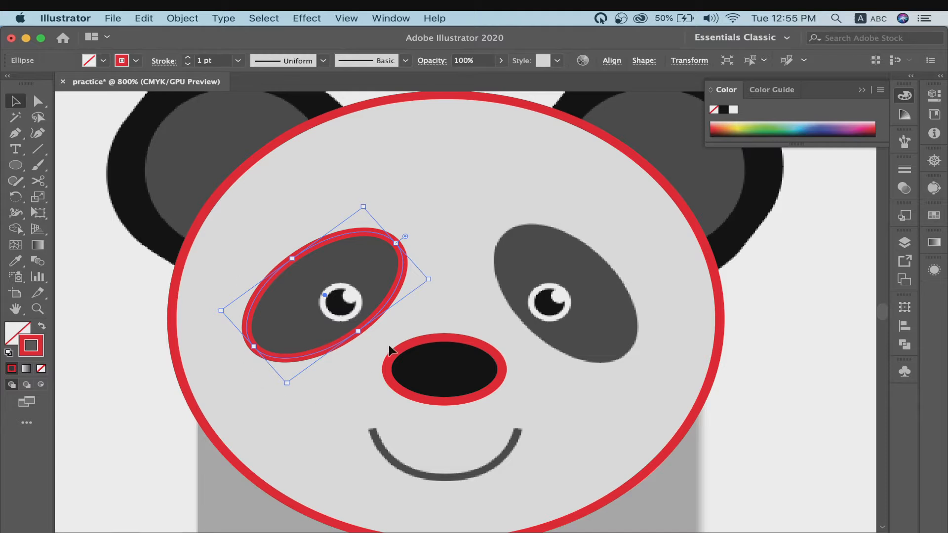
pyautogui.click(260, 186)
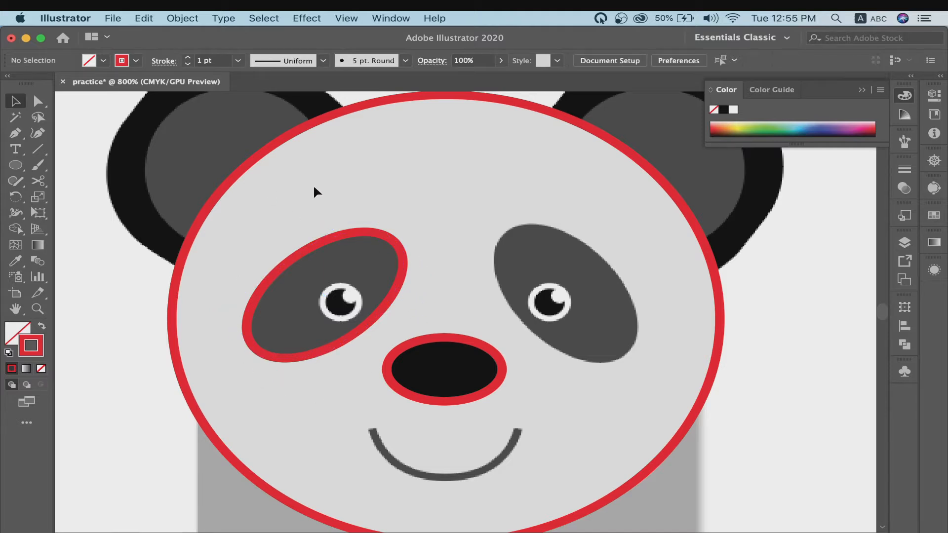
pyautogui.click(316, 239)
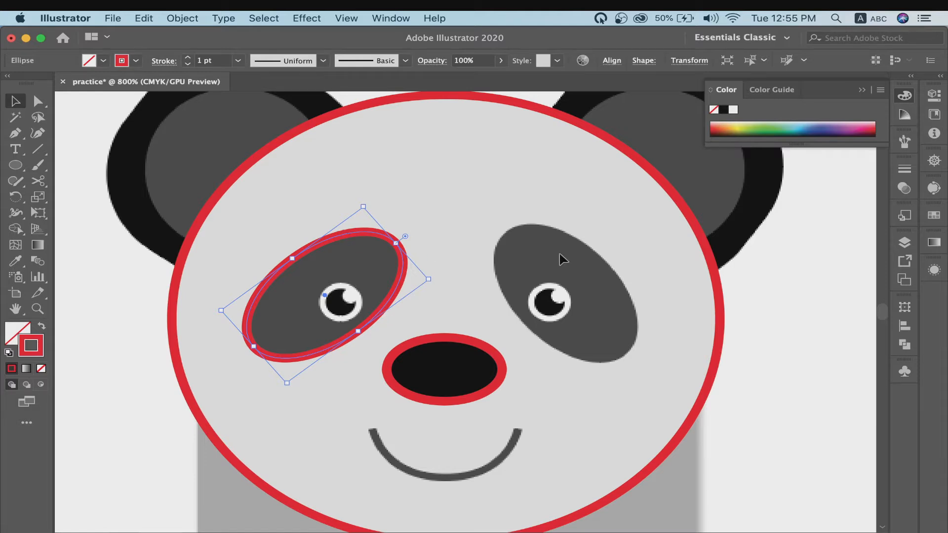
# Draw a trial ellipse outward from the centre of the left eye and delete it
pyautogui.press('super+equal')
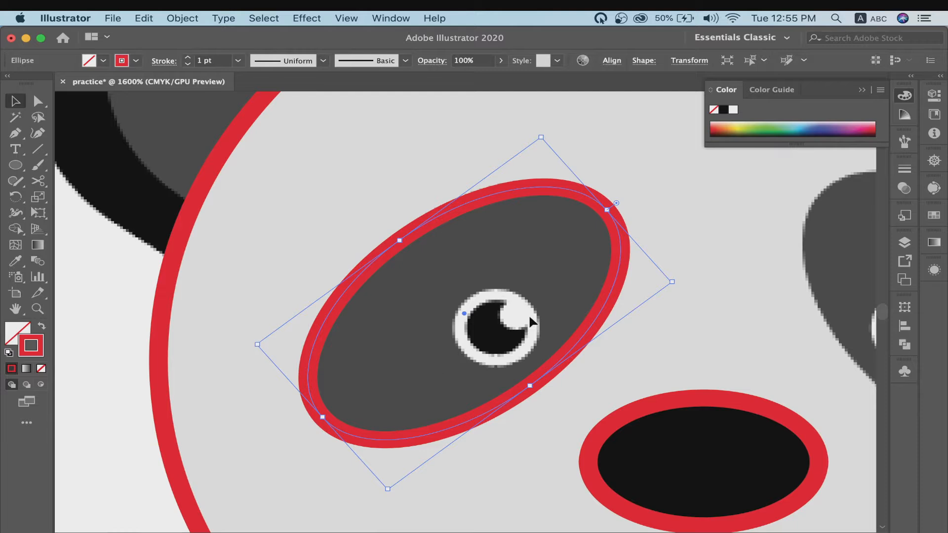
pyautogui.click(15, 165)
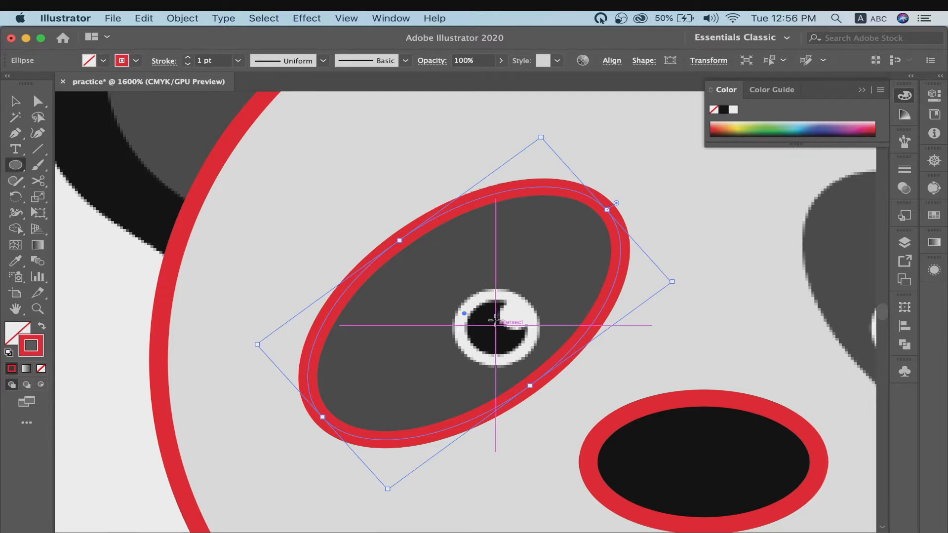
pyautogui.moveTo(495, 325); pyautogui.dragTo(505, 288)
pyautogui.press('super+minus')
pyautogui.press('super+minus')
pyautogui.press('super+minus')
pyautogui.press('super+minus')
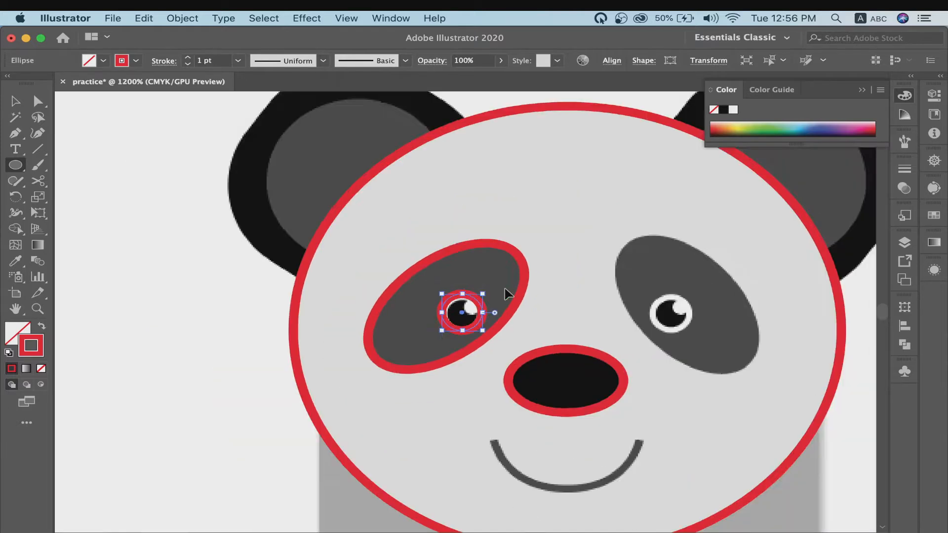
pyautogui.press('Delete')
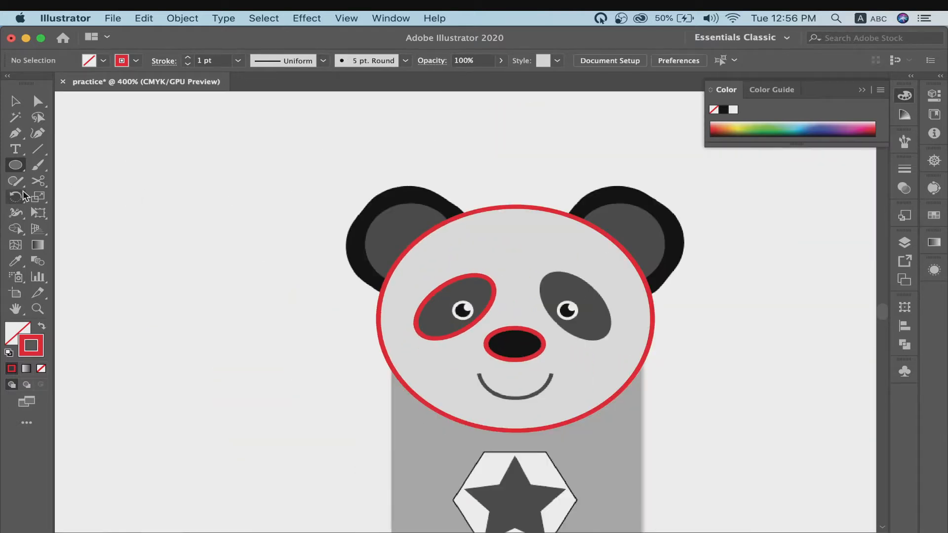
# Draw two sample ellipses in the empty area beside the panda, one outward from its centre and one from its corner
pyautogui.moveTo(196, 302); pyautogui.dragTo(244, 236)
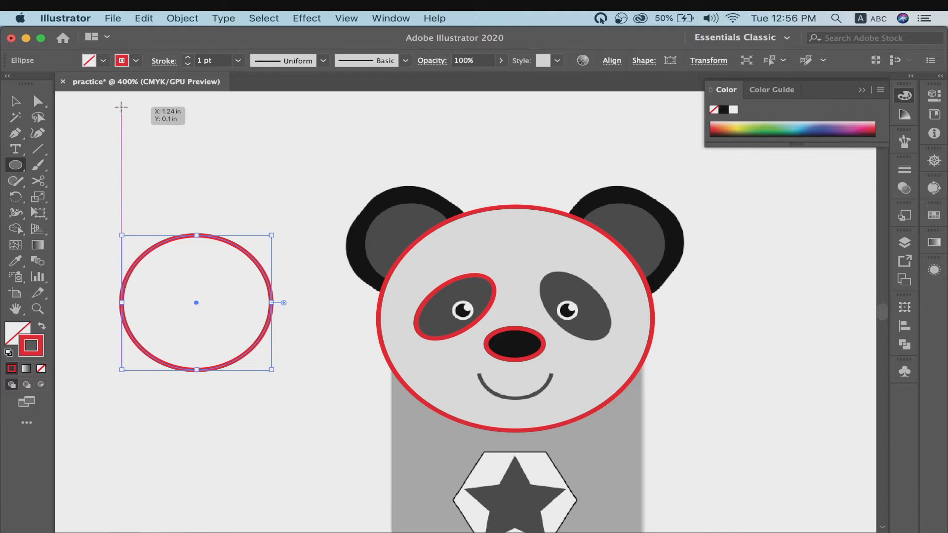
pyautogui.moveTo(121, 105); pyautogui.dragTo(253, 174)
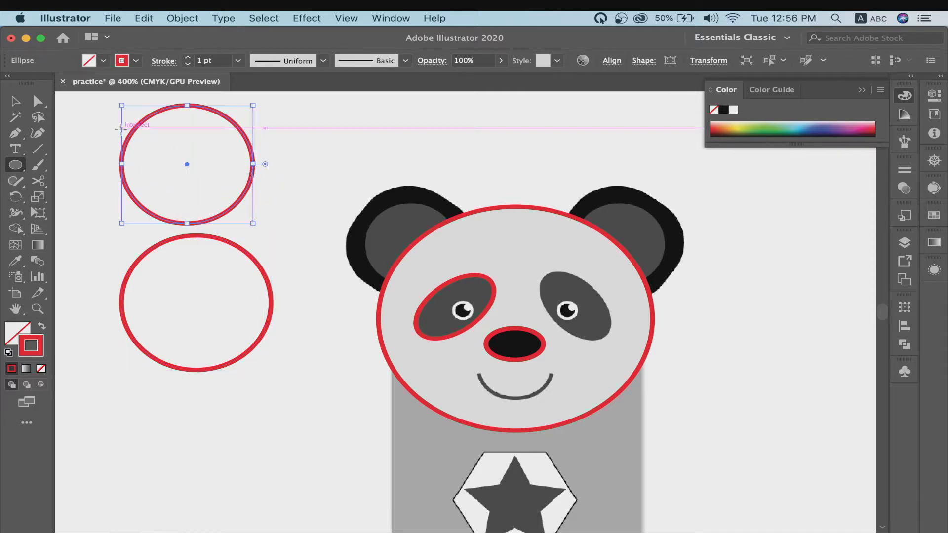
pyautogui.click(17, 101)
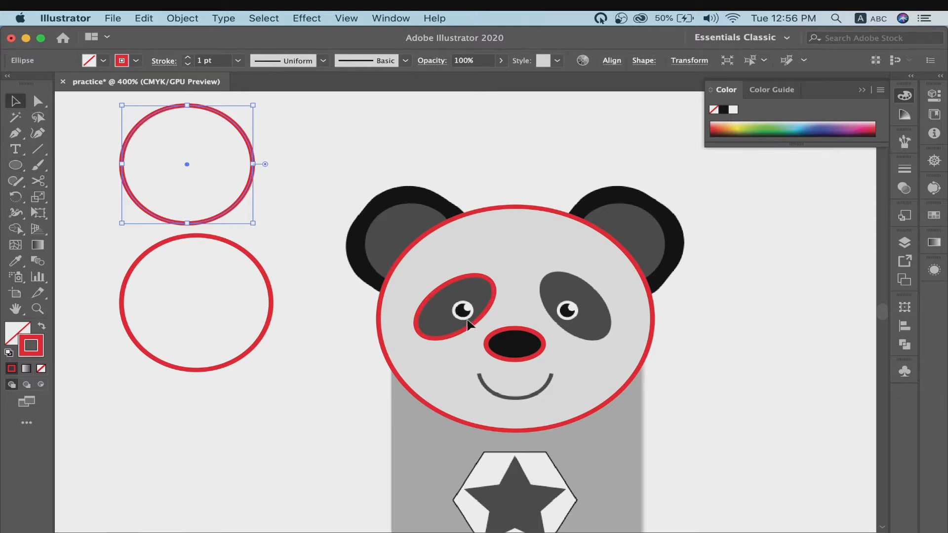
# Trace the white of the left eye with an ellipse drawn outward from the eye's centre and deselect it
pyautogui.click(481, 314)
pyautogui.press('super+equal')
pyautogui.press('super+equal')
pyautogui.press('super+equal')
pyautogui.press('super+equal')
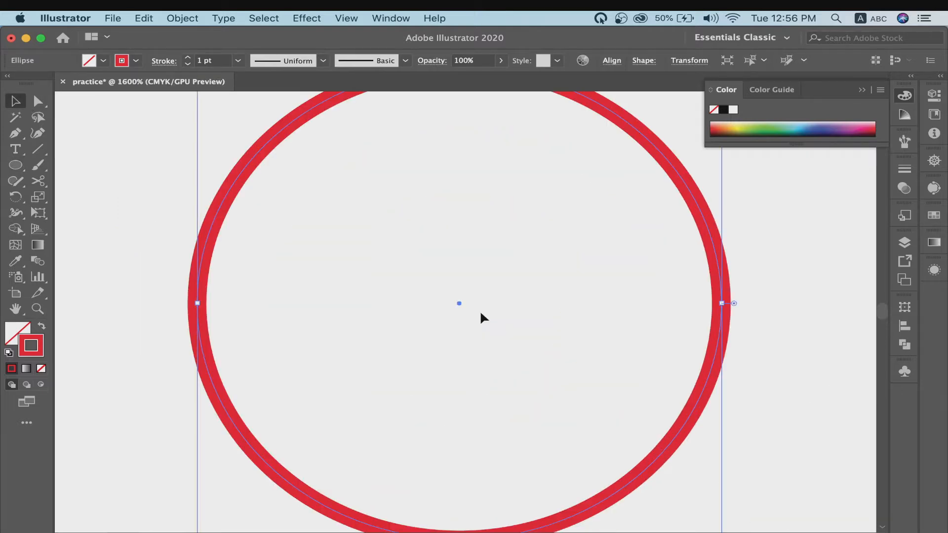
pyautogui.moveTo(820, 414); pyautogui.dragTo(13, 117)
pyautogui.moveTo(500, 407); pyautogui.dragTo(55, 182)
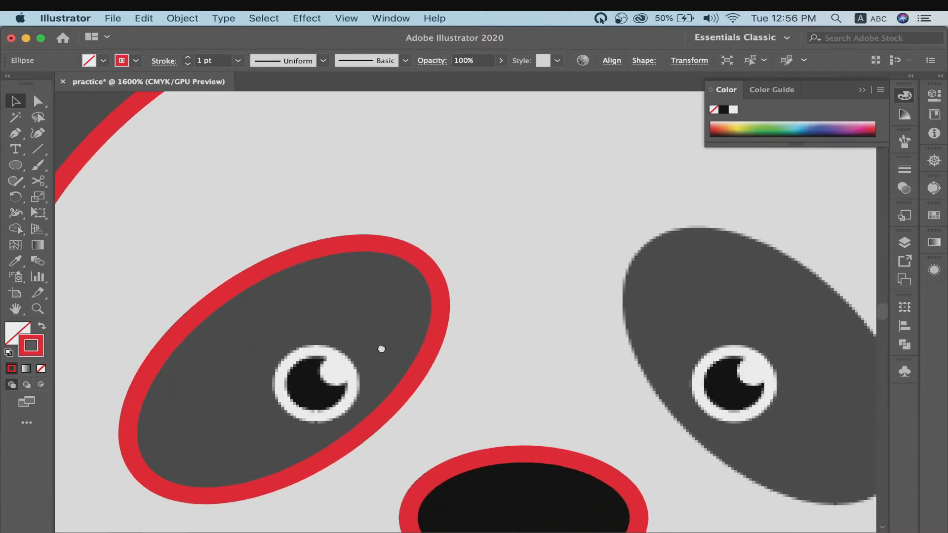
pyautogui.moveTo(366, 368); pyautogui.dragTo(397, 329)
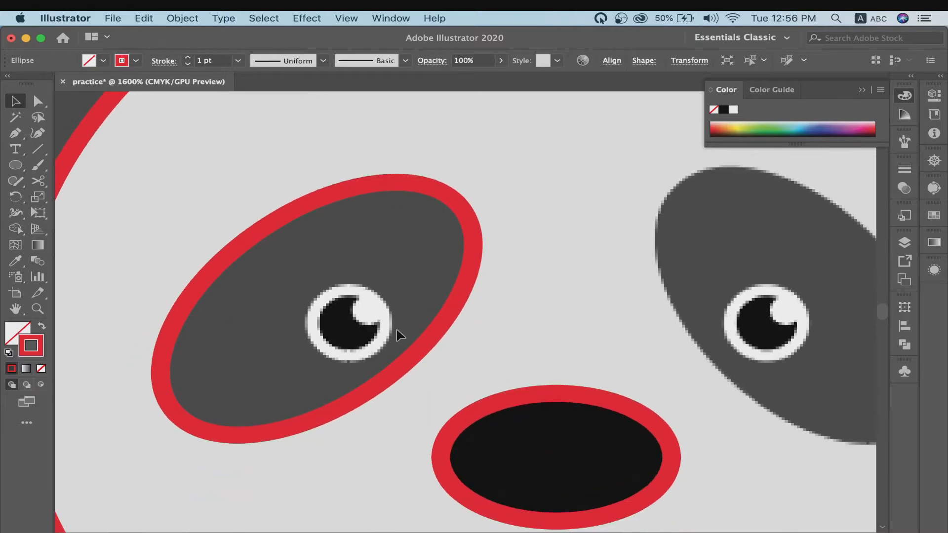
pyautogui.click(421, 369)
pyautogui.click(408, 367)
pyautogui.press('super+equal')
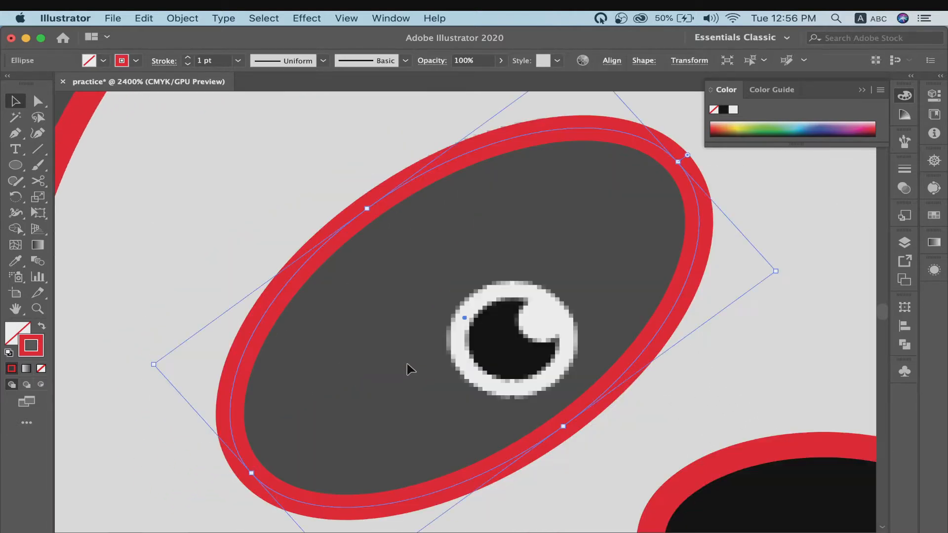
pyautogui.hscroll(2, 104, 276)
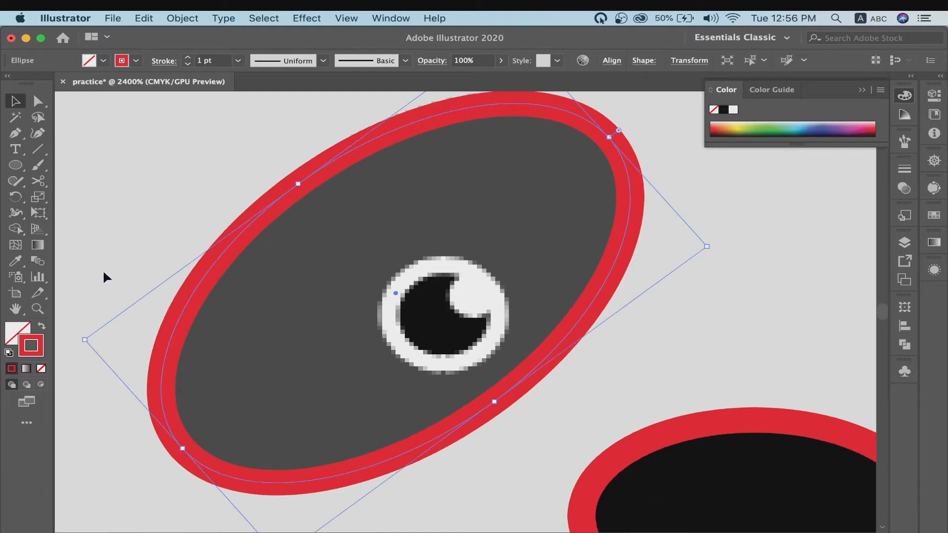
pyautogui.click(16, 165)
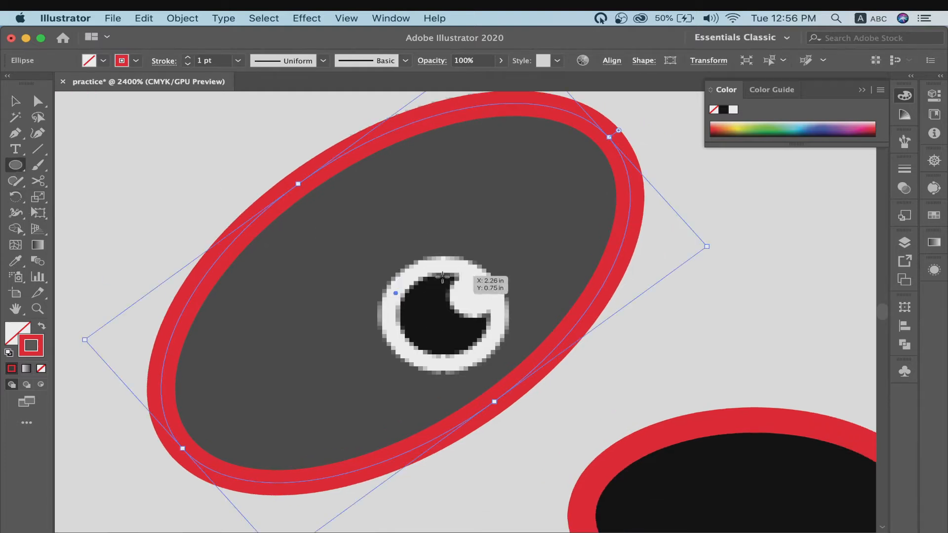
pyautogui.moveTo(444, 318); pyautogui.dragTo(464, 256)
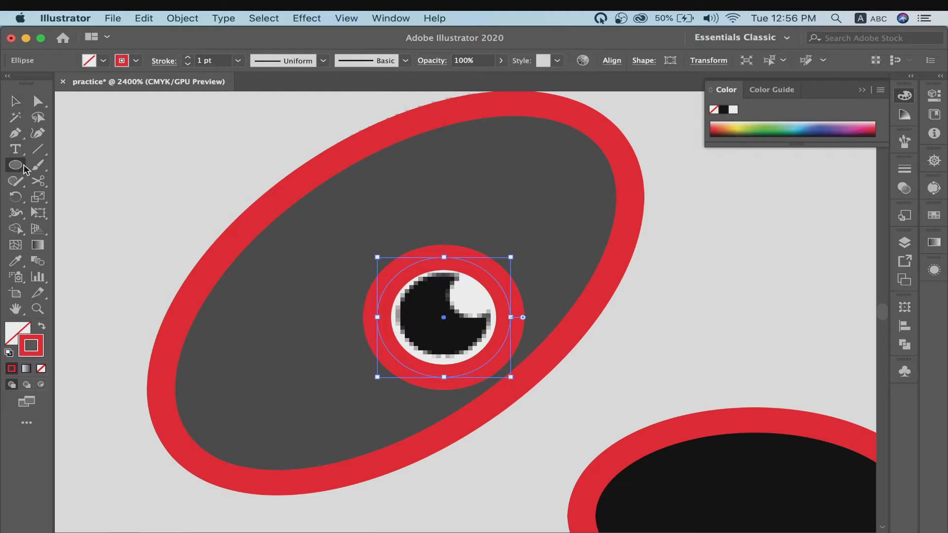
pyautogui.click(16, 101)
pyautogui.click(89, 131)
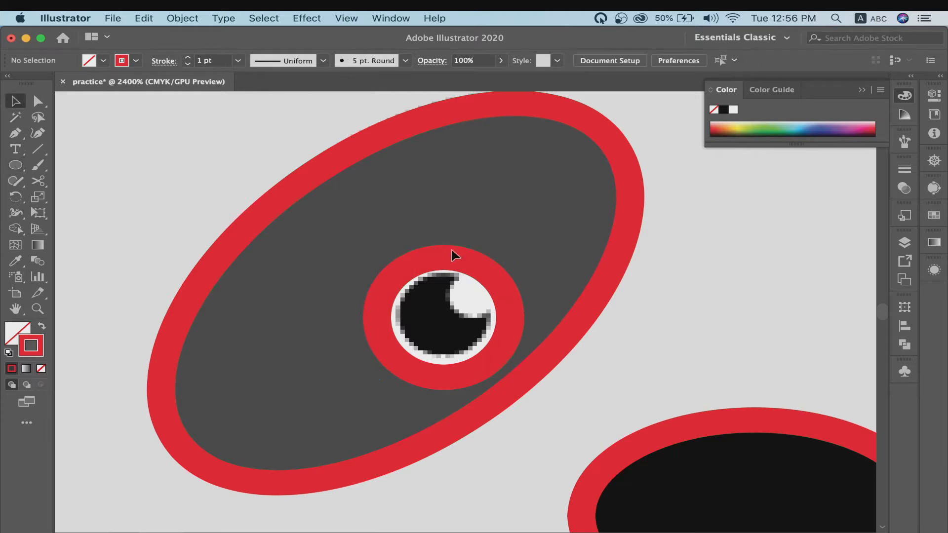
# Trace the left pupil with a smaller concentric ellipse and set its stroke weight to 0.5 pt
pyautogui.click(15, 165)
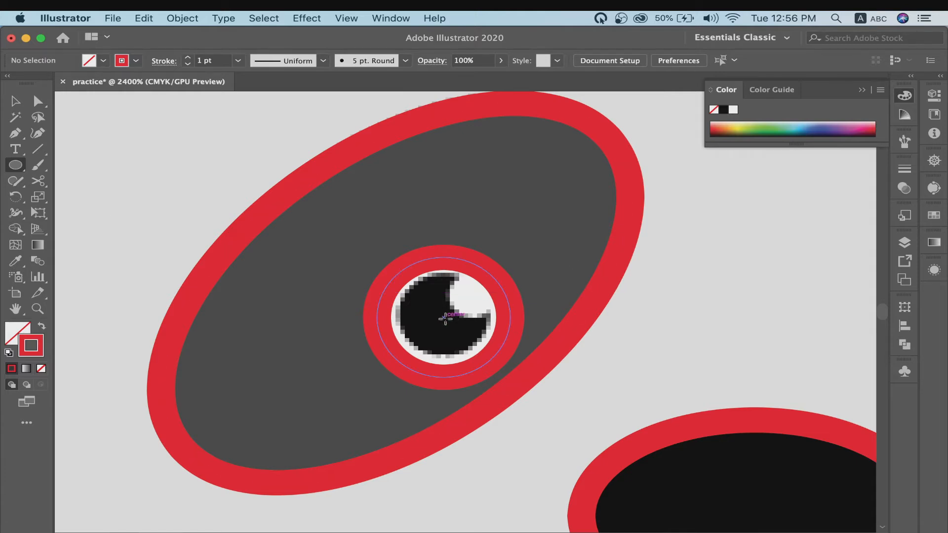
pyautogui.moveTo(445, 318); pyautogui.dragTo(458, 278)
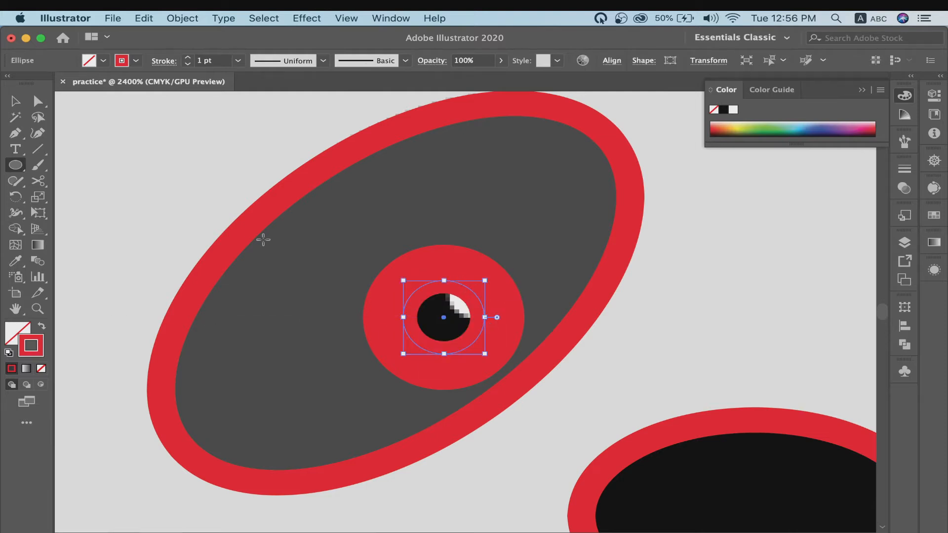
pyautogui.click(186, 65)
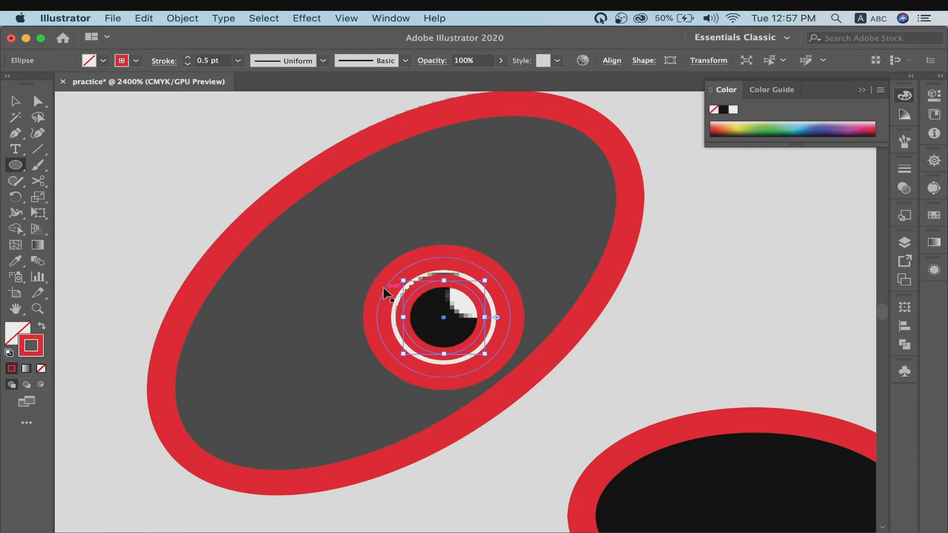
# Select the left eye patch, eye and pupil ellipses together and place a copy of them over the right eye
pyautogui.press('super+minus')
pyautogui.press('super+minus')
pyautogui.press('super+minus')
pyautogui.press('super+minus')
pyautogui.hscroll(5, 714, 327)
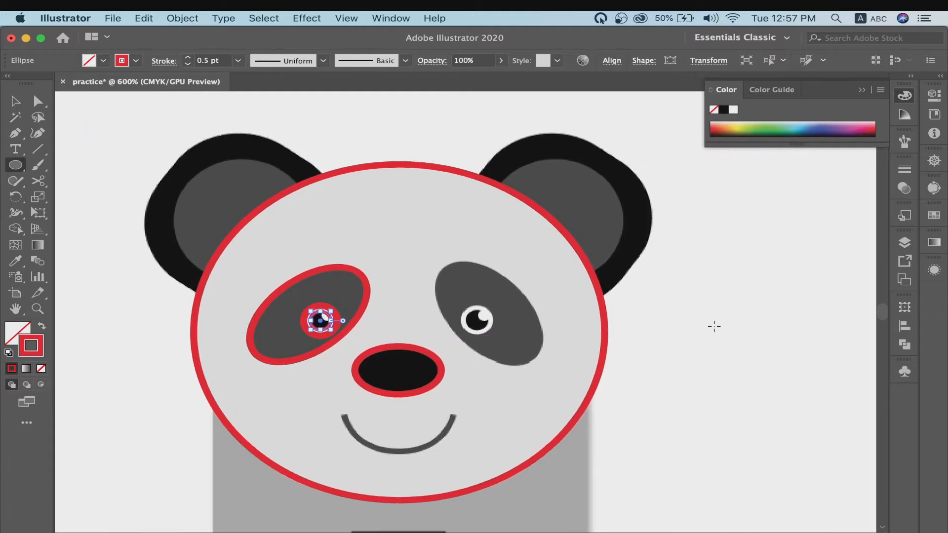
pyautogui.press('v')
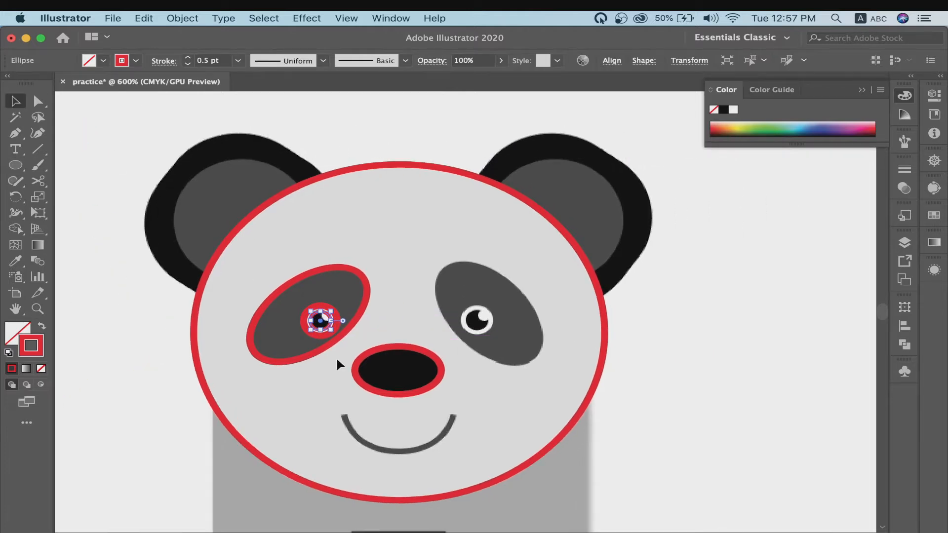
pyautogui.press('super+plus')
pyautogui.hscroll(5, 648, 370)
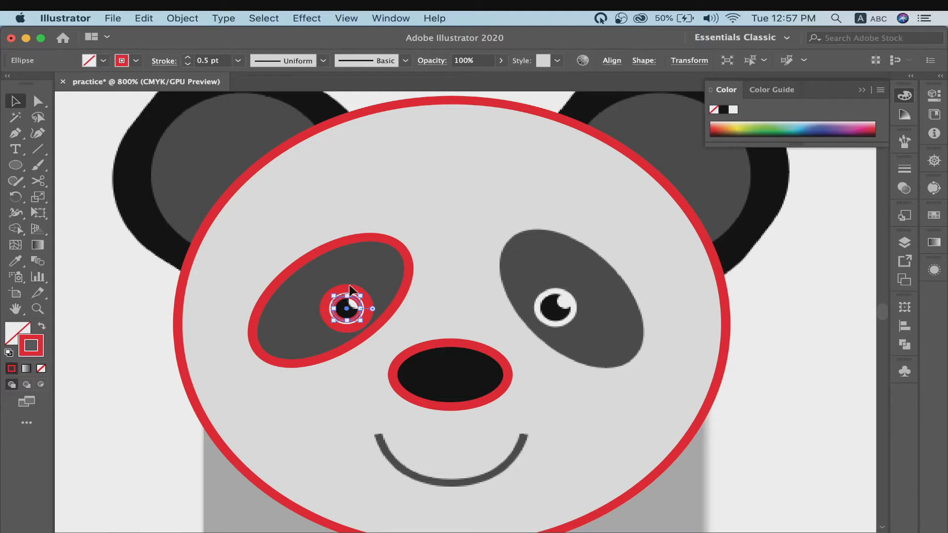
pyautogui.moveTo(362, 294); pyautogui.dragTo(349, 288)
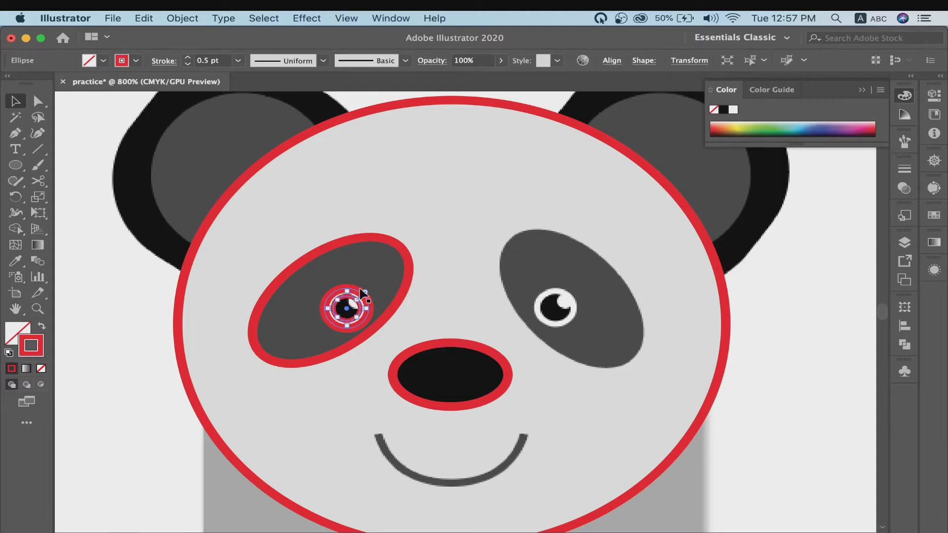
pyautogui.click(401, 253)
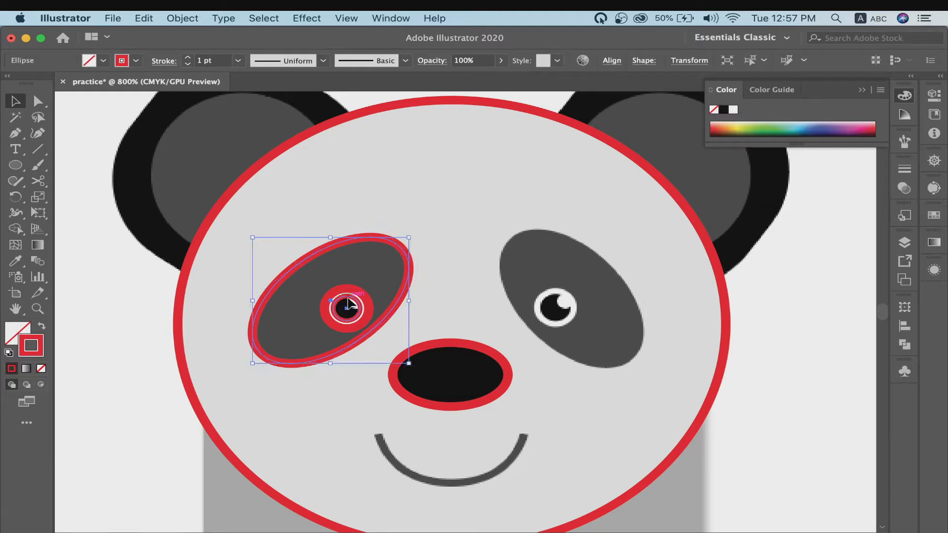
pyautogui.keyDown('shift'); pyautogui.click(348, 302); pyautogui.keyUp('shift')
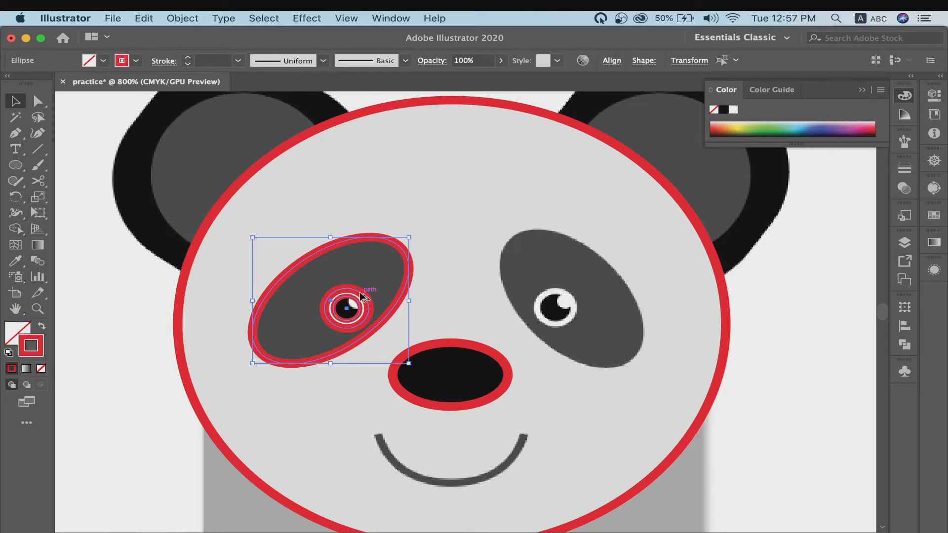
pyautogui.moveTo(364, 296); pyautogui.dragTo(571, 308)
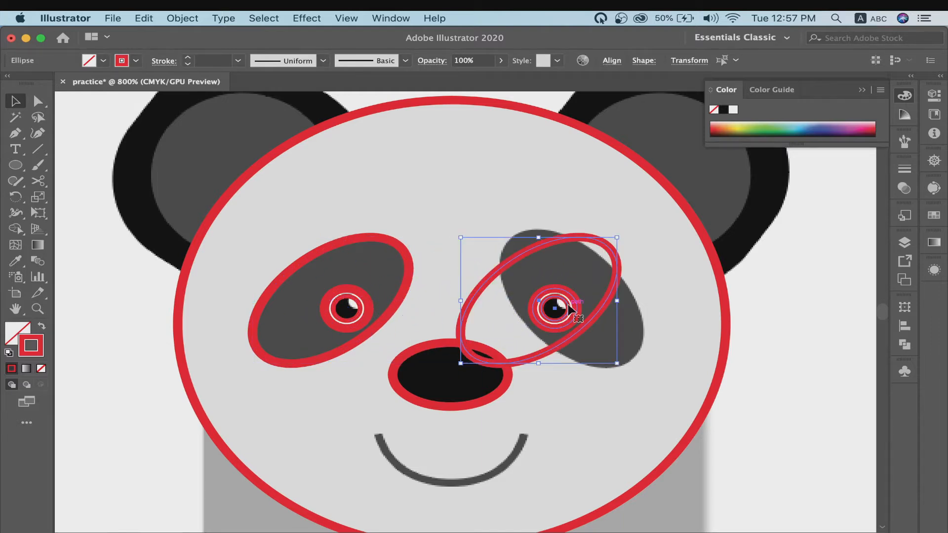
# Rotate the copied right eye patch ellipse to the opposite slant and move it onto the right eye patch
pyautogui.click(610, 412)
pyautogui.click(558, 351)
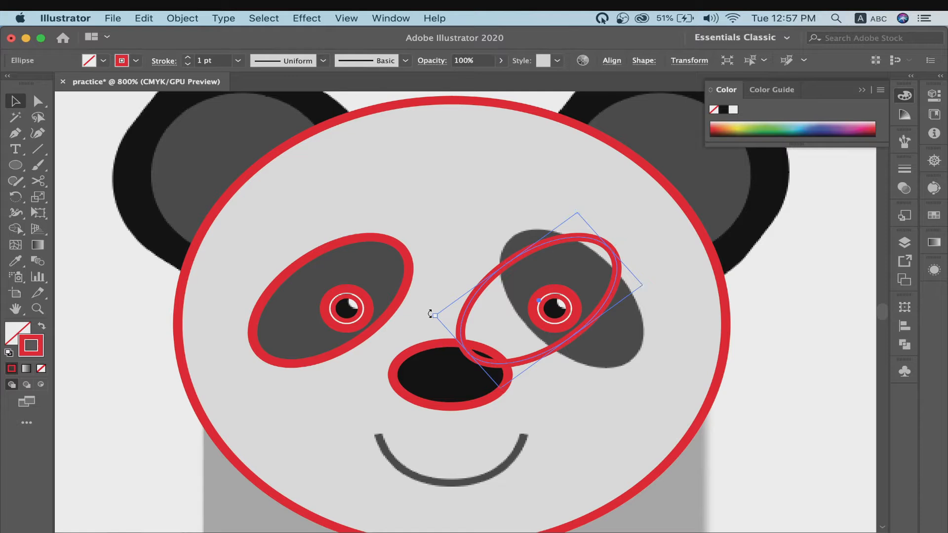
pyautogui.moveTo(430, 314)
pyautogui.mouseDown()
pyautogui.moveTo(479, 345)
pyautogui.moveTo(547, 344)
pyautogui.mouseUp()
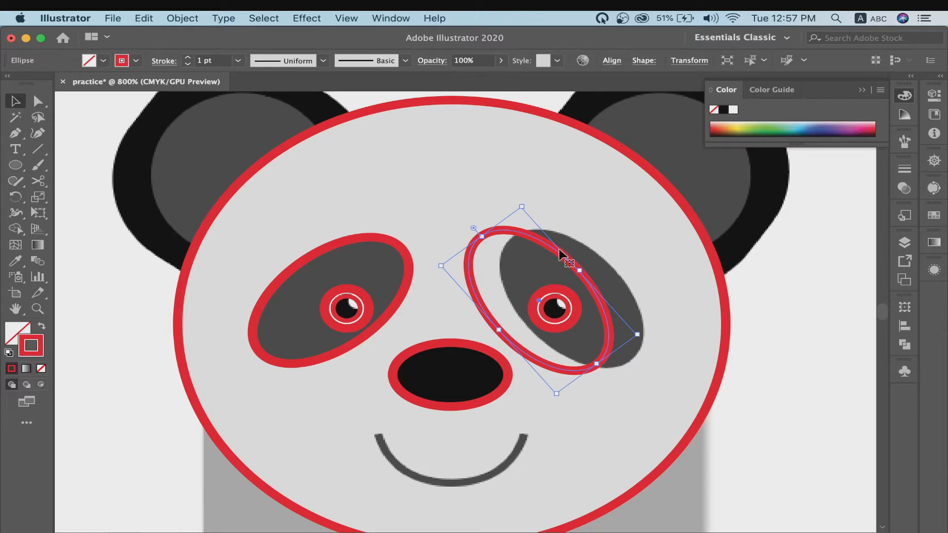
pyautogui.moveTo(547, 245); pyautogui.dragTo(580, 245)
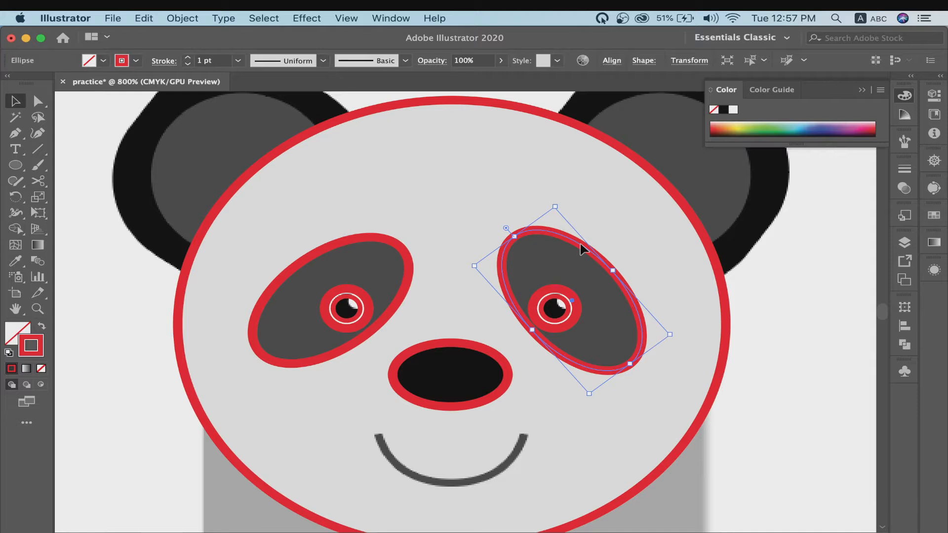
pyautogui.press('Left')
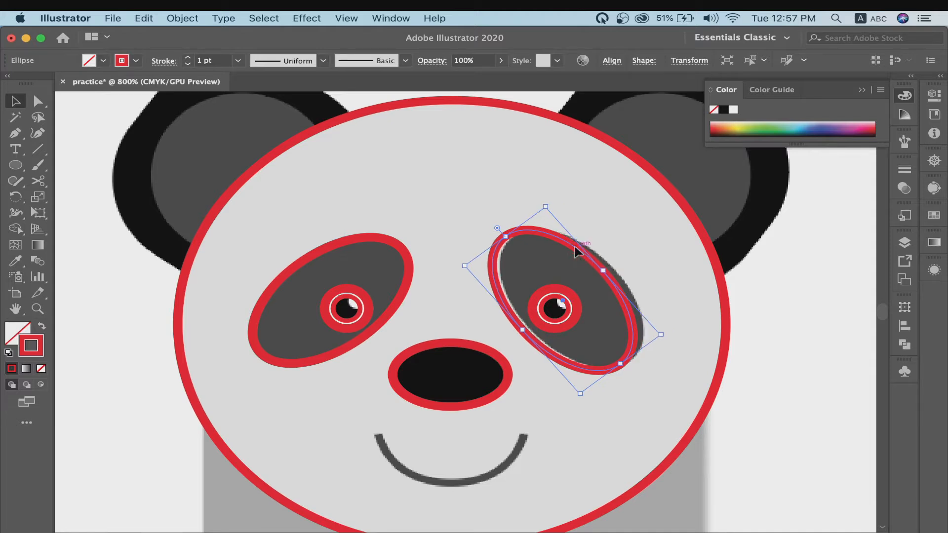
pyautogui.moveTo(574, 248); pyautogui.dragTo(581, 246)
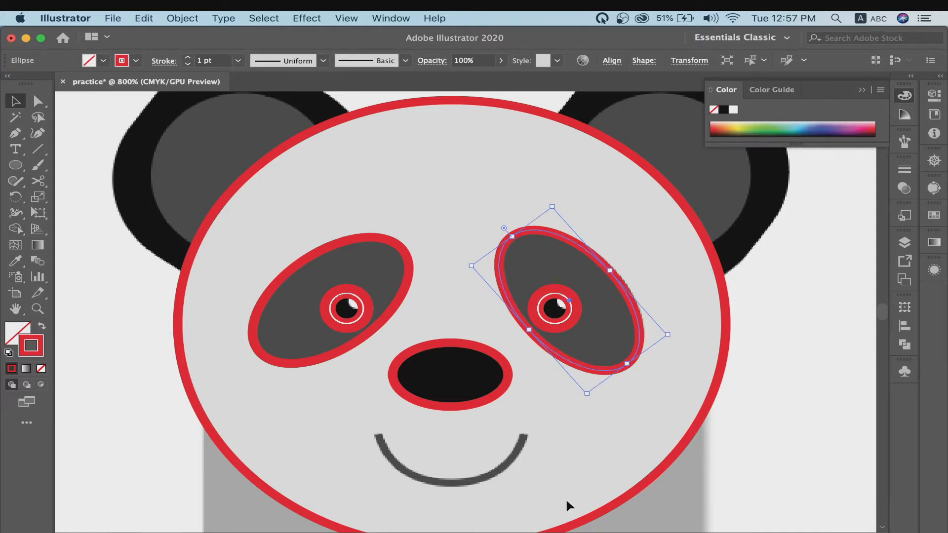
pyautogui.press('super+minus')
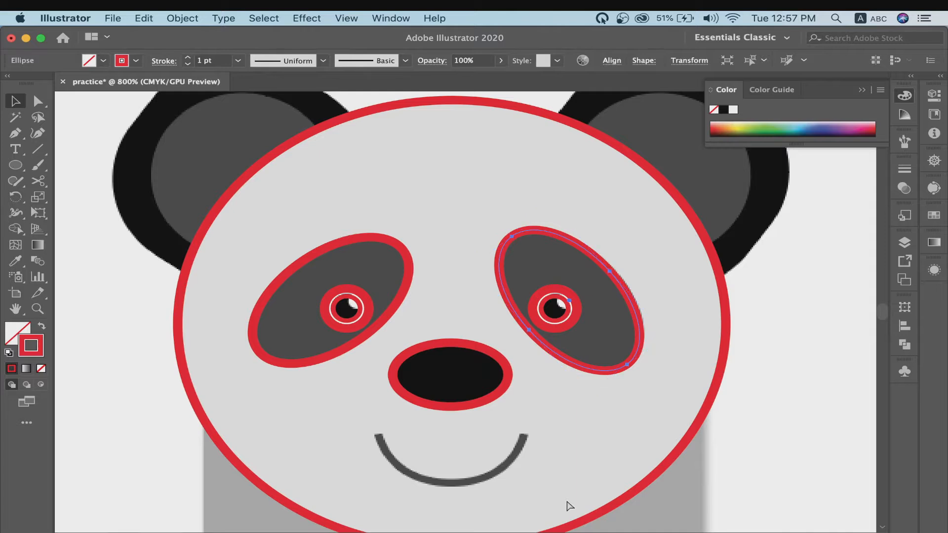
pyautogui.scroll(-4, 472, 306)
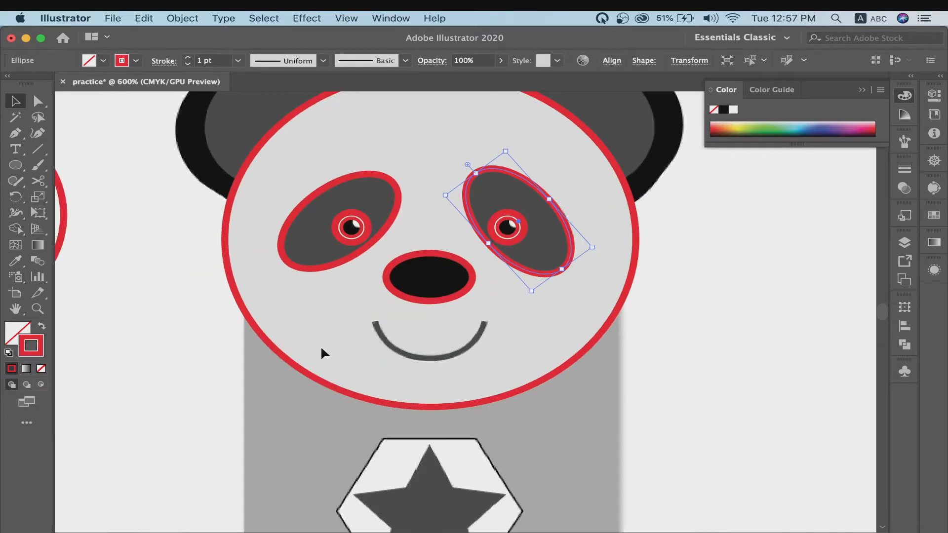
pyautogui.click(18, 166)
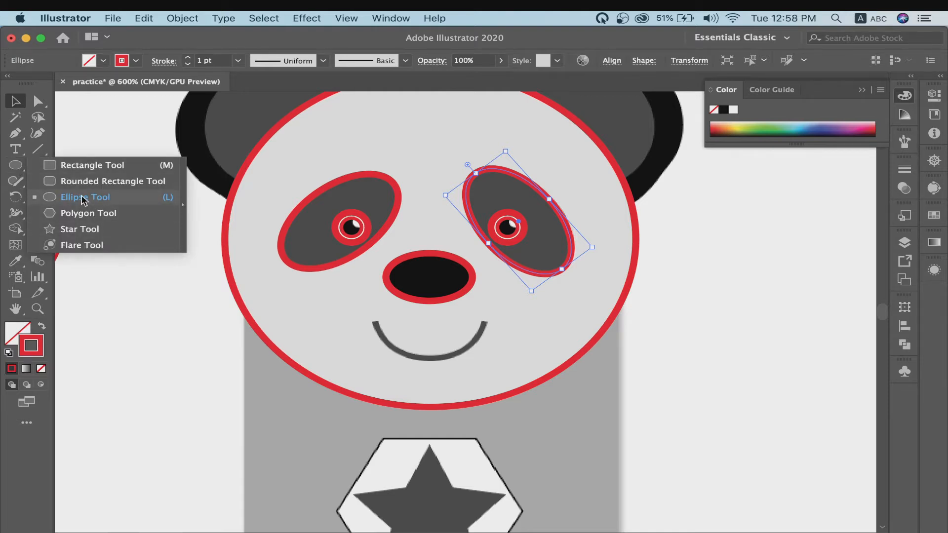
pyautogui.click(18, 169)
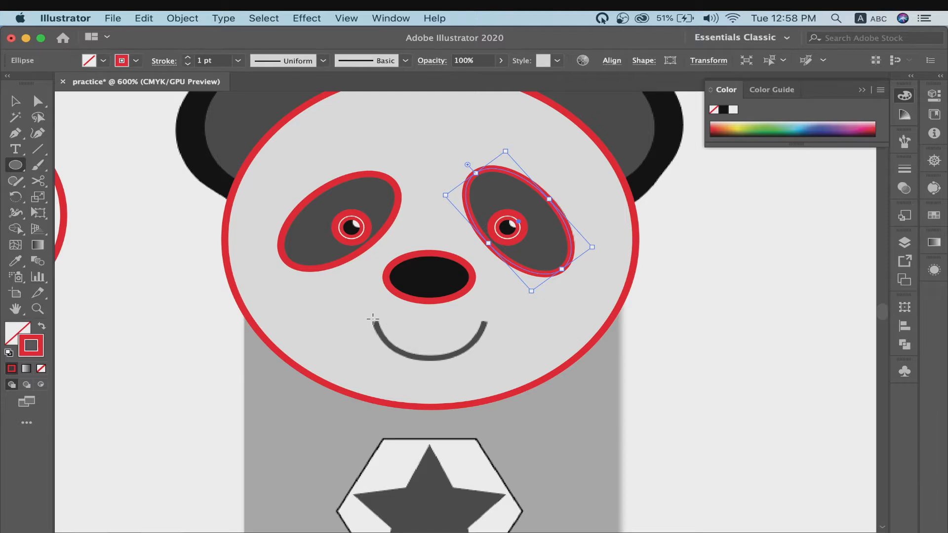
pyautogui.moveTo(371, 315)
pyautogui.mouseDown()
pyautogui.moveTo(471, 347)
pyautogui.moveTo(492, 365)
pyautogui.moveTo(495, 386)
pyautogui.moveTo(493, 353)
pyautogui.moveTo(491, 360)
pyautogui.mouseUp()
pyautogui.press('Delete')
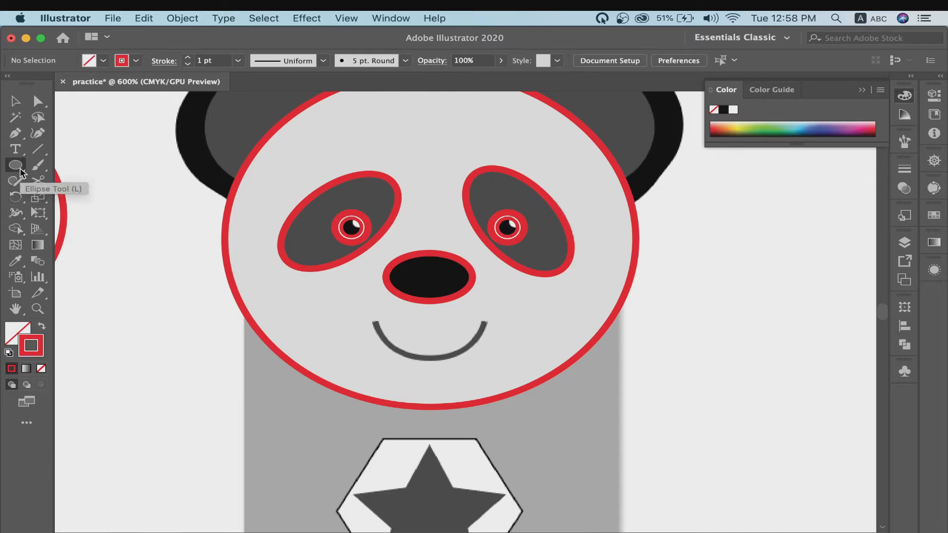
# Draw an arc with the Arc tool from the left end of the mouth down past the middle of the chin
pyautogui.click(40, 146)
pyautogui.moveTo(41, 147); pyautogui.dragTo(79, 165)
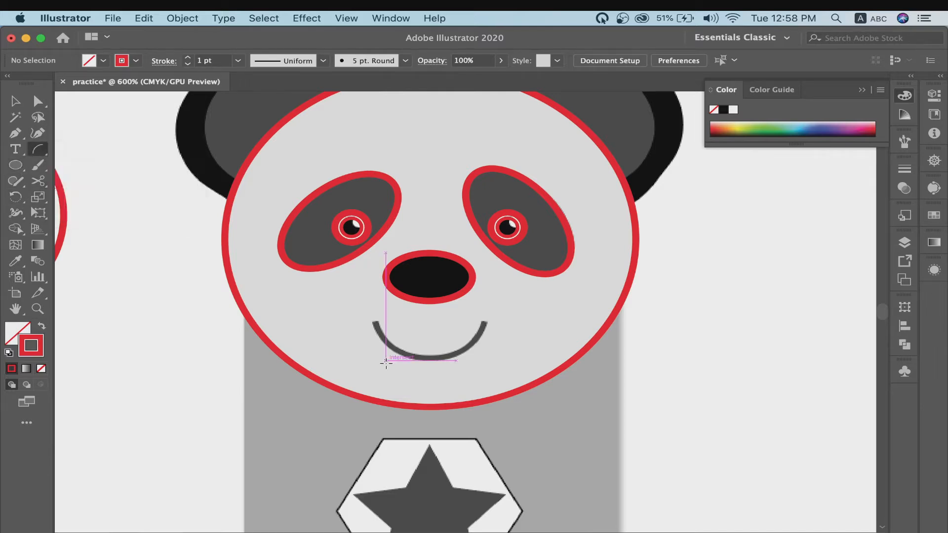
pyautogui.moveTo(376, 327); pyautogui.dragTo(406, 378)
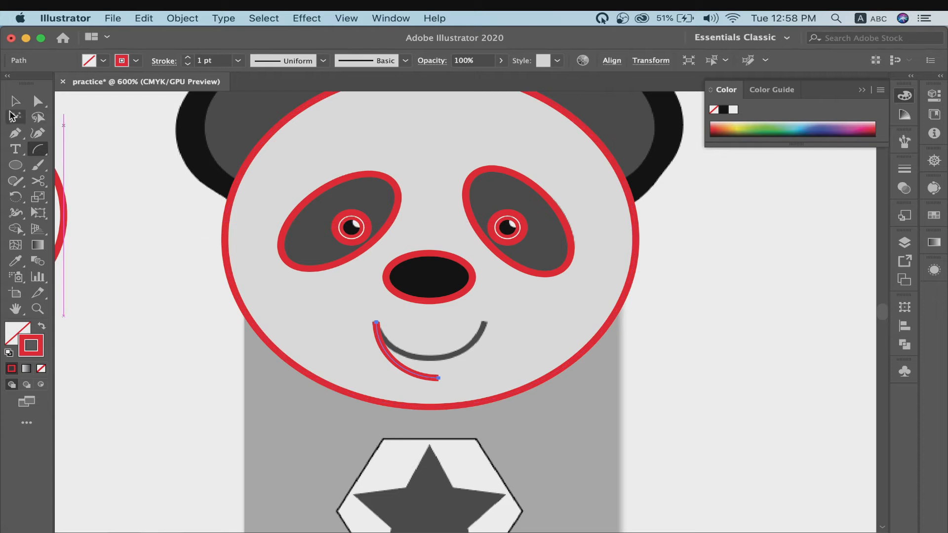
pyautogui.click(15, 102)
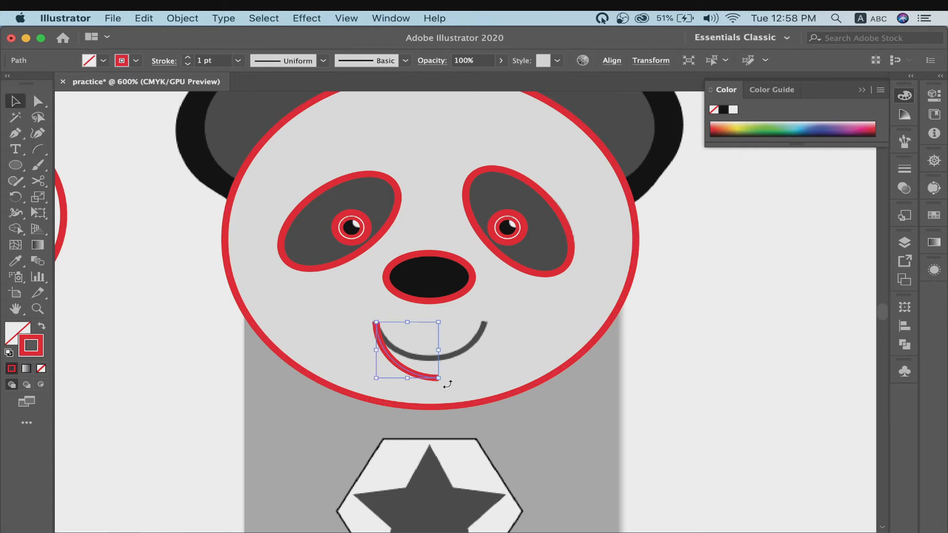
# Rotate the arc so it curves like a smile and nudge it onto the lower part of the mouth
pyautogui.moveTo(447, 379)
pyautogui.mouseDown()
pyautogui.moveTo(448, 340)
pyautogui.moveTo(445, 364)
pyautogui.mouseUp()
pyautogui.press('Up')
pyautogui.press('Up')
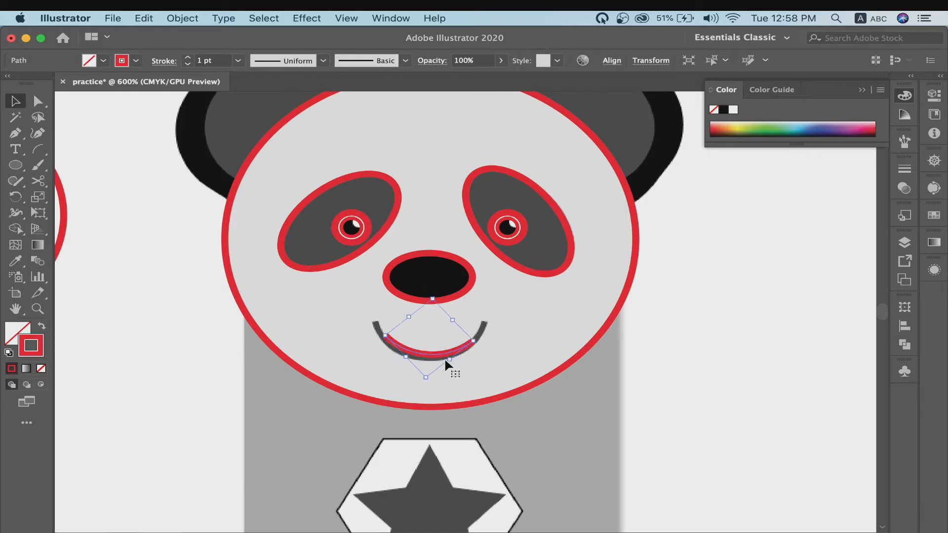
pyautogui.press('Down')
pyautogui.press('Down')
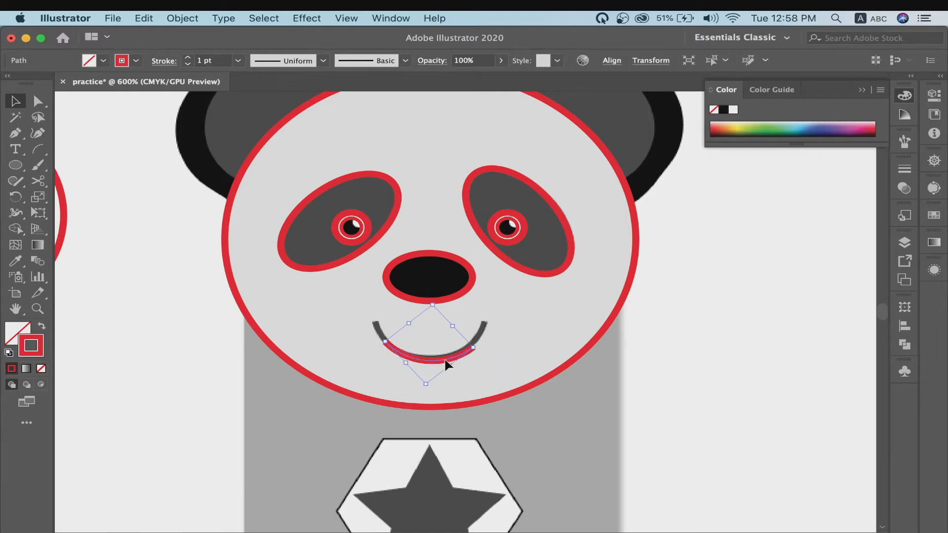
pyautogui.click(500, 380)
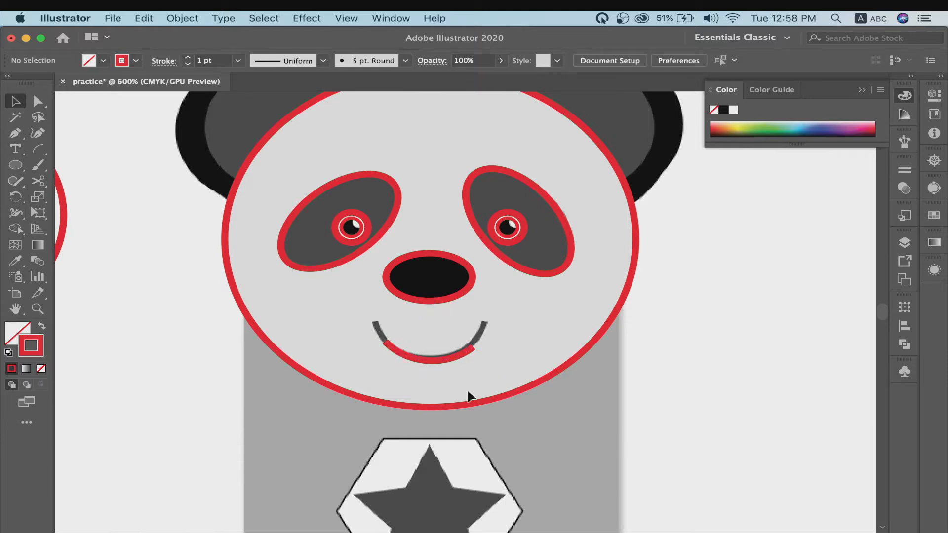
pyautogui.click(458, 364)
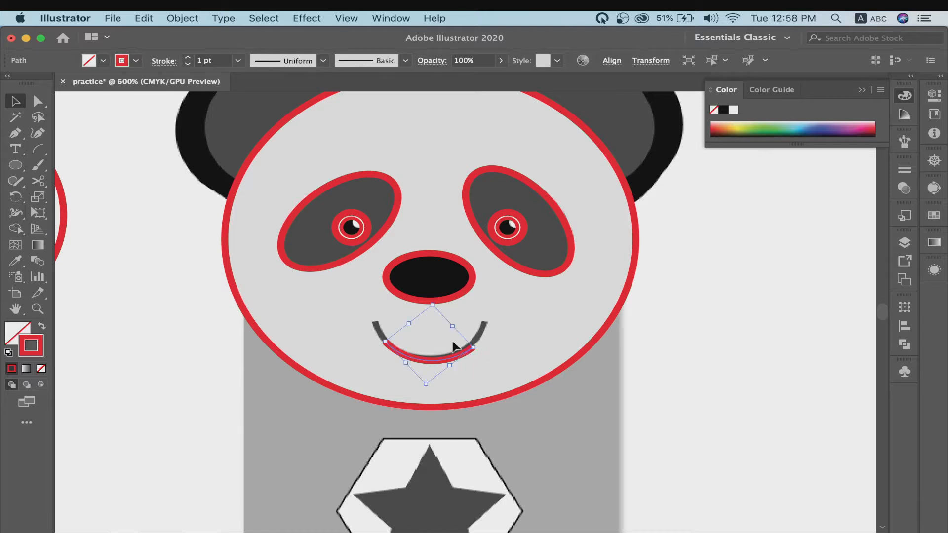
pyautogui.scroll(1, 469, 372)
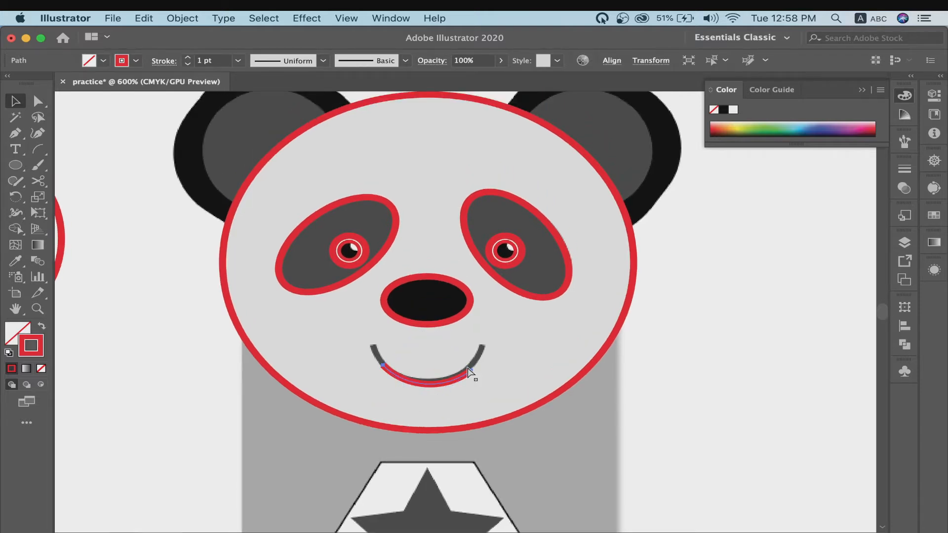
# Remove the two sample ellipses from the empty area beside the panda
pyautogui.press('super+minus')
pyautogui.press('super+minus')
pyautogui.click(299, 370)
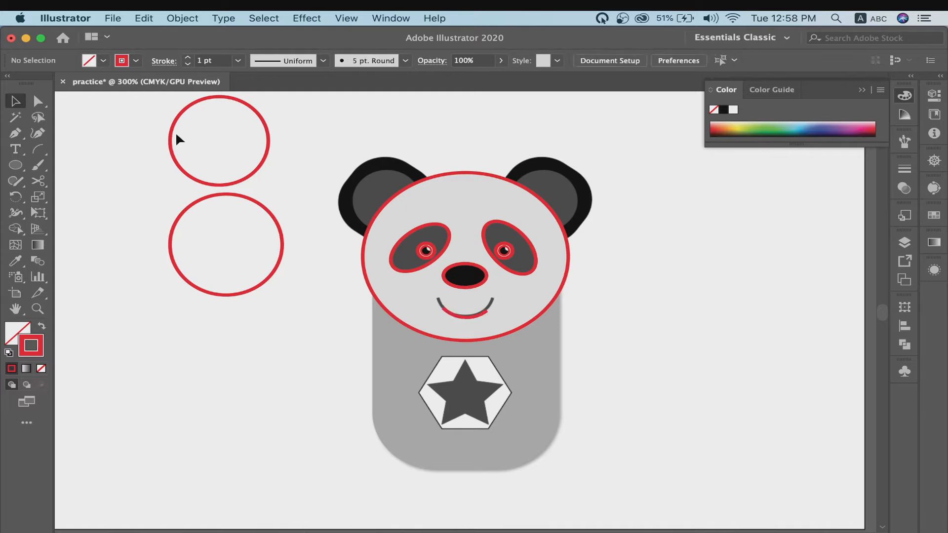
pyautogui.press('super+z')
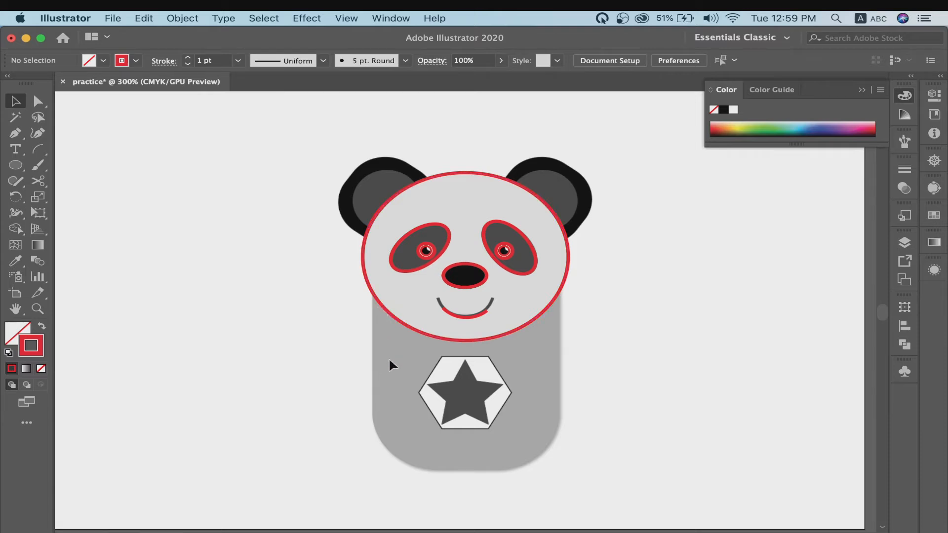
# Trace the panda's body with a rectangle extending from eye level behind the head to the body's lower edge
pyautogui.click(18, 168)
pyautogui.click(78, 165)
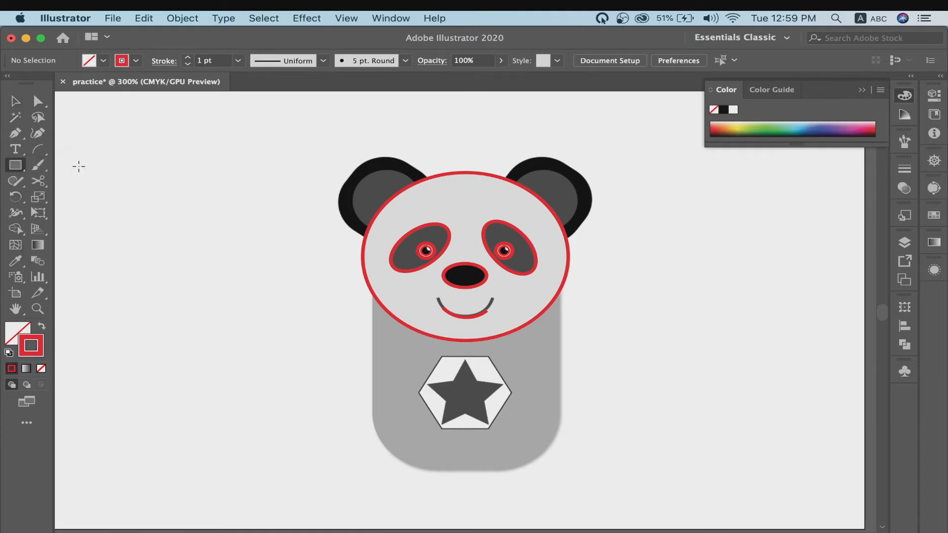
pyautogui.moveTo(373, 251); pyautogui.dragTo(561, 470)
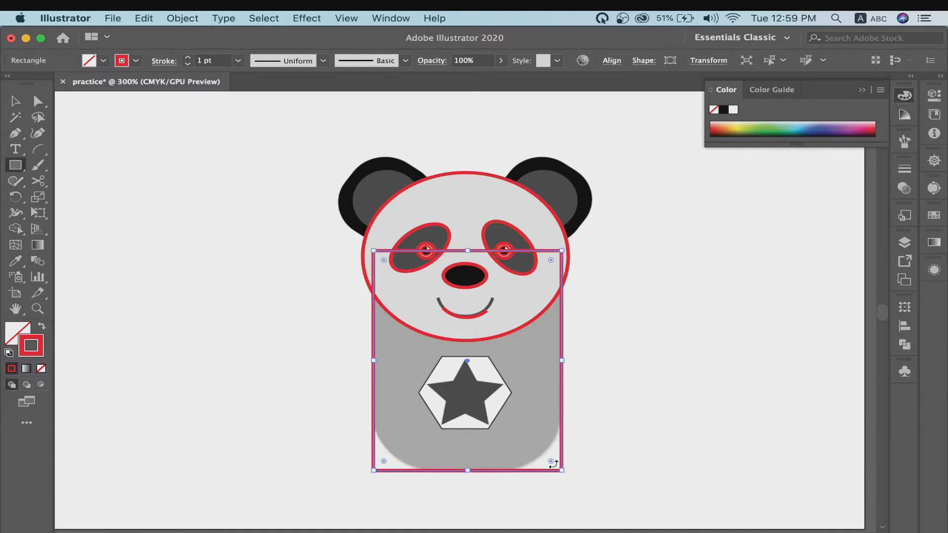
pyautogui.press('v')
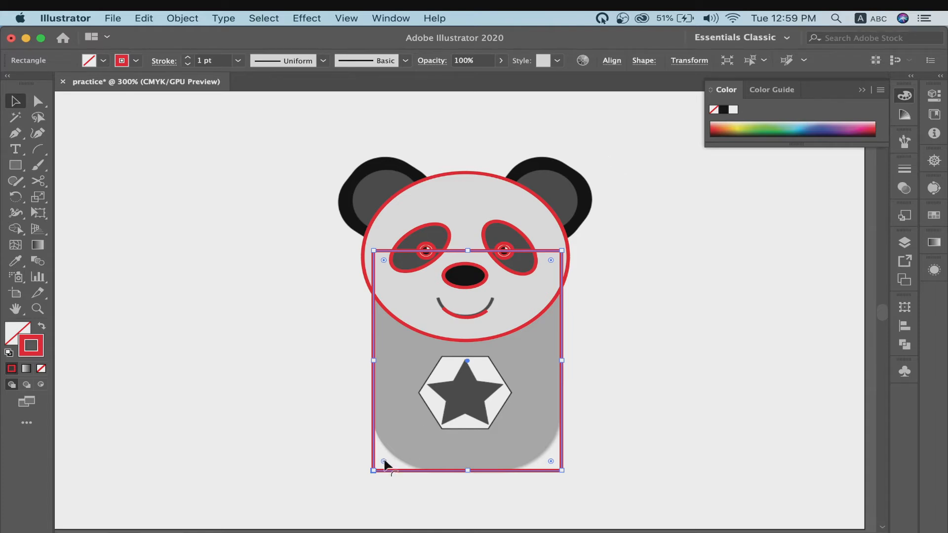
# Round all four corners of the body rectangle to match the reference's lower corners and deselect it
pyautogui.moveTo(384, 461); pyautogui.dragTo(414, 408)
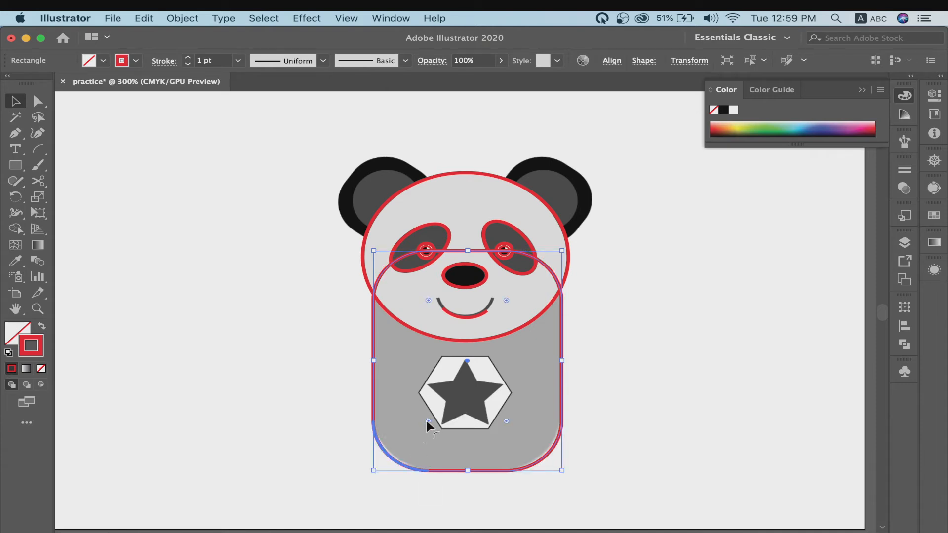
pyautogui.moveTo(426, 418); pyautogui.dragTo(428, 415)
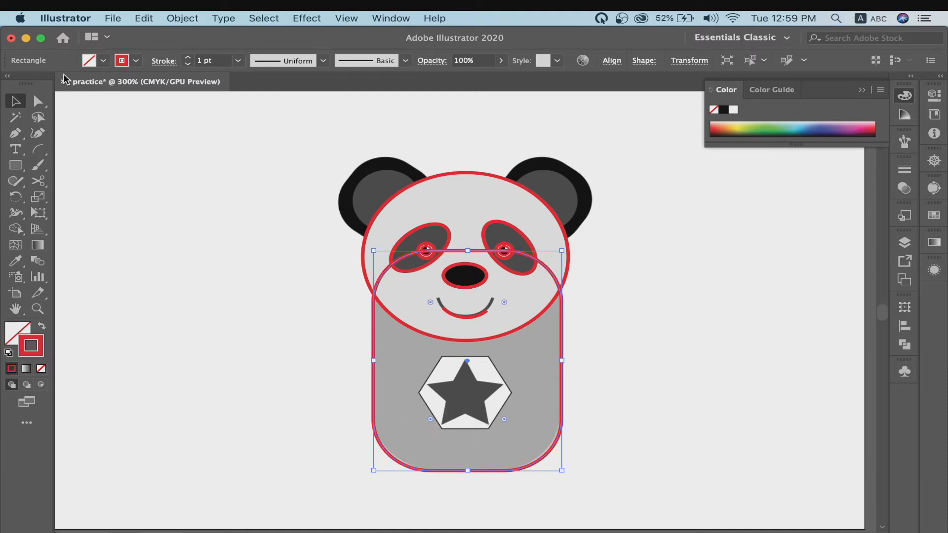
pyautogui.click(16, 102)
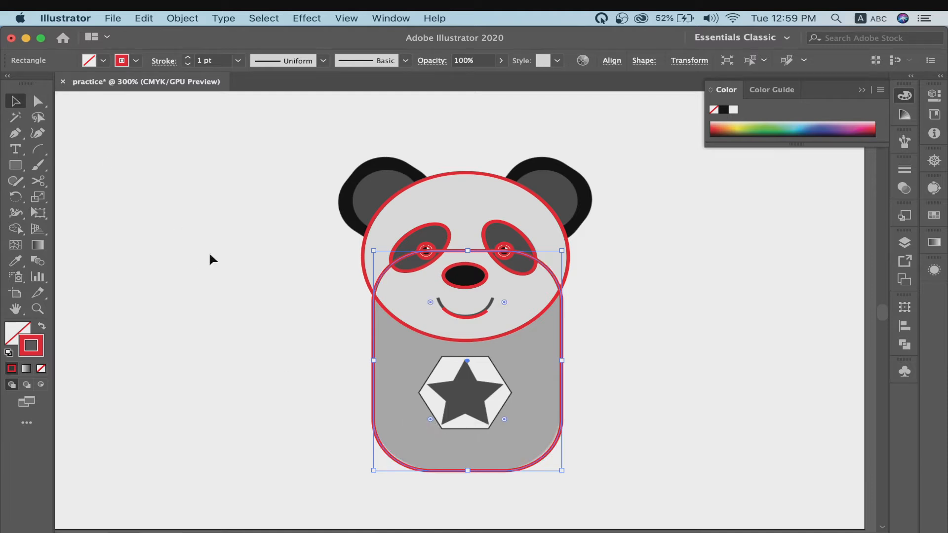
pyautogui.click(238, 276)
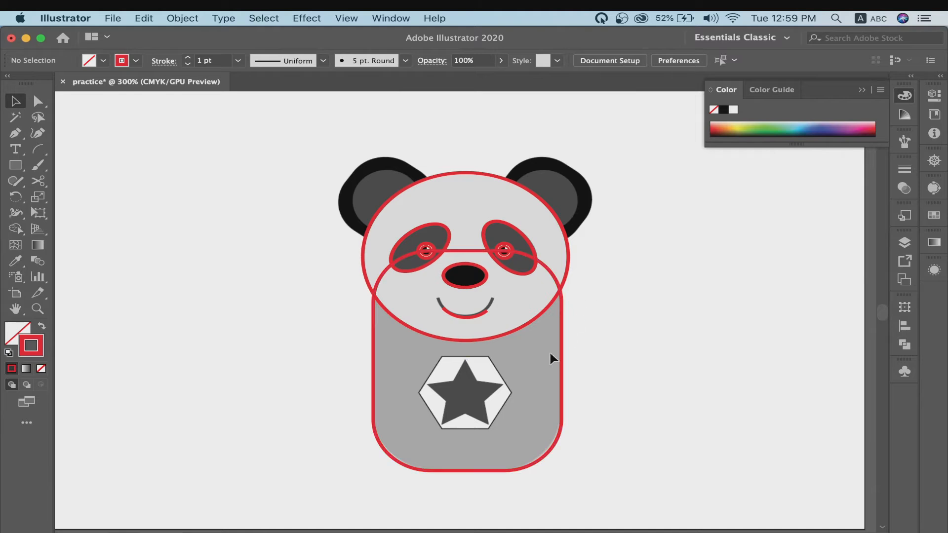
pyautogui.click(562, 346)
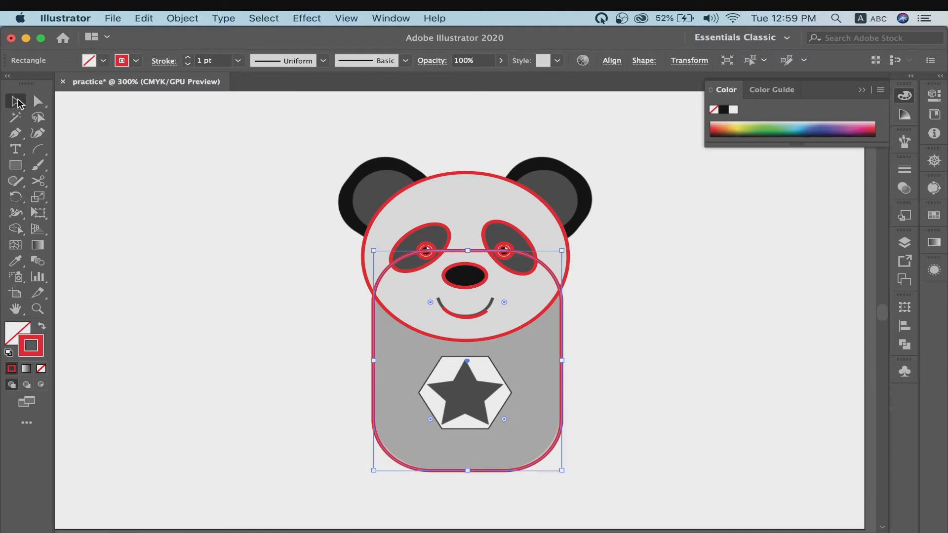
pyautogui.moveTo(431, 419); pyautogui.dragTo(439, 416)
pyautogui.click(638, 437)
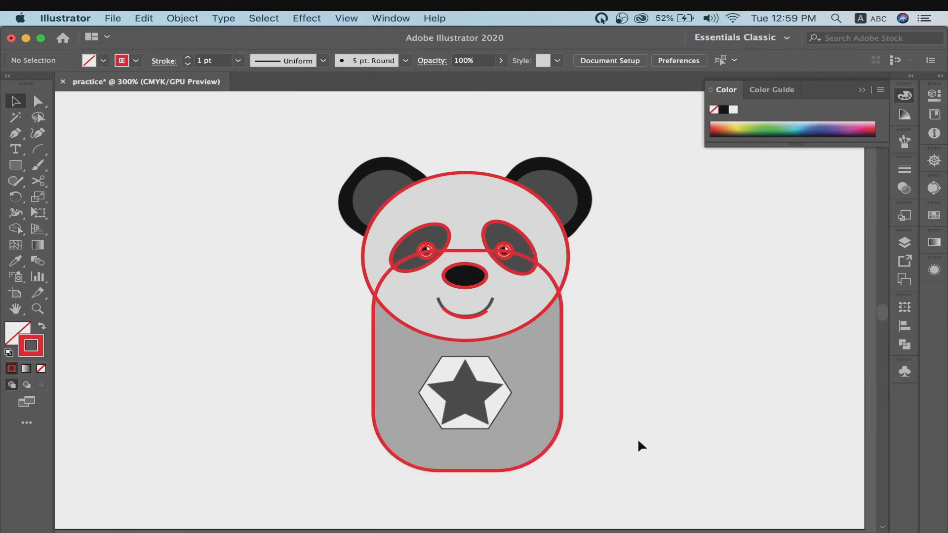
pyautogui.press('super+equal')
pyautogui.press('super+equal')
pyautogui.press('super+minus')
pyautogui.press('super+minus')
pyautogui.press('super+minus')
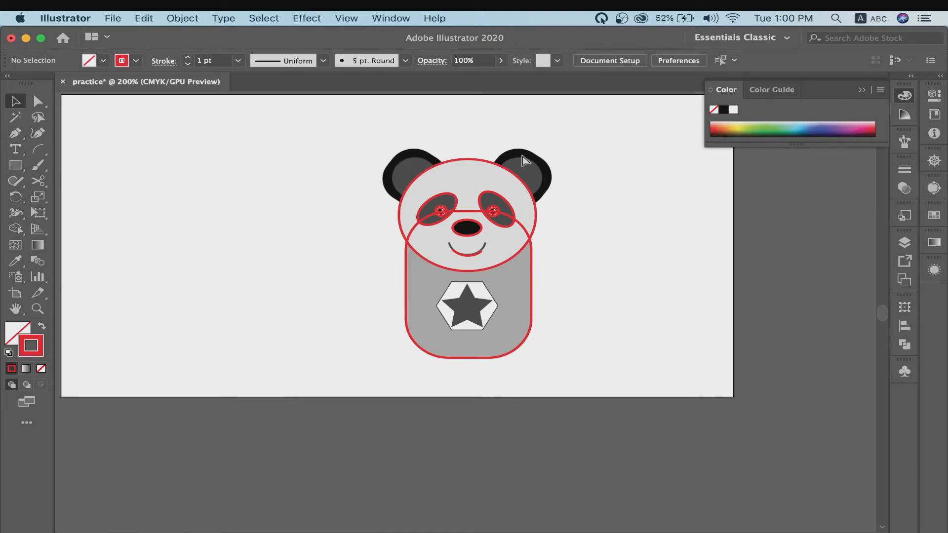
# Draw an upright rounded rectangle in the empty area beside the panda's left ear, slightly taller than it is wide
pyautogui.press('super+plus')
pyautogui.scroll(5, 520, 152)
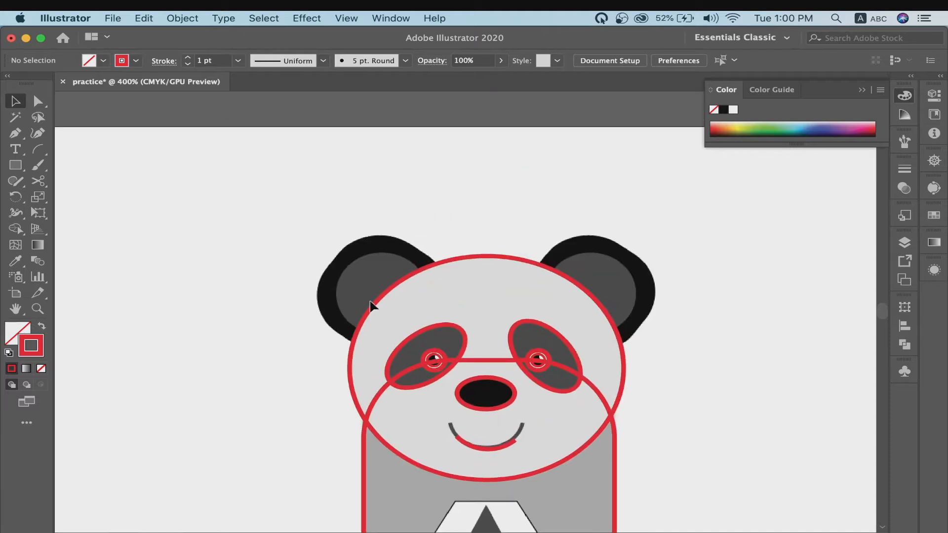
pyautogui.moveTo(16, 170); pyautogui.dragTo(96, 195)
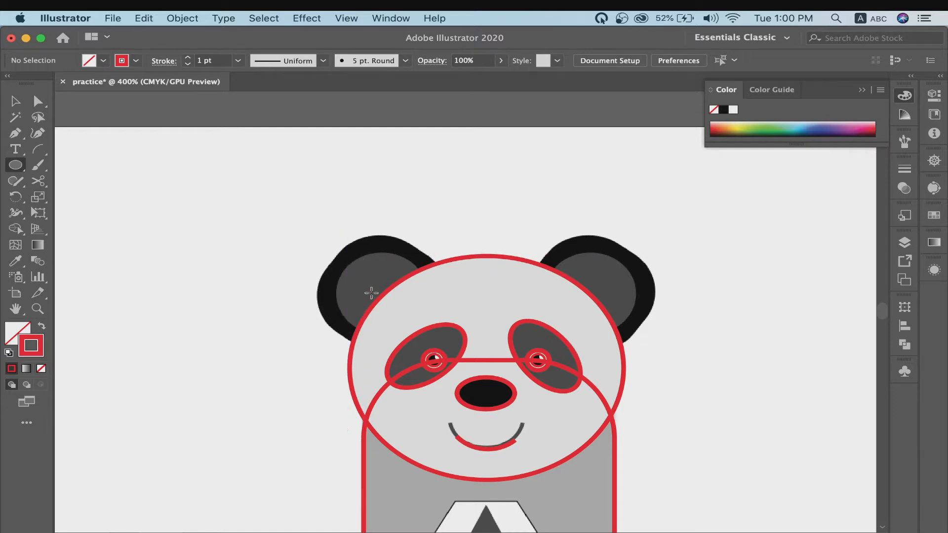
pyautogui.click(15, 168)
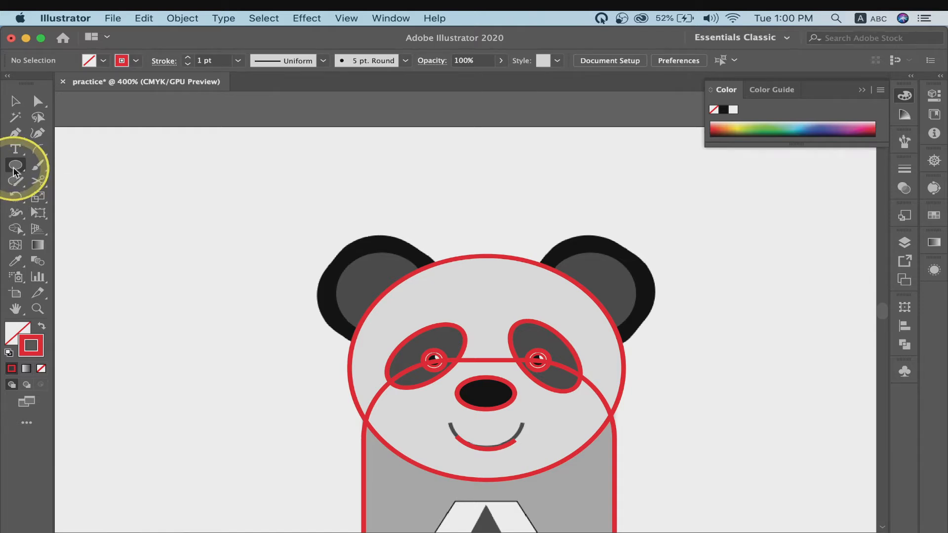
pyautogui.moveTo(13, 171); pyautogui.dragTo(81, 182)
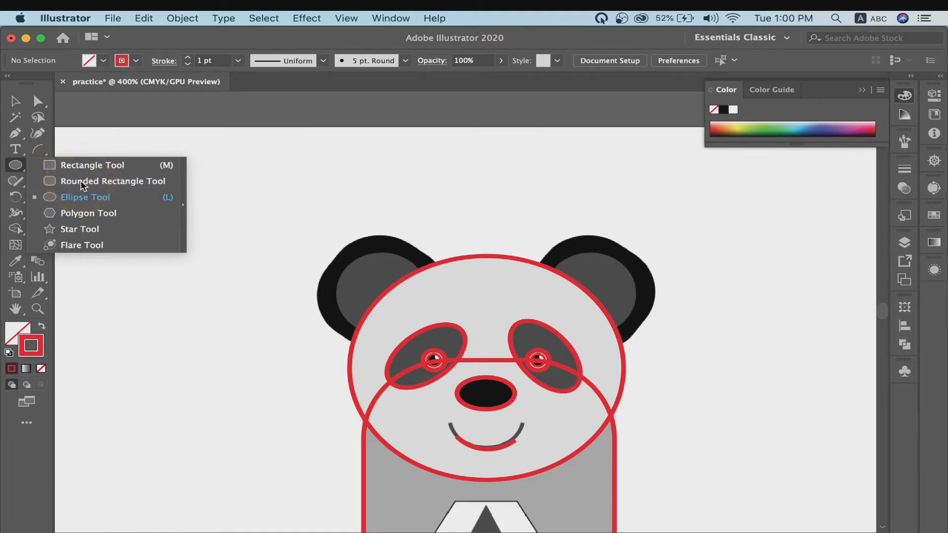
pyautogui.click(80, 181)
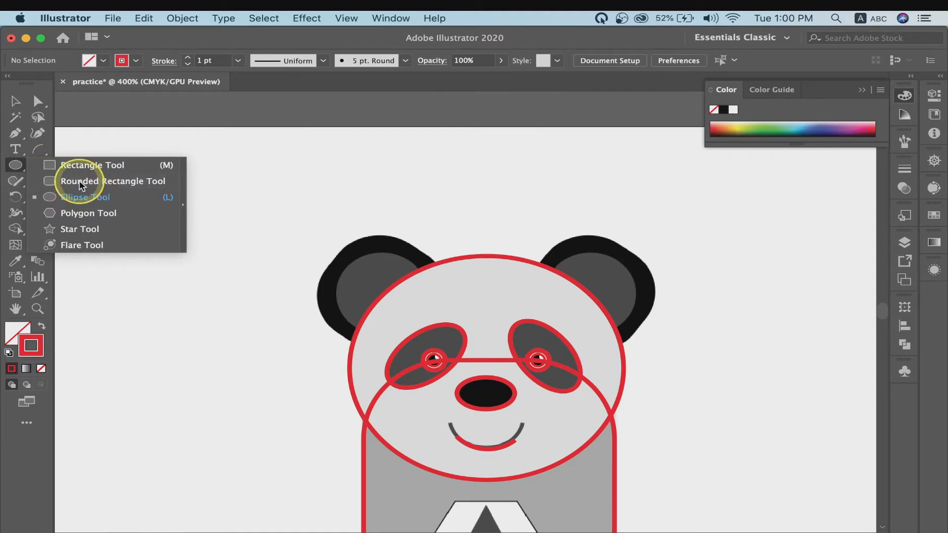
pyautogui.click(79, 180)
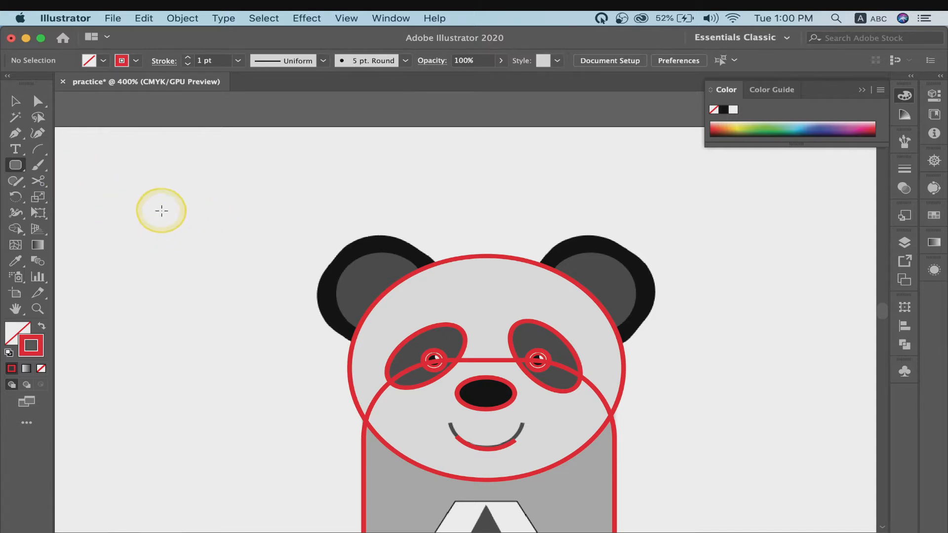
pyautogui.moveTo(161, 211); pyautogui.dragTo(266, 330)
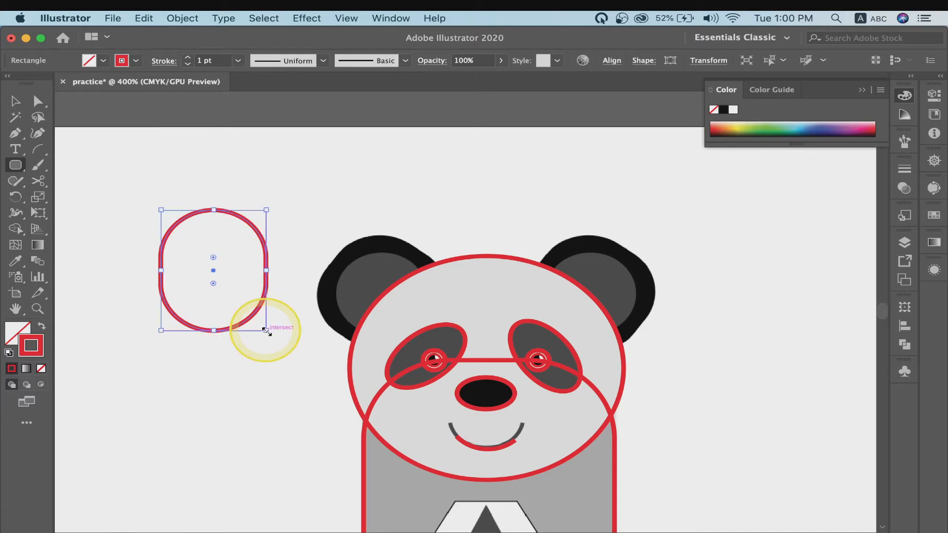
# Reduce the corner rounding of the new rectangle so all four sides have straight segments, and deselect it
pyautogui.click(14, 102)
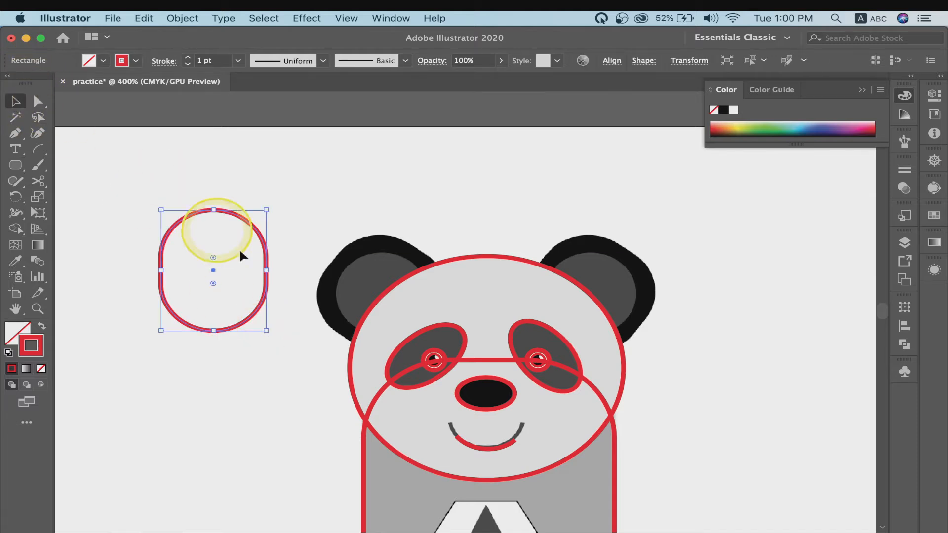
pyautogui.moveTo(212, 254); pyautogui.dragTo(215, 230)
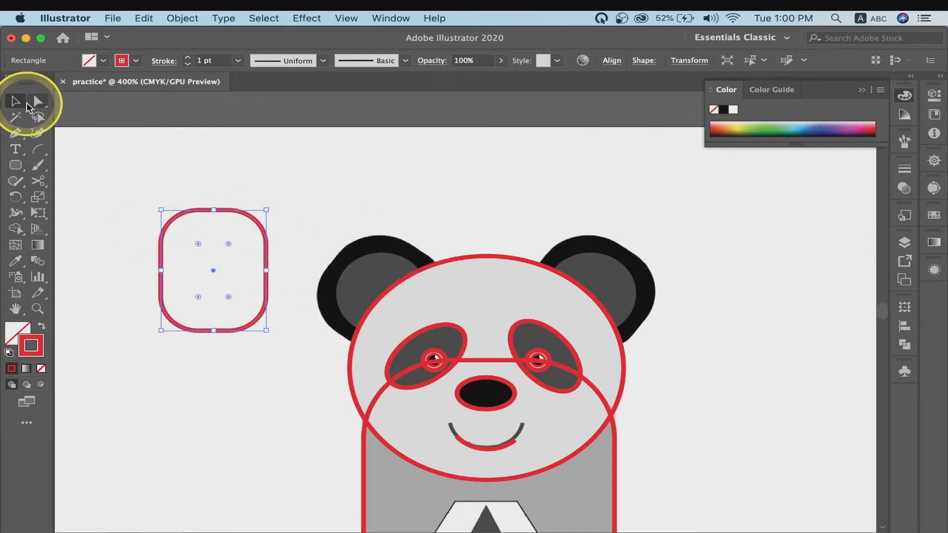
pyautogui.click(192, 157)
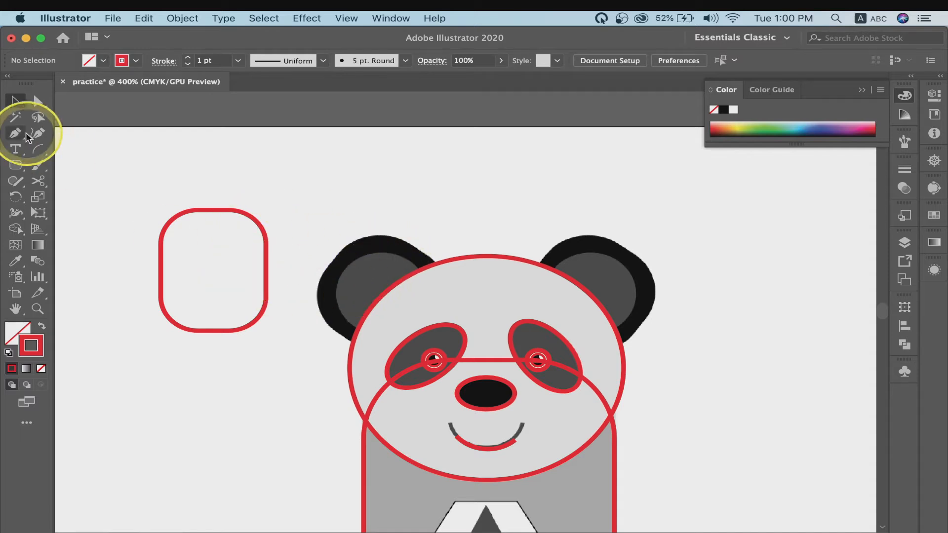
# Draw an ellipse from the rounded rectangle's center for the inner ear and shrink it slightly
pyautogui.moveTo(22, 161); pyautogui.dragTo(79, 197)
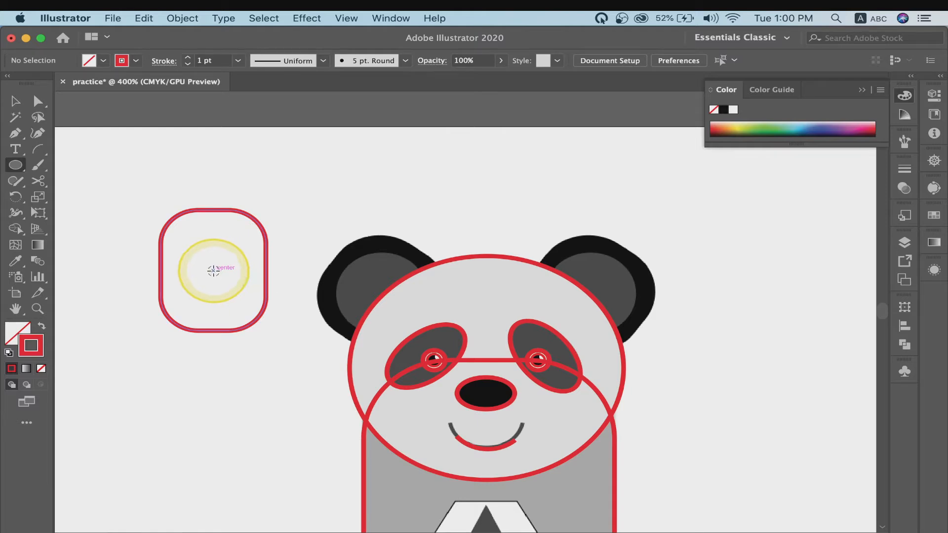
pyautogui.moveTo(213, 270); pyautogui.dragTo(213, 225)
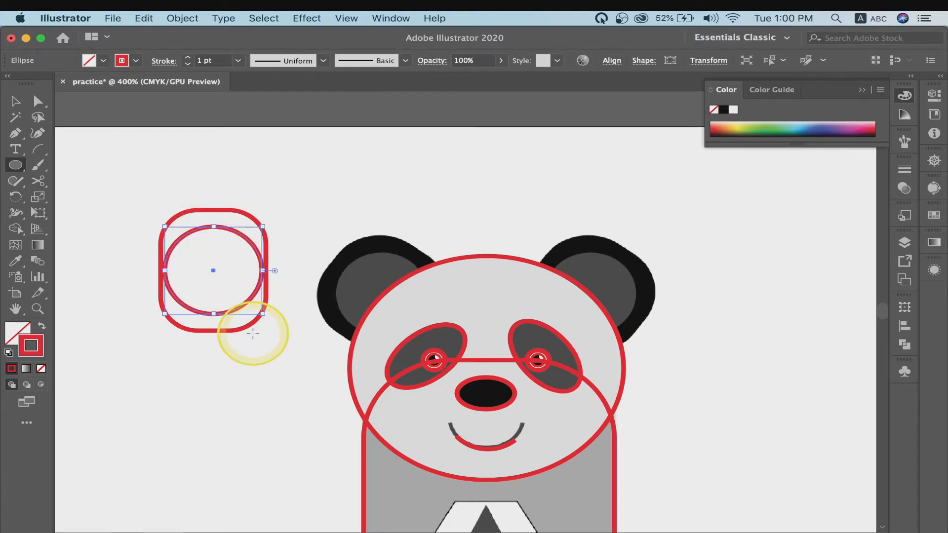
pyautogui.click(16, 101)
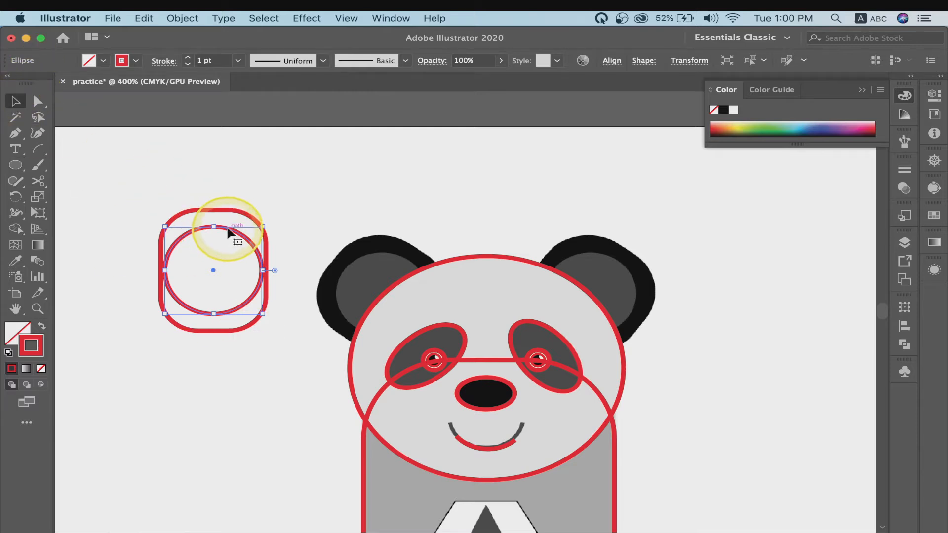
pyautogui.moveTo(264, 316); pyautogui.dragTo(257, 311)
pyautogui.keyDown('shift'); pyautogui.click(252, 327); pyautogui.keyUp('shift')
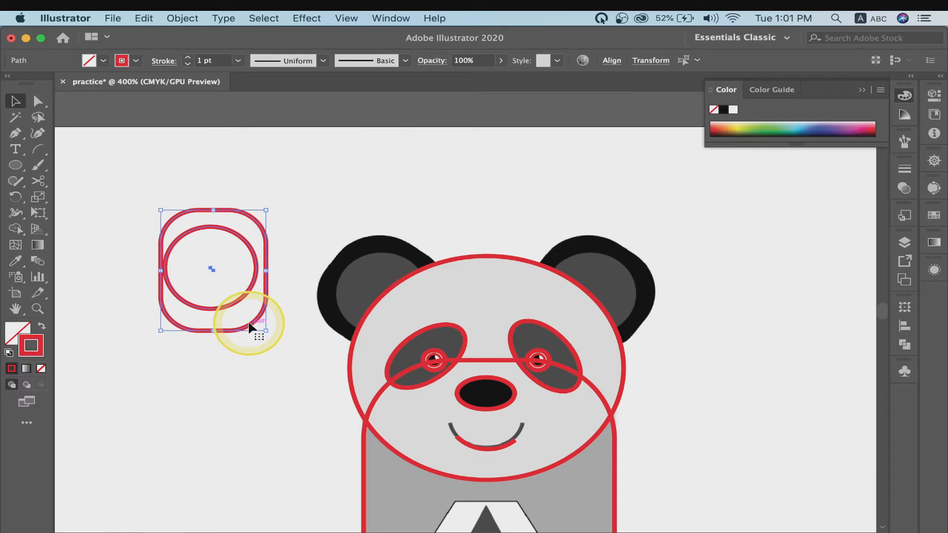
pyautogui.click(317, 219)
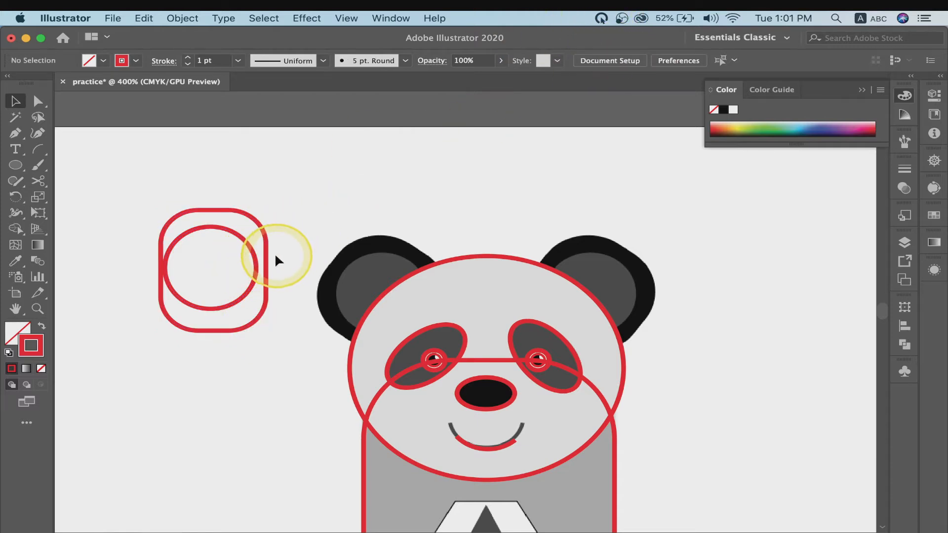
# Reposition the ellipse so it sits horizontally centered inside the rounded rectangle, and deselect it
pyautogui.click(257, 262)
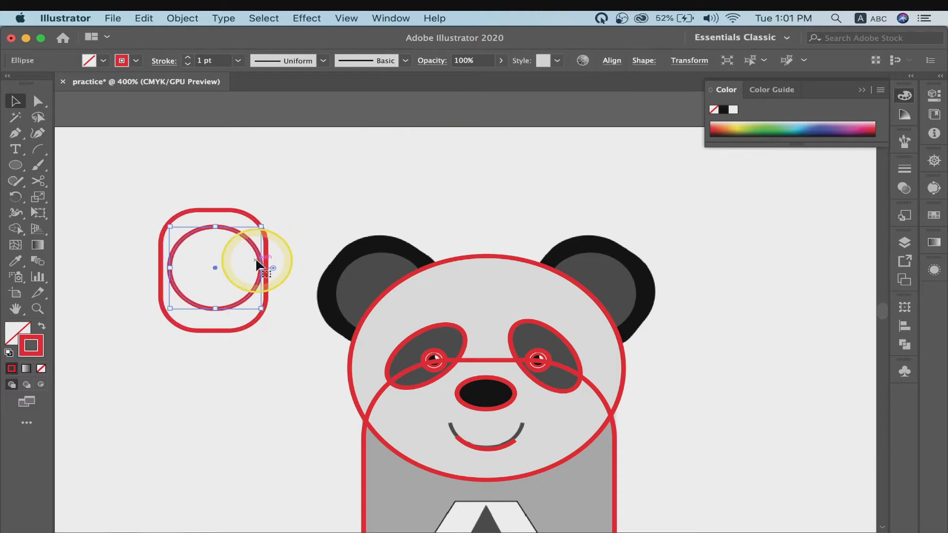
pyautogui.moveTo(258, 264); pyautogui.dragTo(256, 265)
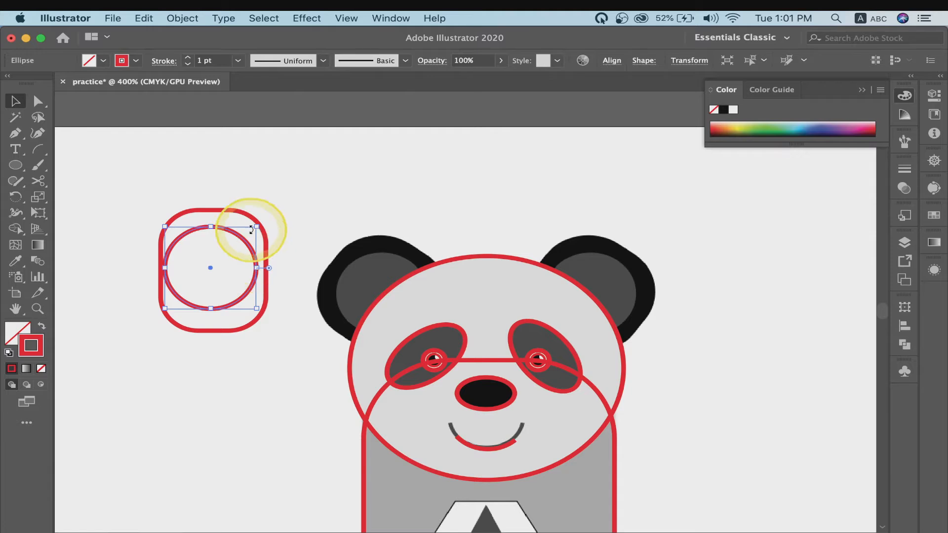
pyautogui.click(206, 158)
pyautogui.moveTo(222, 231); pyautogui.dragTo(226, 233)
pyautogui.click(222, 185)
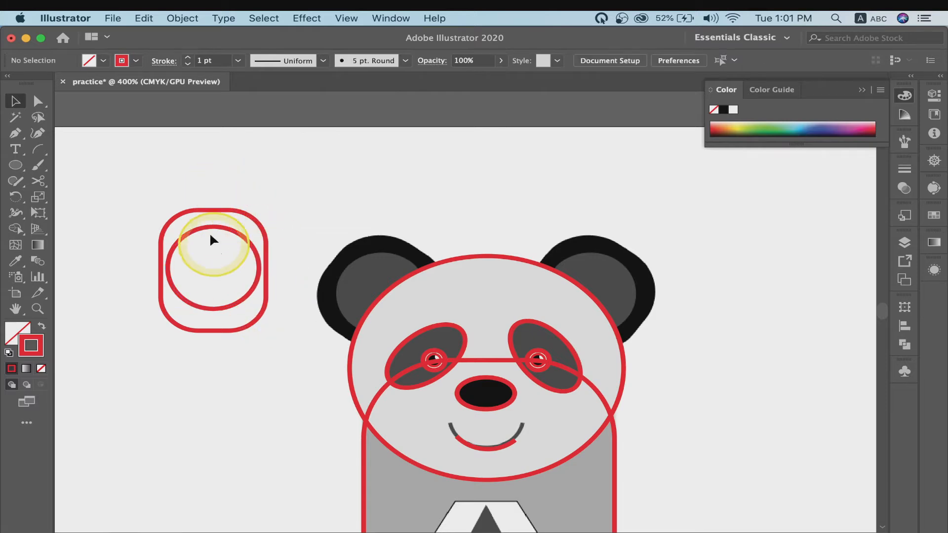
# Make the outer rectangle's corners slightly less rounded
pyautogui.click(206, 210)
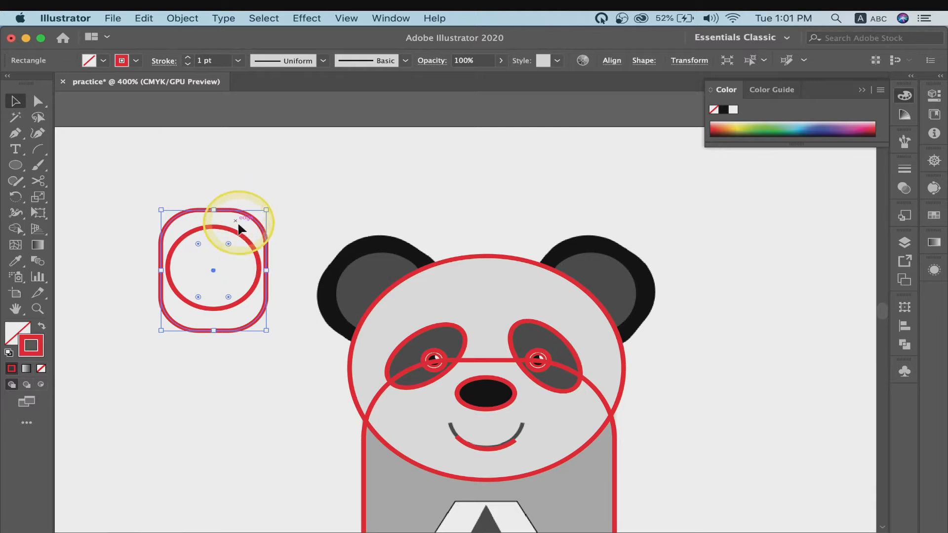
pyautogui.moveTo(214, 270); pyautogui.dragTo(195, 239)
pyautogui.press('super+z')
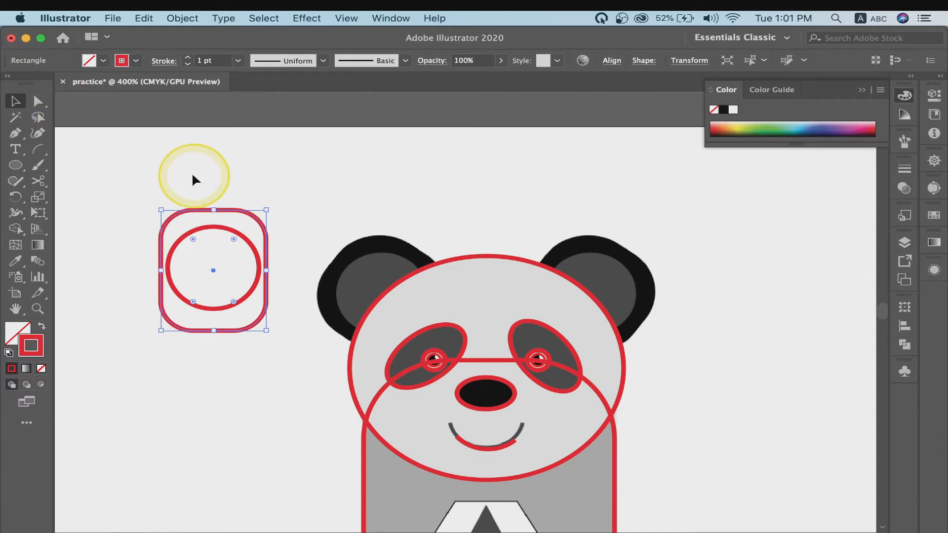
# Tilt the rounded rectangle and ellipse together counterclockwise and place them over the panda's left ear
pyautogui.moveTo(170, 159); pyautogui.dragTo(281, 226)
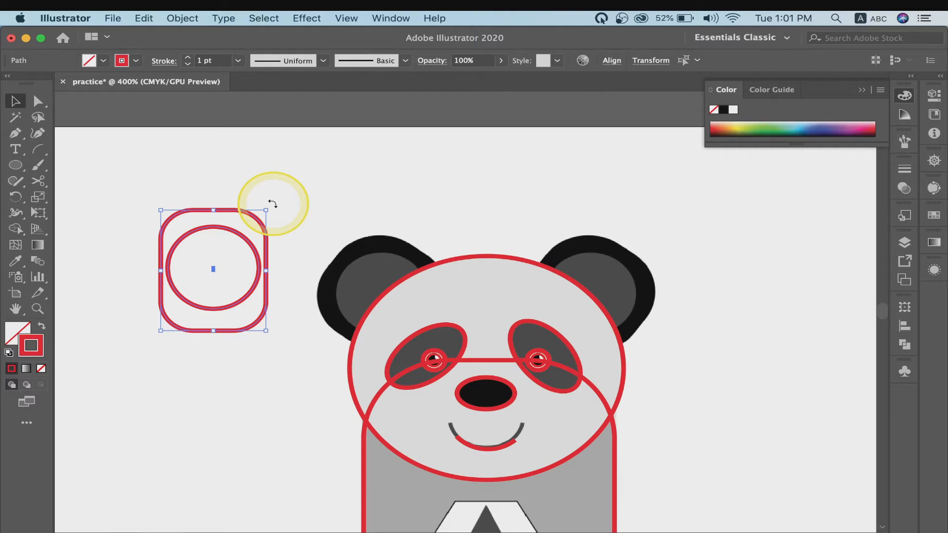
pyautogui.moveTo(272, 203); pyautogui.dragTo(212, 191)
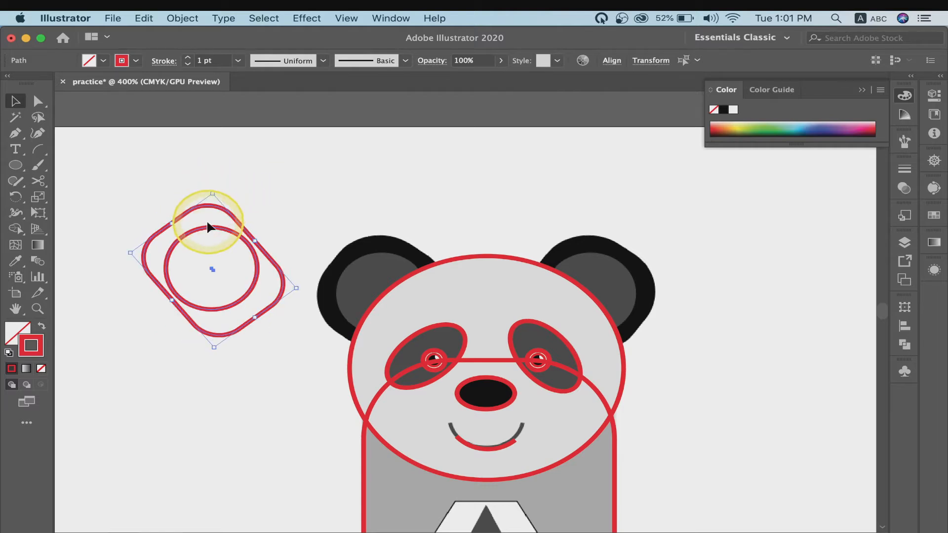
pyautogui.moveTo(207, 227); pyautogui.dragTo(378, 250)
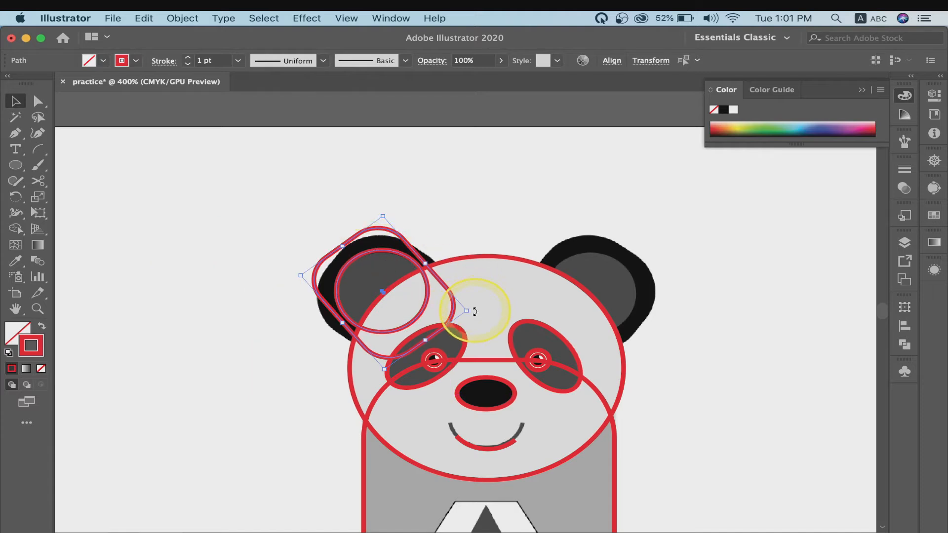
pyautogui.moveTo(470, 311); pyautogui.dragTo(470, 290)
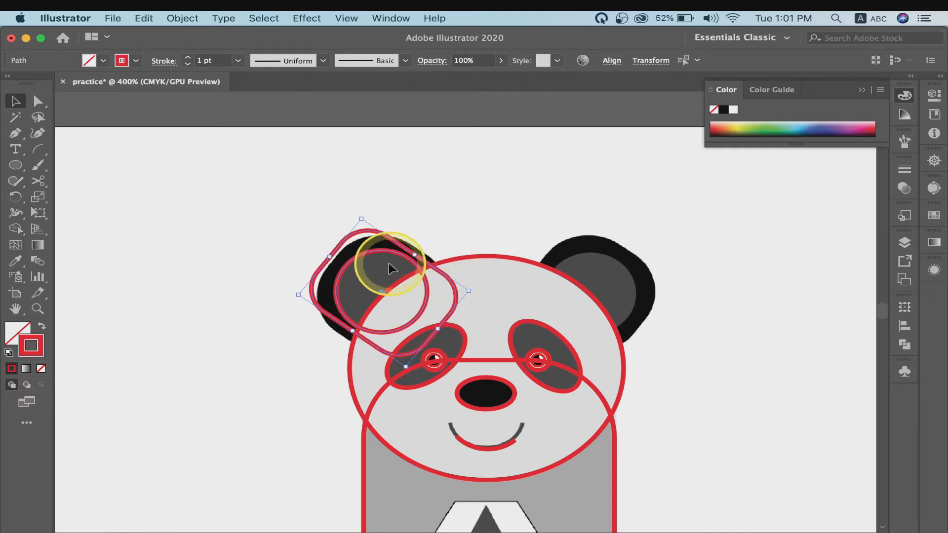
pyautogui.moveTo(367, 258); pyautogui.dragTo(369, 262)
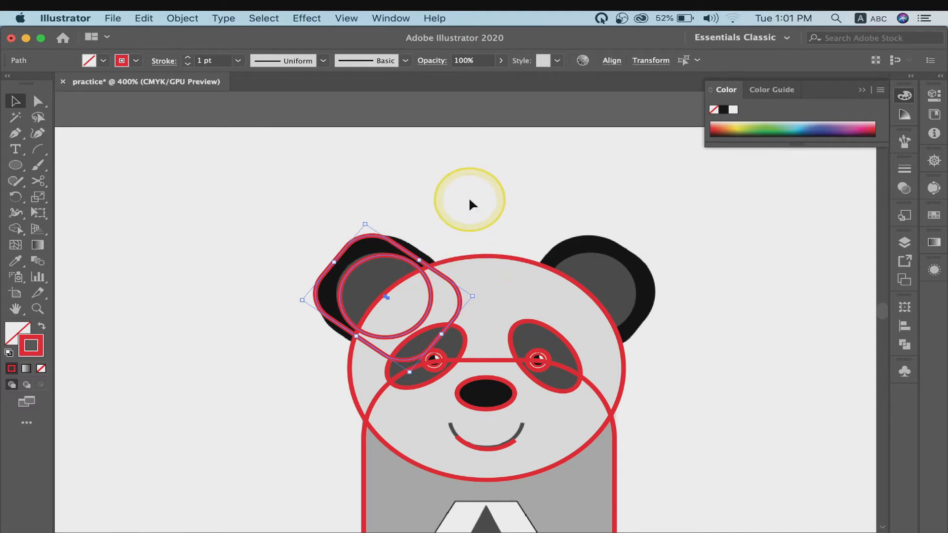
pyautogui.click(444, 200)
# Enlarge the outer ear rectangle slightly, shift it down and round its corners more to match the left ear
pyautogui.click(387, 239)
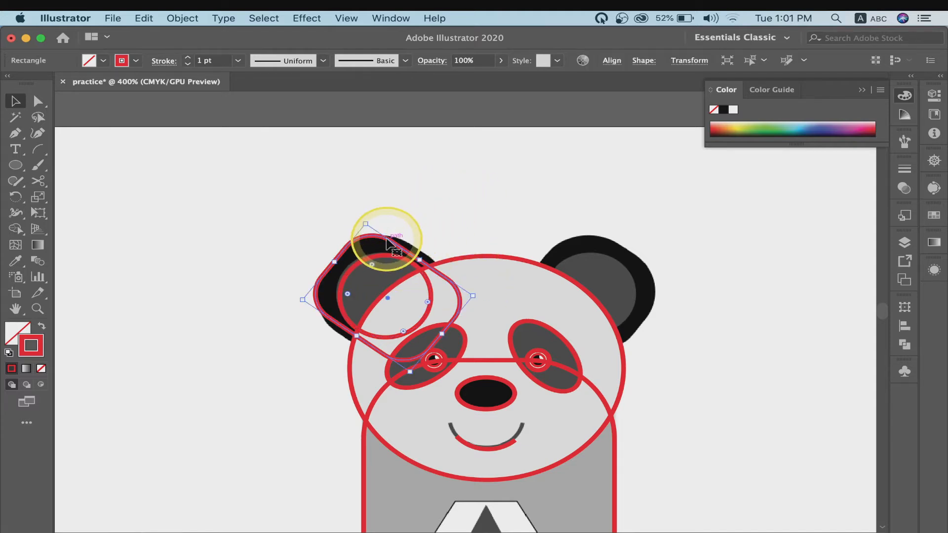
pyautogui.moveTo(419, 259)
pyautogui.mouseDown()
pyautogui.moveTo(426, 265)
pyautogui.moveTo(423, 254)
pyautogui.mouseUp()
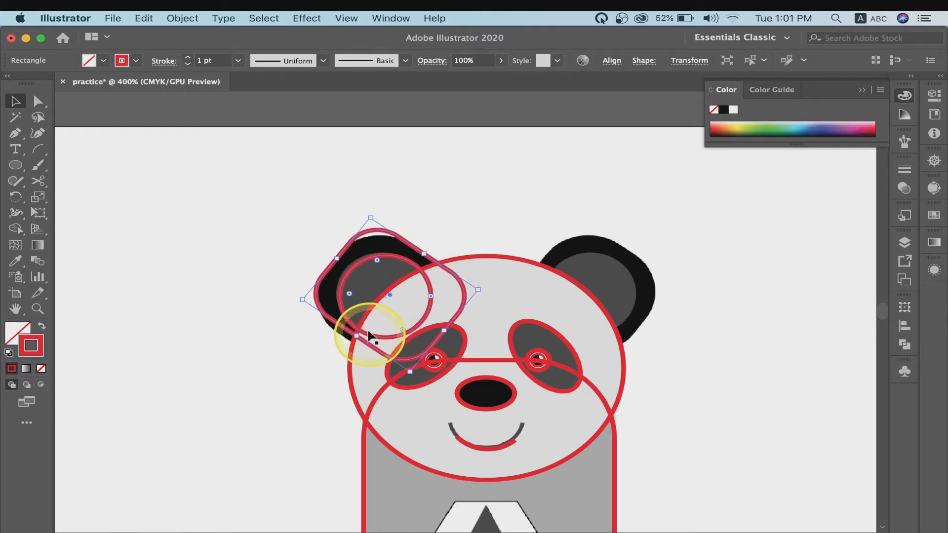
pyautogui.press('Down')
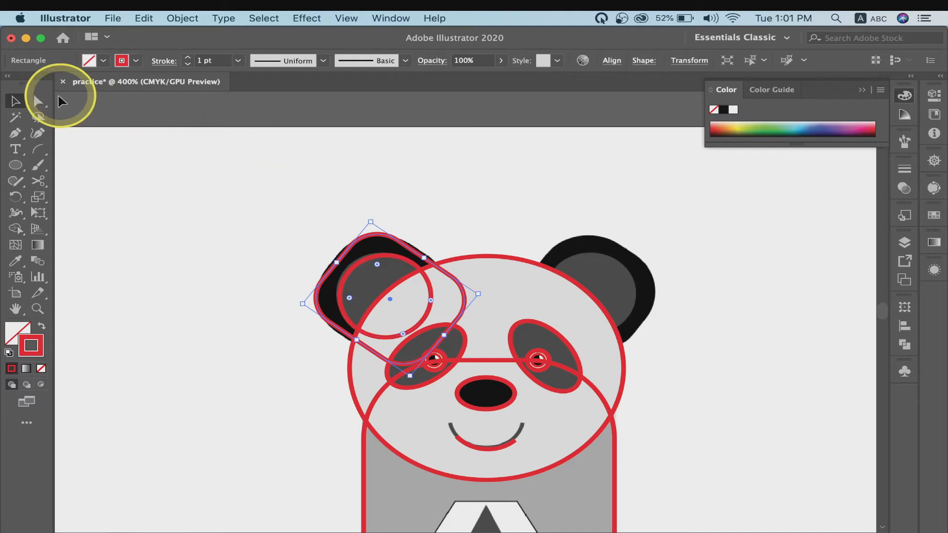
pyautogui.moveTo(354, 298); pyautogui.dragTo(368, 299)
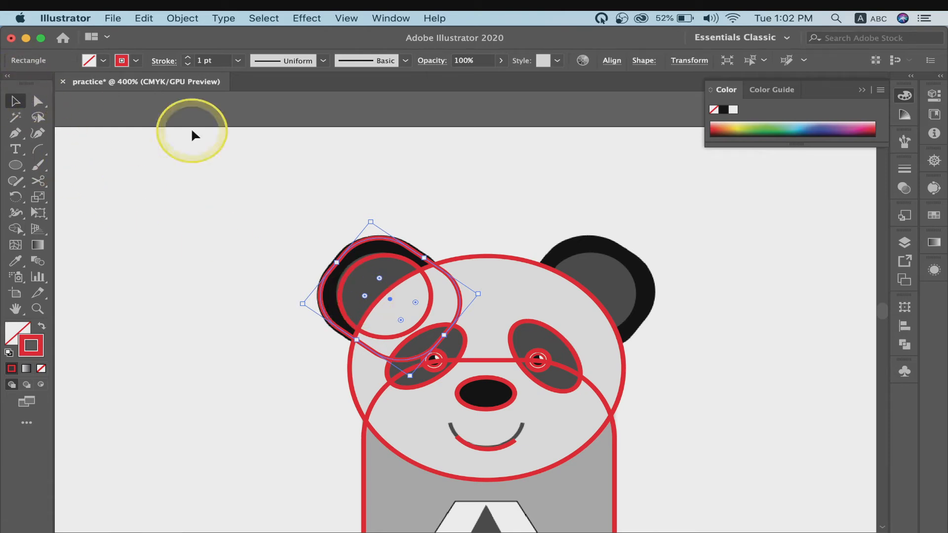
# Nudge the outer ear rectangle into alignment with the left ear's black outer edge
pyautogui.press('Up')
pyautogui.press('Left')
pyautogui.press('Down')
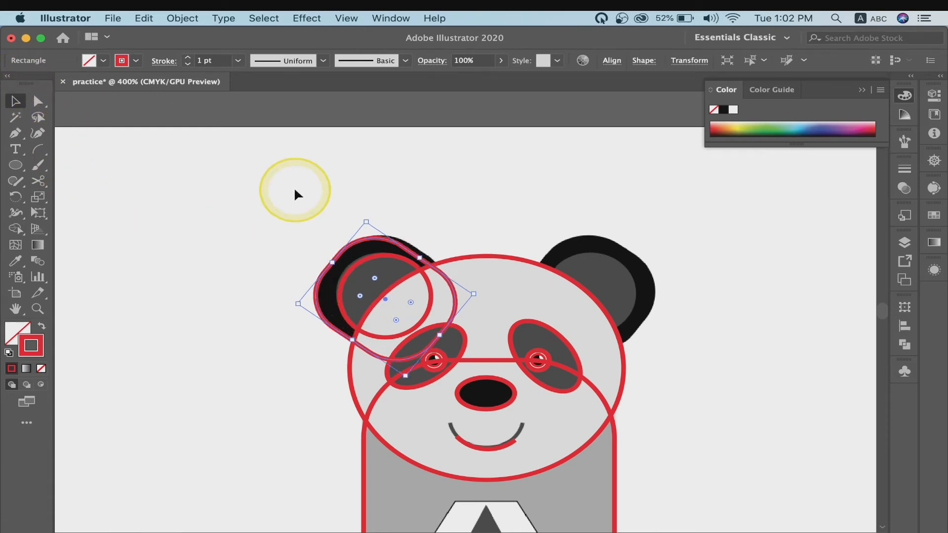
pyautogui.press('Right')
pyautogui.press('Up')
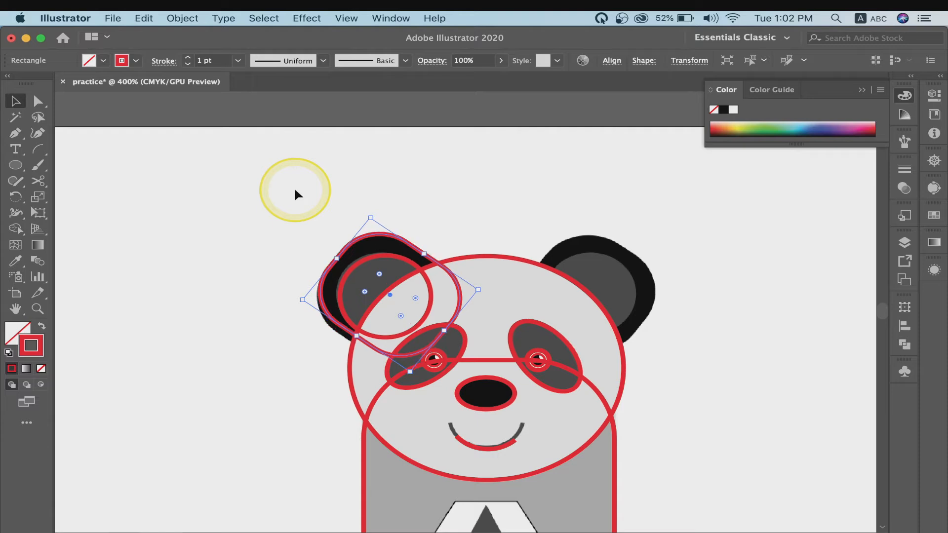
pyautogui.click(271, 262)
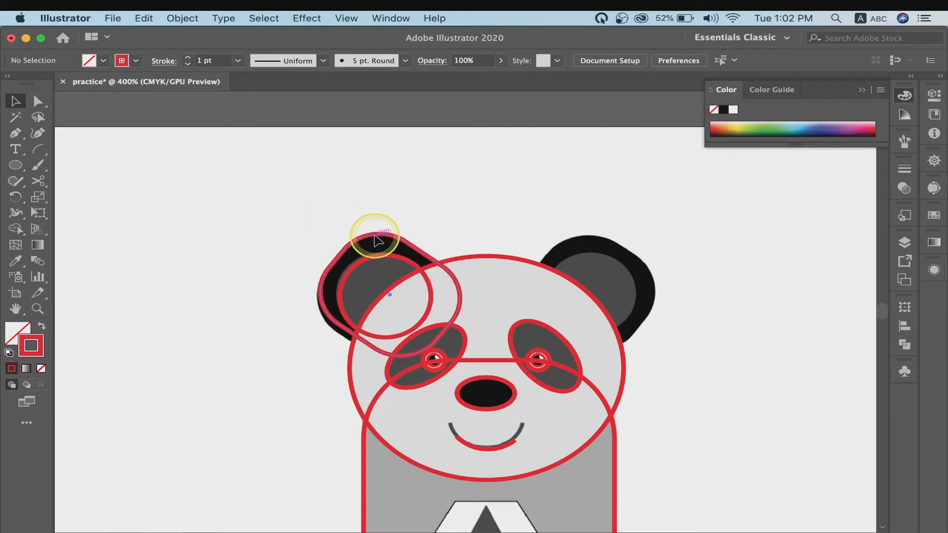
pyautogui.moveTo(372, 237); pyautogui.dragTo(372, 240)
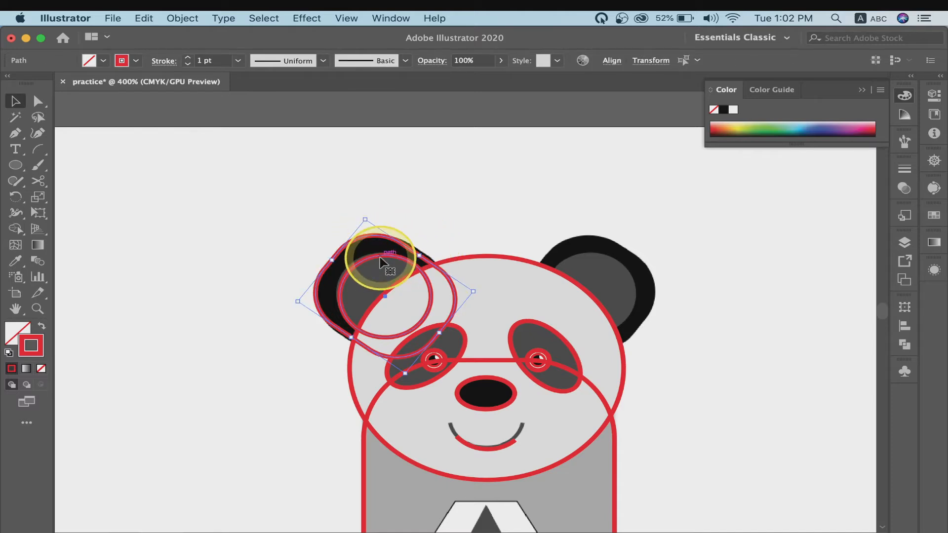
# Duplicate both left ear shapes onto the panda's right ear and rotate the copy clockwise to match its tilt
pyautogui.moveTo(381, 262); pyautogui.dragTo(569, 260)
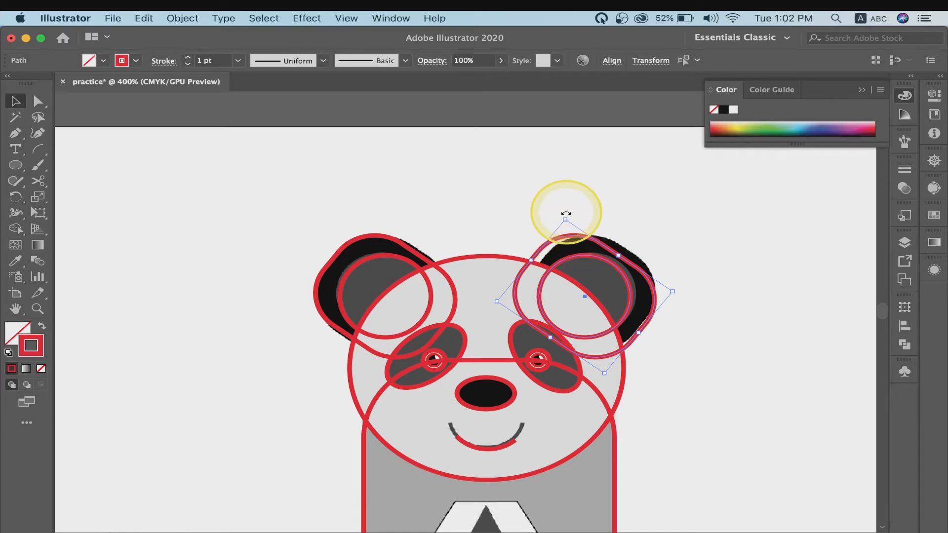
pyautogui.moveTo(566, 212); pyautogui.dragTo(683, 261)
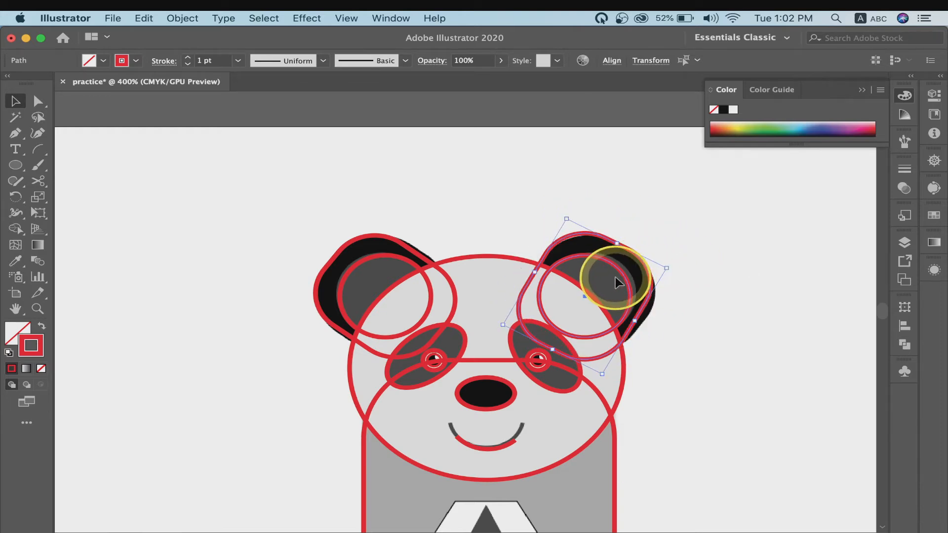
pyautogui.moveTo(617, 282); pyautogui.dragTo(627, 280)
# Draw an upright hexagon with the Polygon tool in the empty area left of the panda's body
pyautogui.scroll(-5, 599, 437)
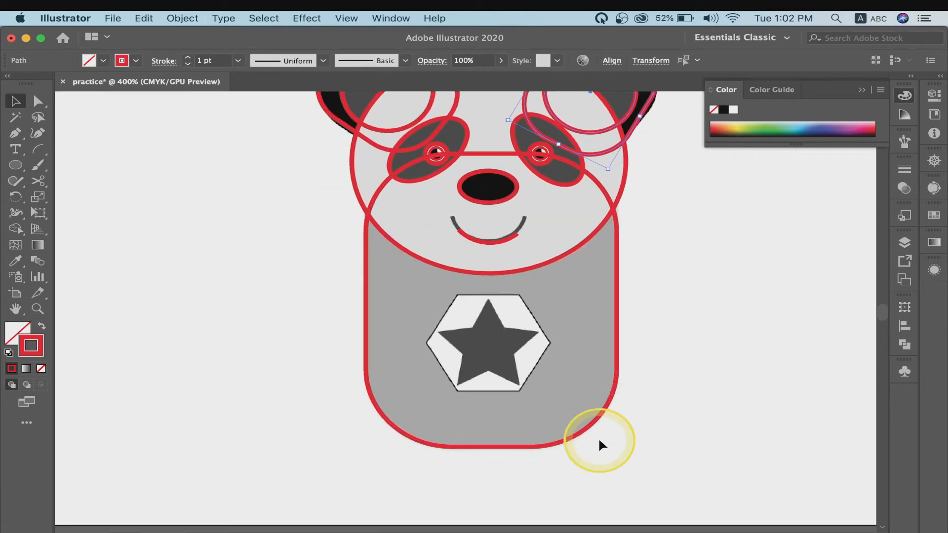
pyautogui.scroll(4, 598, 446)
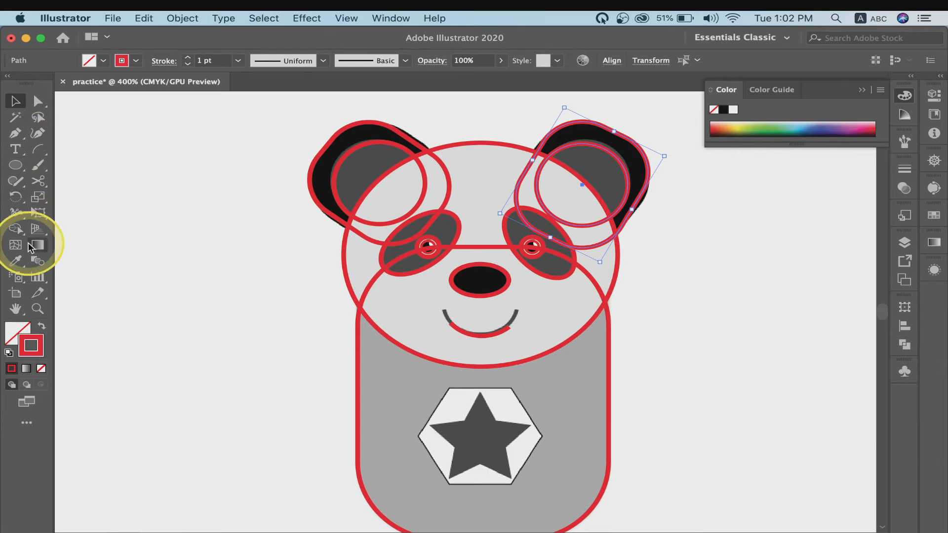
pyautogui.scroll(-2, 173, 313)
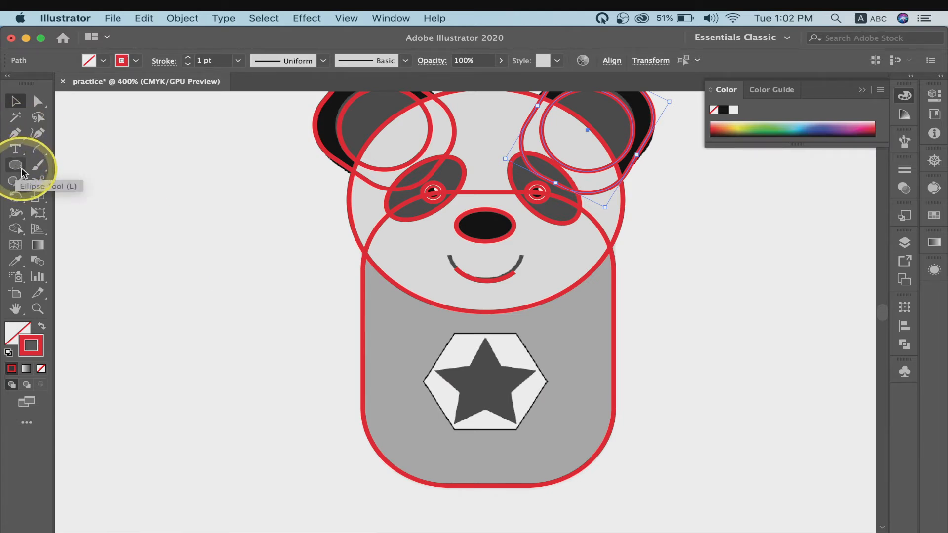
pyautogui.moveTo(22, 171); pyautogui.dragTo(84, 212)
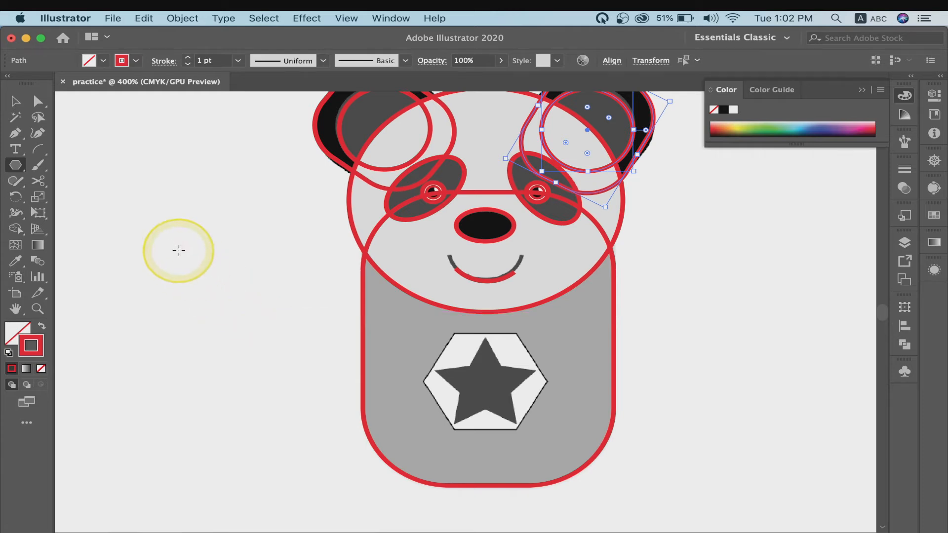
pyautogui.moveTo(177, 249)
pyautogui.mouseDown()
pyautogui.moveTo(291, 345)
pyautogui.moveTo(207, 220)
pyautogui.moveTo(267, 289)
pyautogui.moveTo(222, 194)
pyautogui.moveTo(290, 397)
pyautogui.moveTo(228, 293)
pyautogui.moveTo(226, 282)
pyautogui.moveTo(265, 358)
pyautogui.moveTo(300, 398)
pyautogui.mouseUp()
pyautogui.click(15, 101)
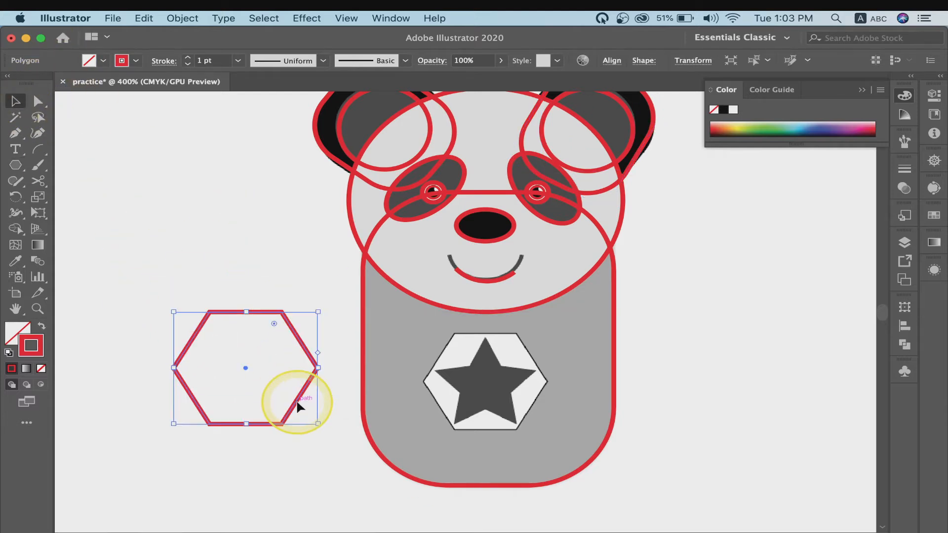
pyautogui.click(215, 221)
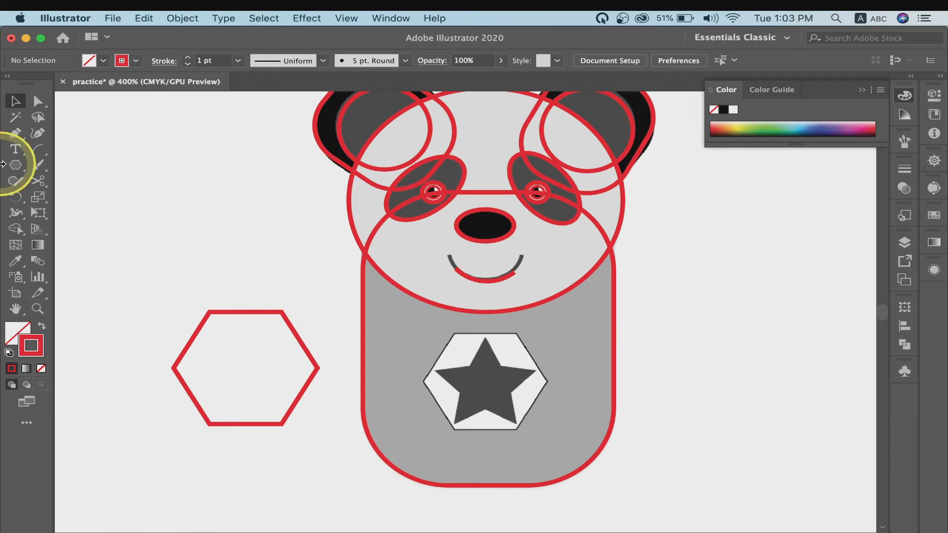
# Draw an upright five-pointed star from the hexagon's centre, reaching up to its upper edge
pyautogui.moveTo(17, 165); pyautogui.dragTo(70, 229)
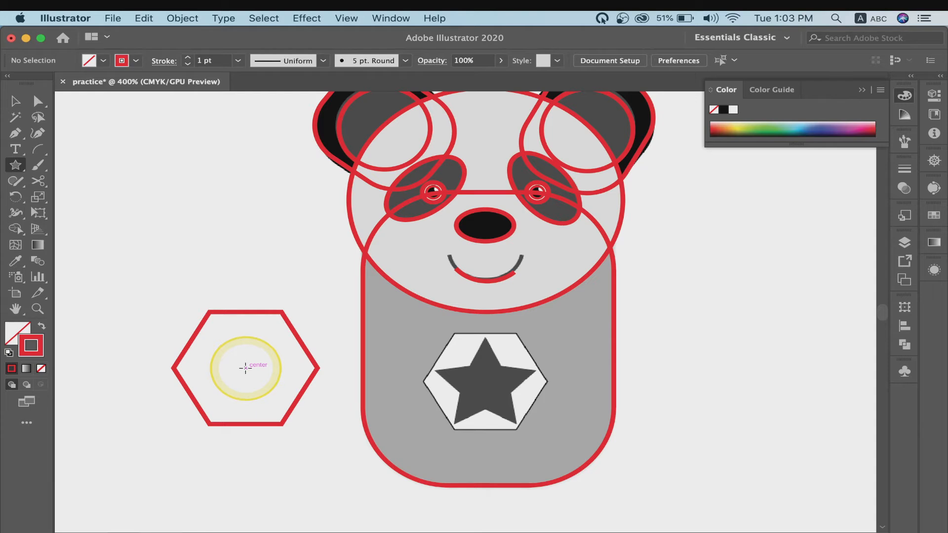
pyautogui.moveTo(246, 368); pyautogui.dragTo(245, 313)
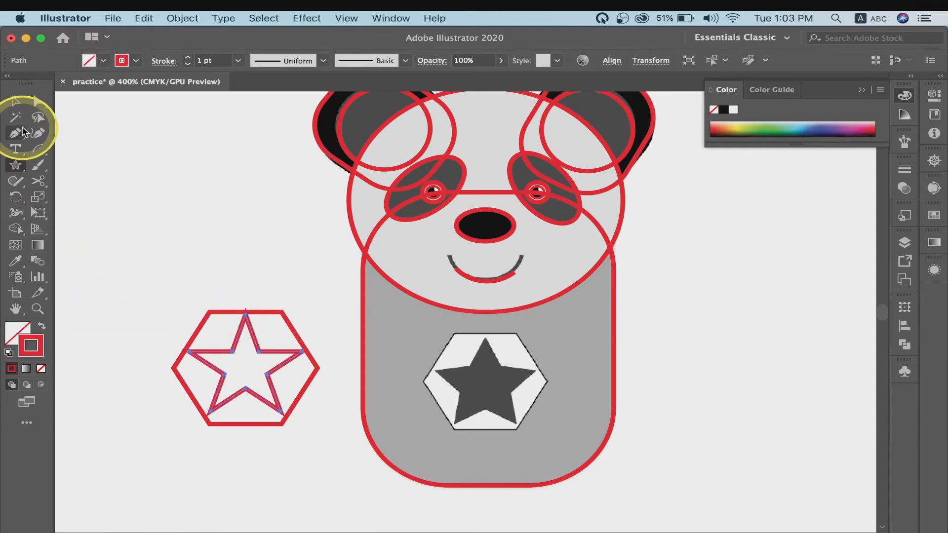
pyautogui.click(15, 104)
pyautogui.click(242, 256)
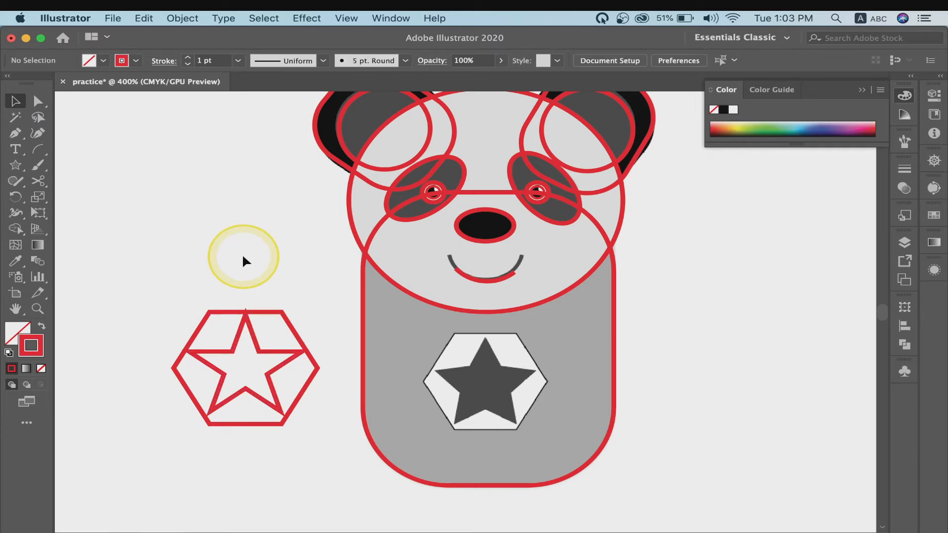
pyautogui.click(277, 353)
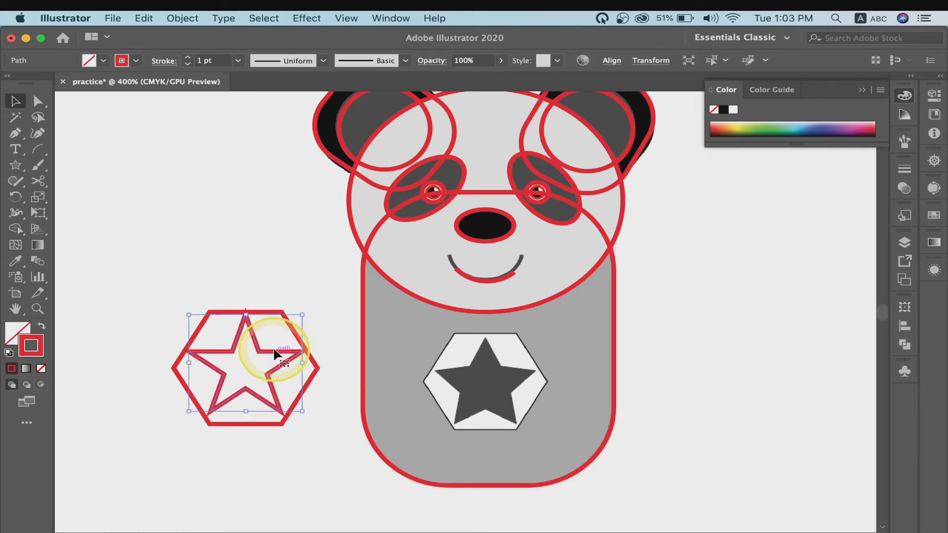
pyautogui.click(201, 242)
# Create a 14-sided polygon with a 0.2139 in radius near the artboard's upper-left corner
pyautogui.hscroll(-3, 201, 242)
pyautogui.hscroll(-3, 203, 246)
pyautogui.scroll(2, 202, 247)
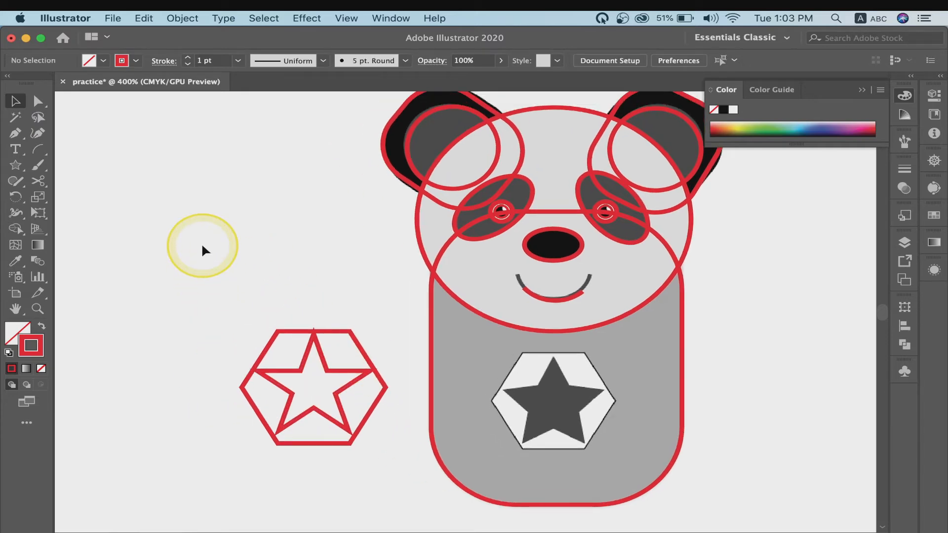
pyautogui.moveTo(16, 165); pyautogui.dragTo(93, 219)
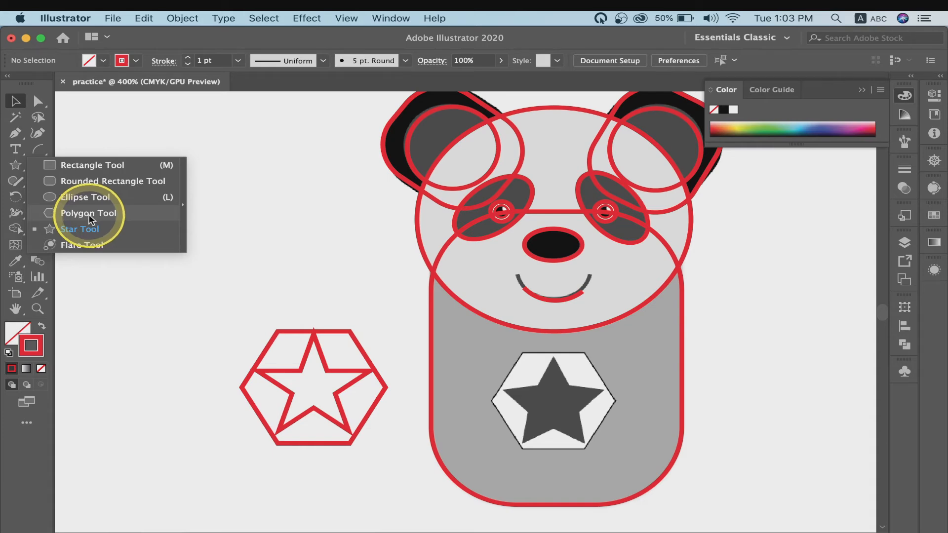
pyautogui.click(113, 217)
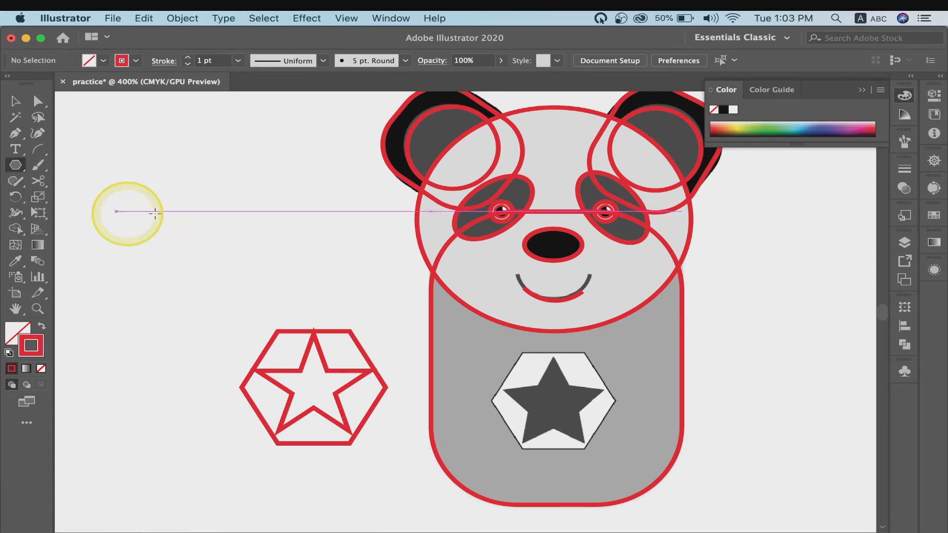
pyautogui.hscroll(-10, 360, 239)
pyautogui.scroll(4, 360, 239)
pyautogui.hscroll(-3, 360, 240)
pyautogui.scroll(2, 359, 240)
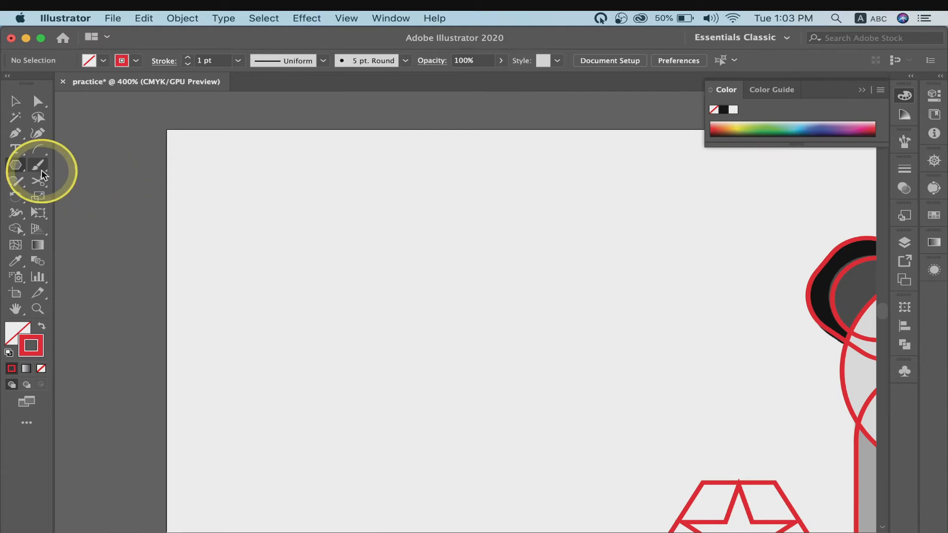
pyautogui.click(294, 203)
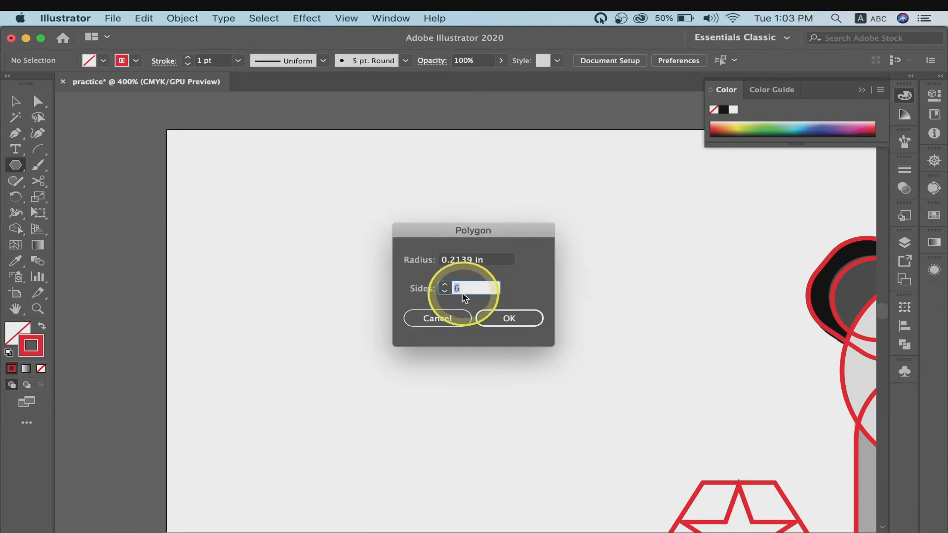
pyautogui.click(444, 285)
pyautogui.click(444, 285)
pyautogui.click(444, 285)
pyautogui.click(444, 284)
pyautogui.click(444, 284)
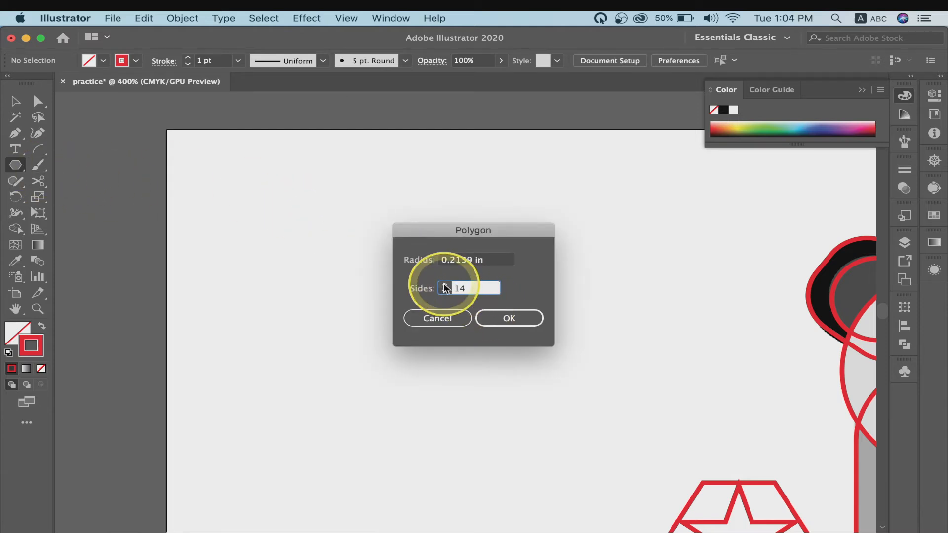
pyautogui.click(516, 315)
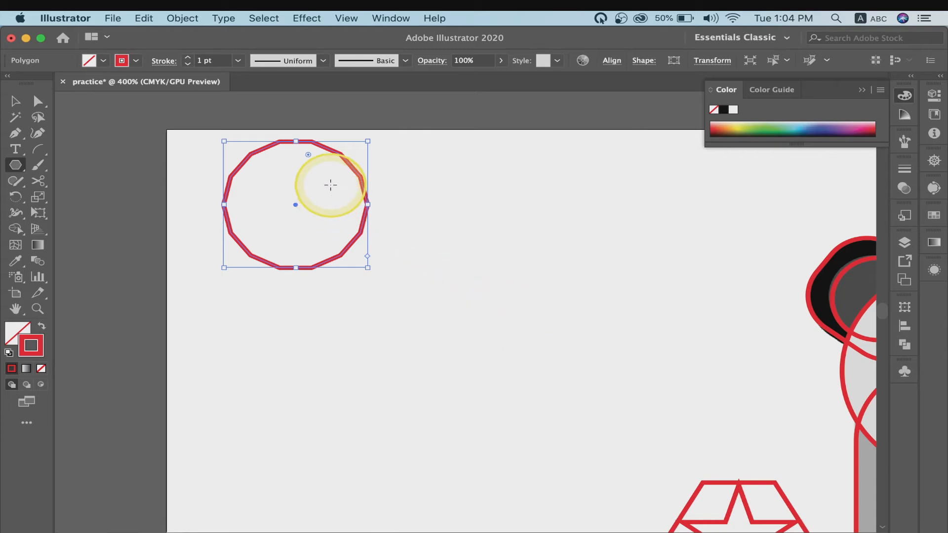
# Create a seven-sided polygon with a 0.2139 in radius below the 14-sided one
pyautogui.click(405, 363)
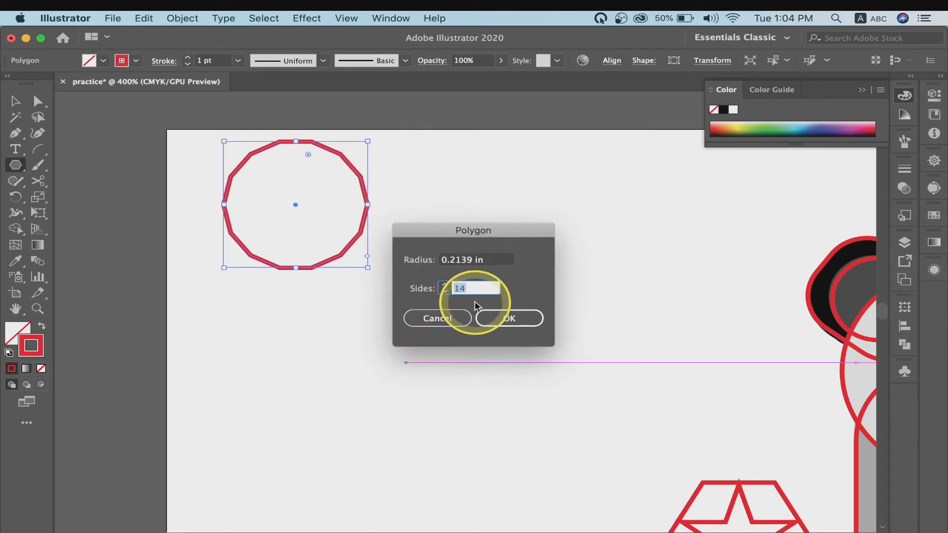
pyautogui.write('7')
pyautogui.click(509, 317)
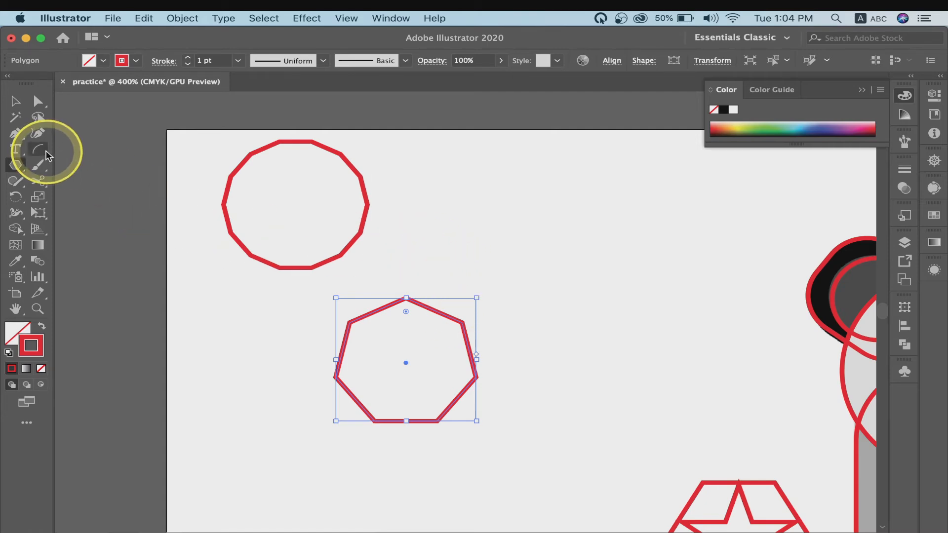
# Start drawing another polygon freehand beside the 14-sided one and reduce its side count down to a triangle
pyautogui.moveTo(21, 165); pyautogui.dragTo(85, 215)
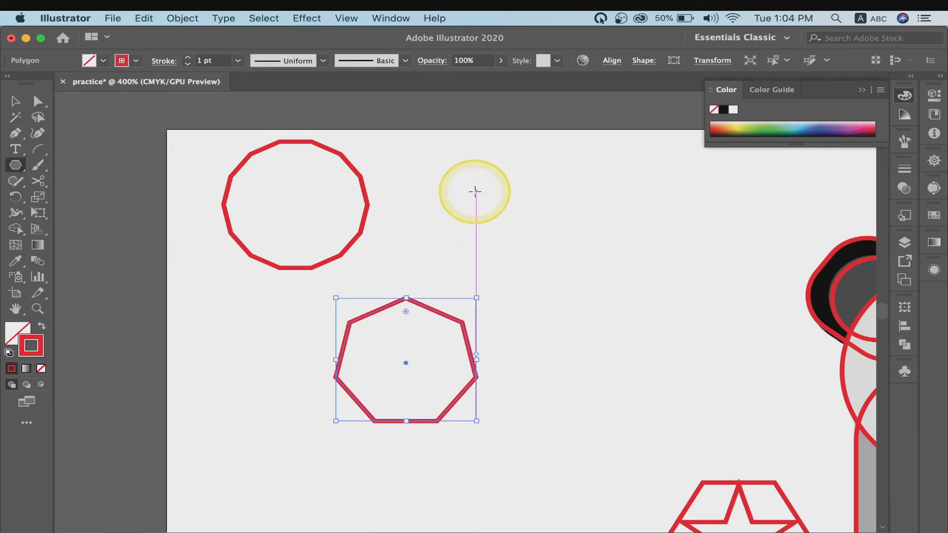
pyautogui.moveTo(497, 210); pyautogui.dragTo(496, 149)
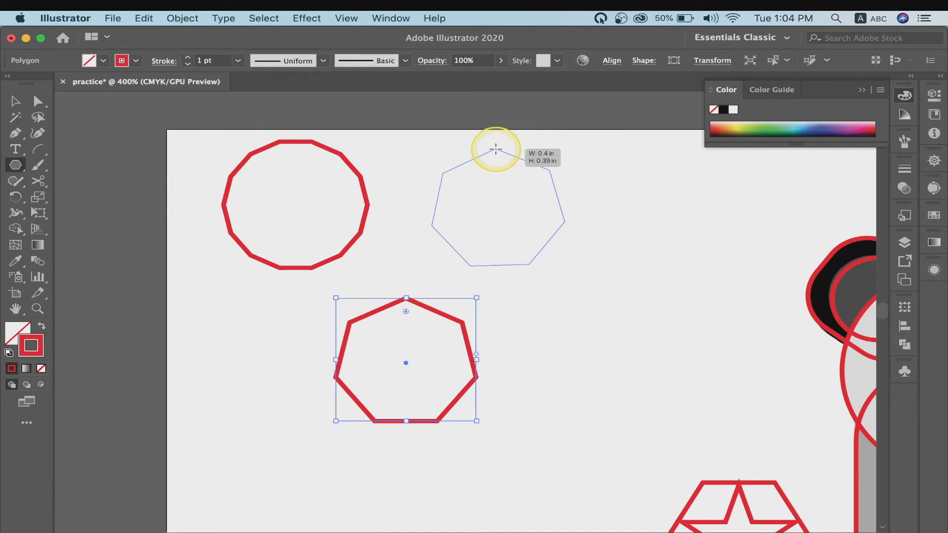
pyautogui.press('Up')
pyautogui.press('Up')
pyautogui.moveTo(496, 149); pyautogui.dragTo(495, 149)
pyautogui.press('Down')
pyautogui.press('Down')
pyautogui.press('Down')
pyautogui.press('Down')
pyautogui.press('Down')
pyautogui.press('Down')
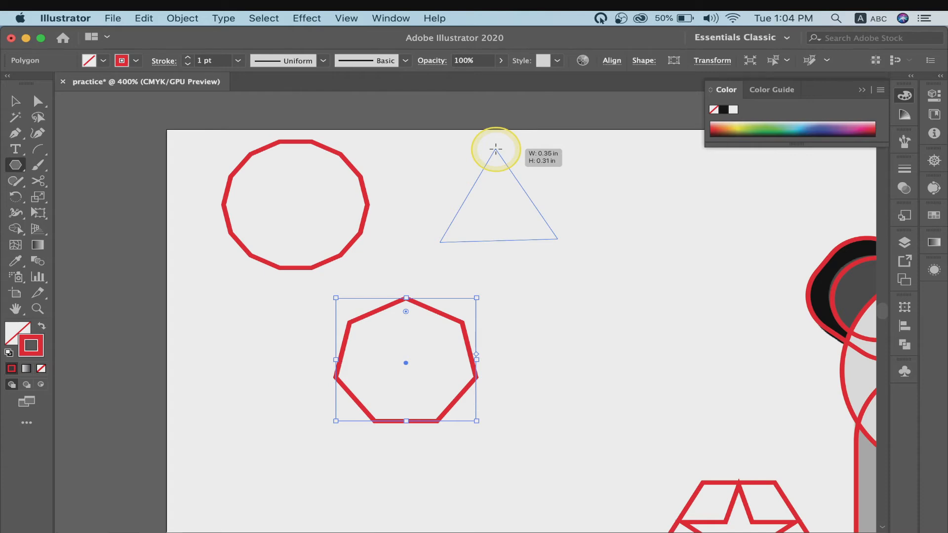
# Raise the side count of the polygon being drawn until it is nearly round, finishing it about 0.4 in wide
pyautogui.press('shift')
pyautogui.press('Up')
pyautogui.press('Up')
pyautogui.press('Up')
pyautogui.press('Up')
pyautogui.press('Up')
pyautogui.press('Up')
pyautogui.press('Up')
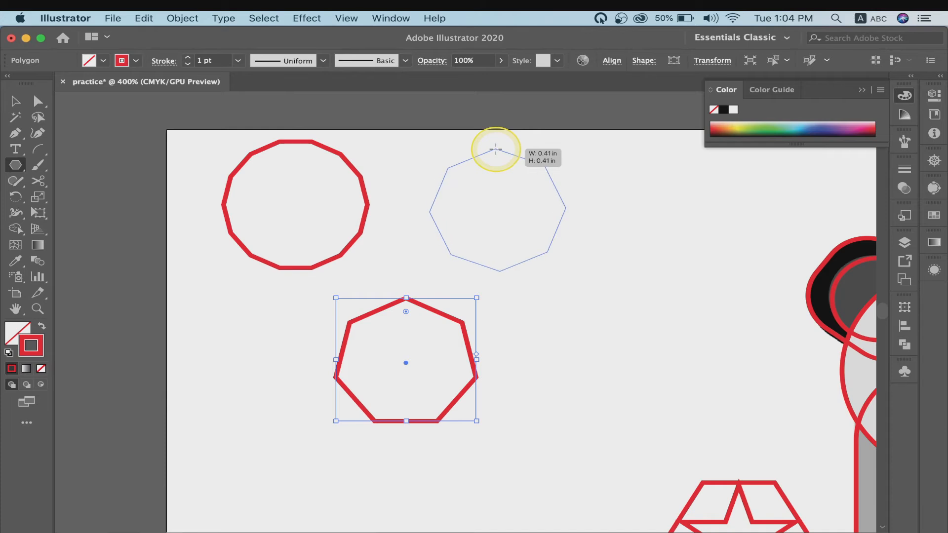
pyautogui.press('Up')
pyautogui.press('Up')
pyautogui.press('Up')
pyautogui.press('Up')
pyautogui.press('Up')
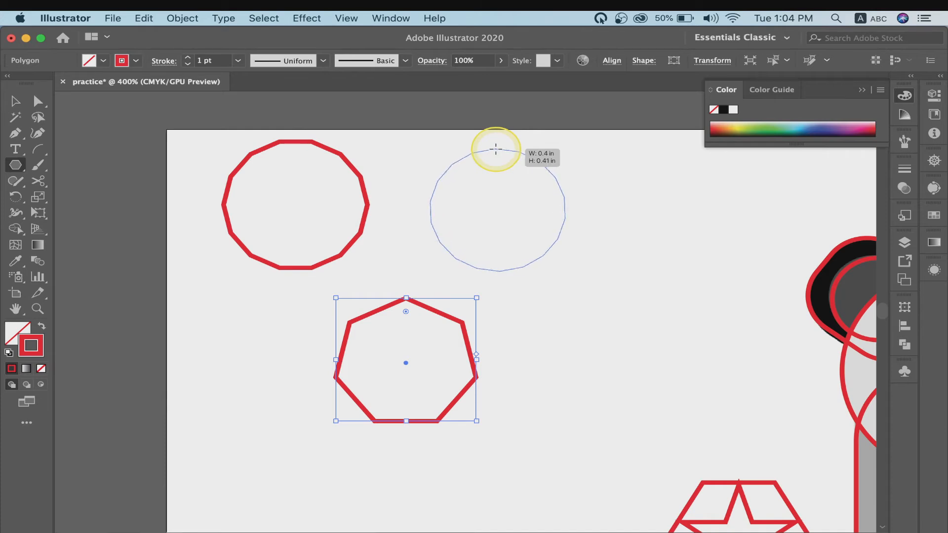
pyautogui.press('Up')
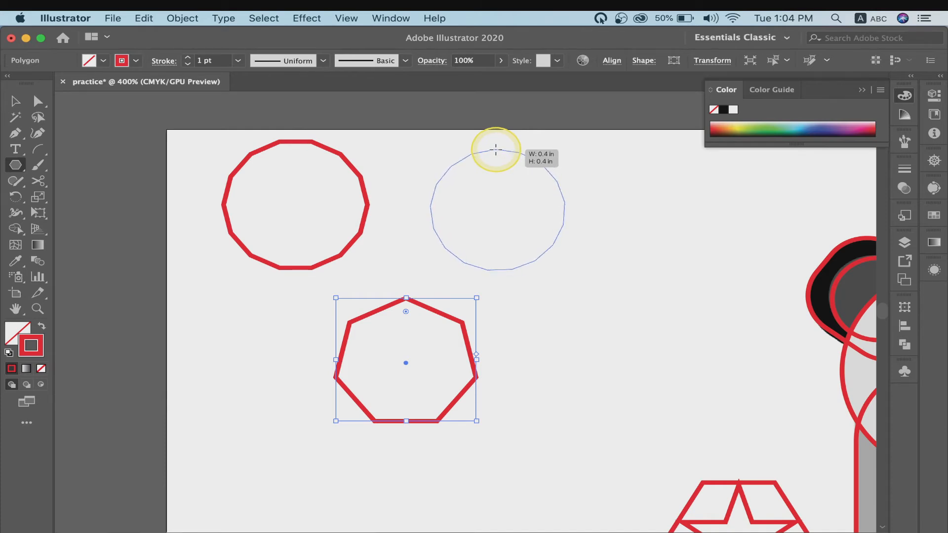
pyautogui.moveTo(496, 150); pyautogui.dragTo(496, 149)
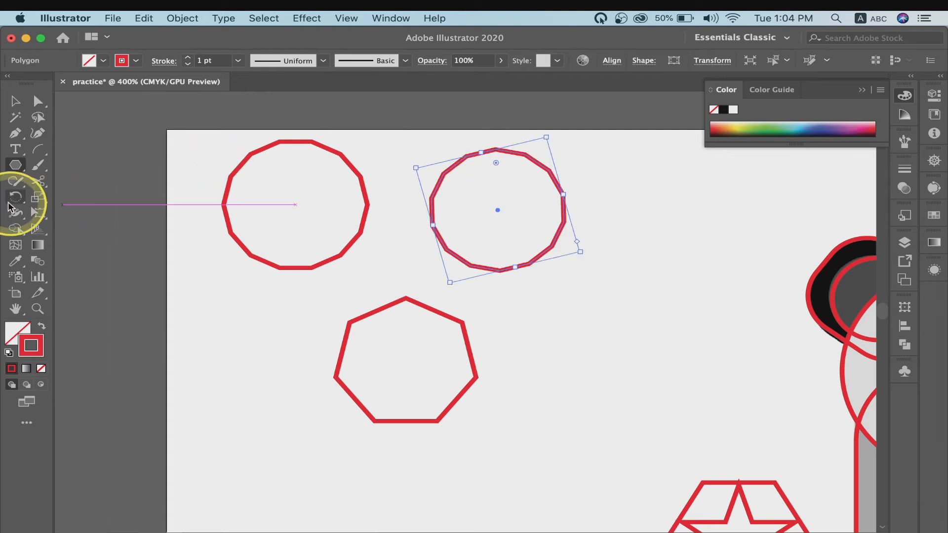
# Draw a slightly tilted star at the artboard's left edge, varying its number of points and ending with five
pyautogui.moveTo(16, 165); pyautogui.dragTo(91, 237)
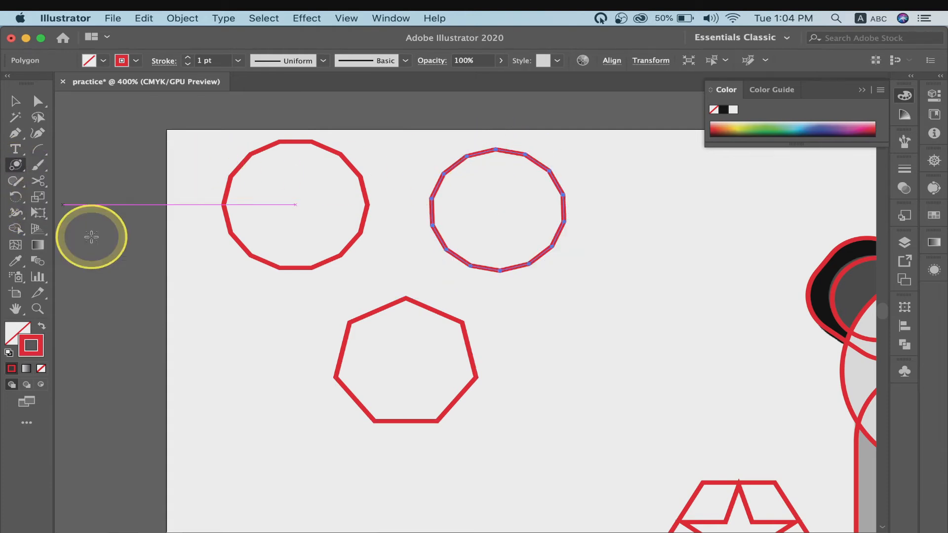
pyautogui.moveTo(15, 165); pyautogui.dragTo(89, 229)
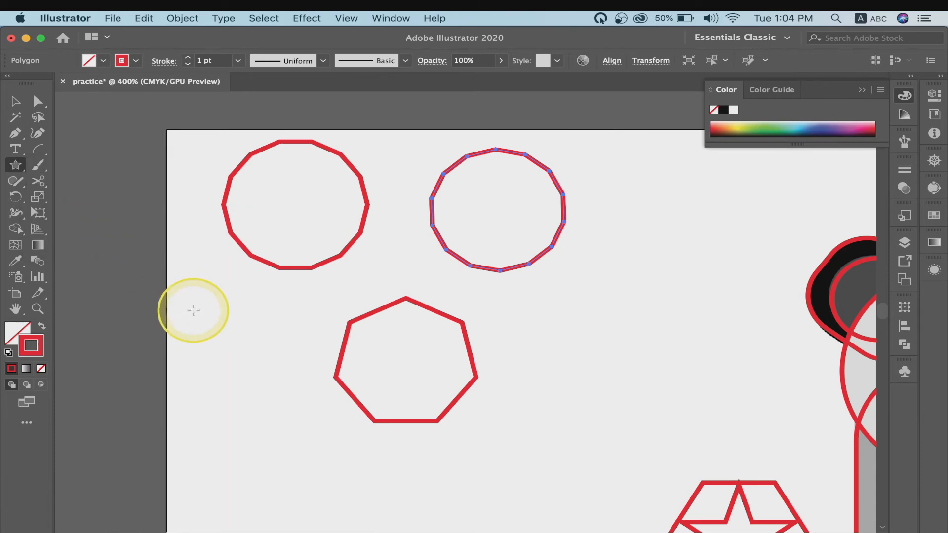
pyautogui.moveTo(179, 310); pyautogui.dragTo(238, 373)
pyautogui.press('Up')
pyautogui.press('Up')
pyautogui.press('Up')
pyautogui.press('Up')
pyautogui.press('Up')
pyautogui.press('Up')
pyautogui.press('Up')
pyautogui.press('Up')
pyautogui.press('Up')
pyautogui.press('Down')
pyautogui.press('Down')
pyautogui.press('Down')
pyautogui.press('Down')
pyautogui.press('Down')
pyautogui.press('Down')
pyautogui.press('Down')
pyautogui.press('Down')
pyautogui.press('Down')
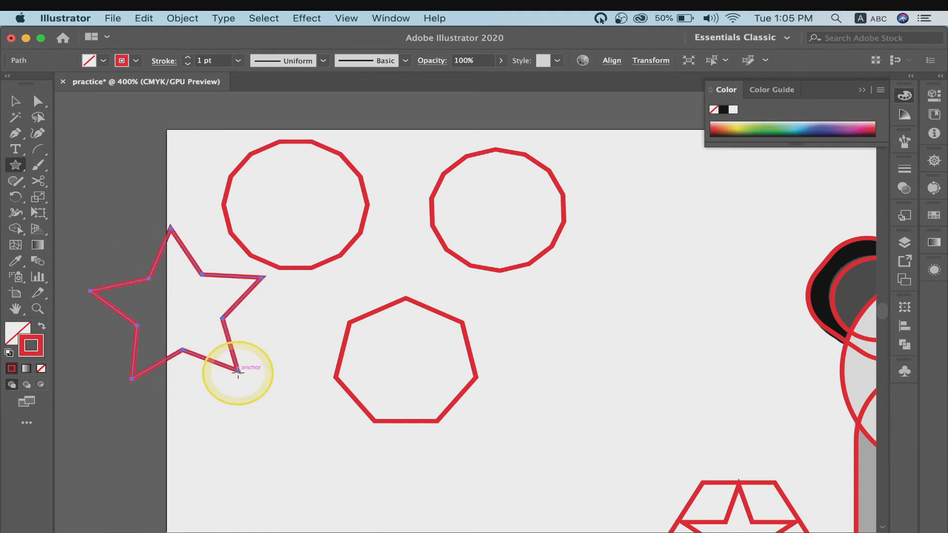
# Delete the practice polygons and star from the artboard's upper-left area, keeping the hexagon with its inner star
pyautogui.click(22, 104)
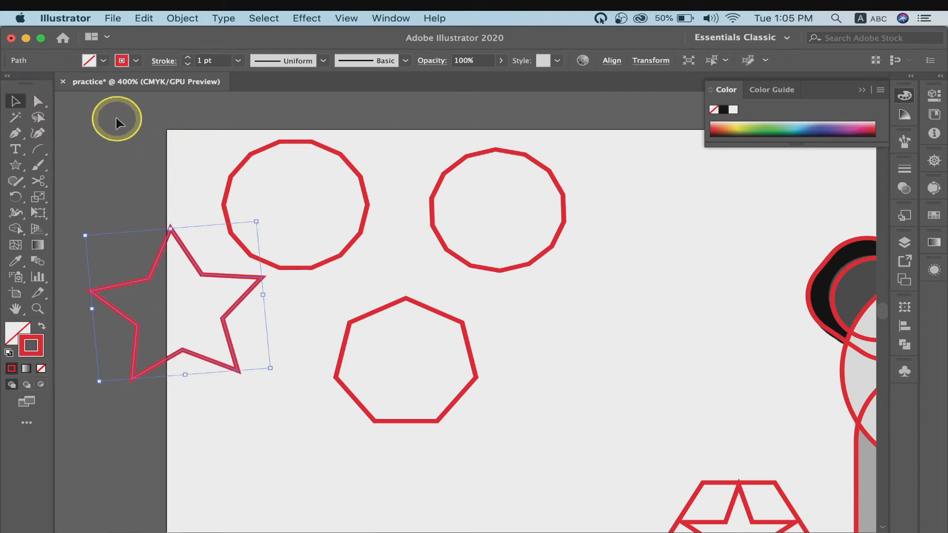
pyautogui.press('super+a')
pyautogui.press('Delete')
# Move the hexagon and its inner star together onto the star emblem on the panda's body
pyautogui.scroll(-5, 495, 403)
pyautogui.hscroll(8, 496, 404)
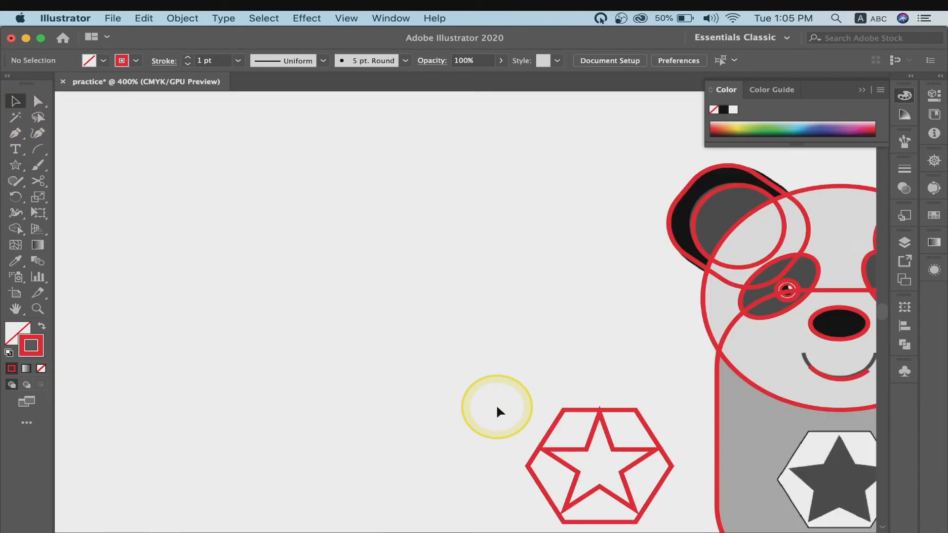
pyautogui.scroll(-1, 496, 404)
pyautogui.hscroll(2, 496, 403)
pyautogui.moveTo(313, 221); pyautogui.dragTo(431, 405)
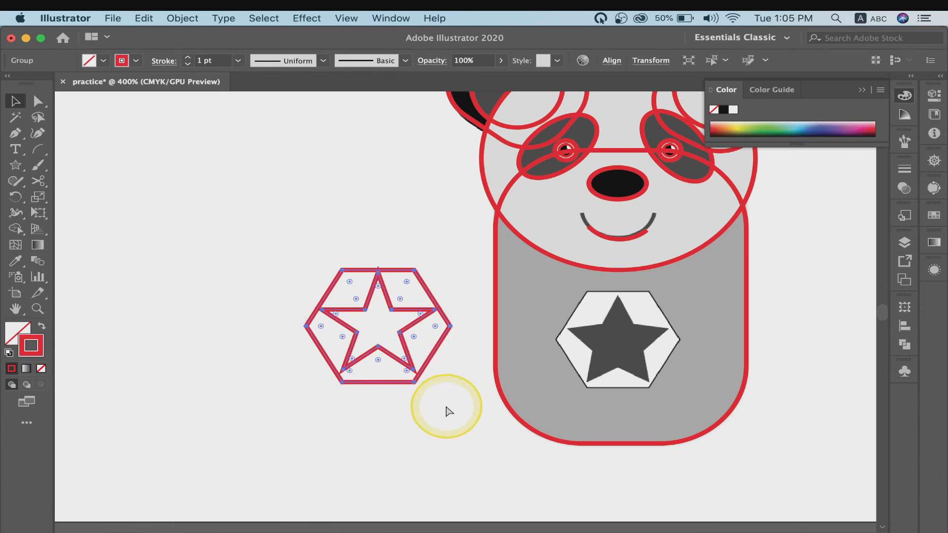
pyautogui.moveTo(404, 331); pyautogui.dragTo(635, 356)
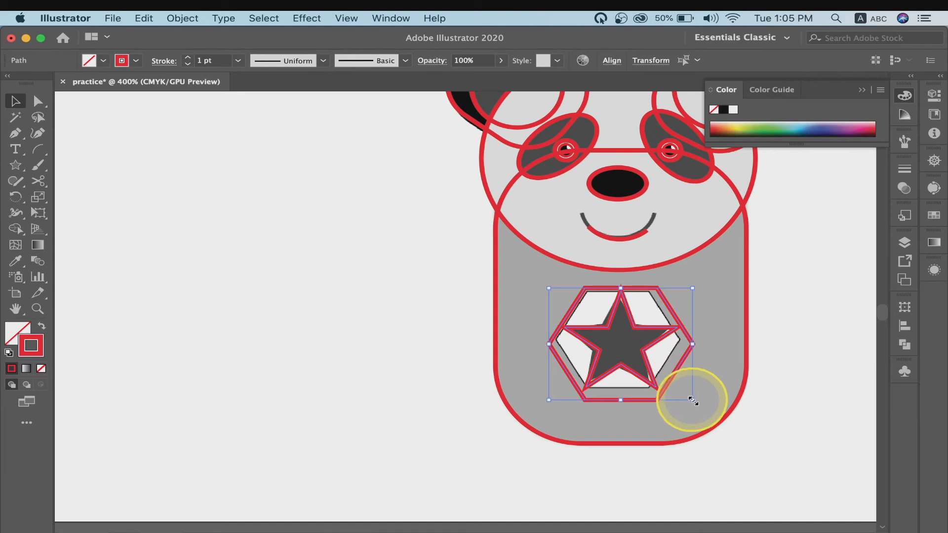
# Scale the hexagon and its inner star down together and nudge them to fit the emblem on the panda's body
pyautogui.moveTo(694, 400); pyautogui.dragTo(677, 388)
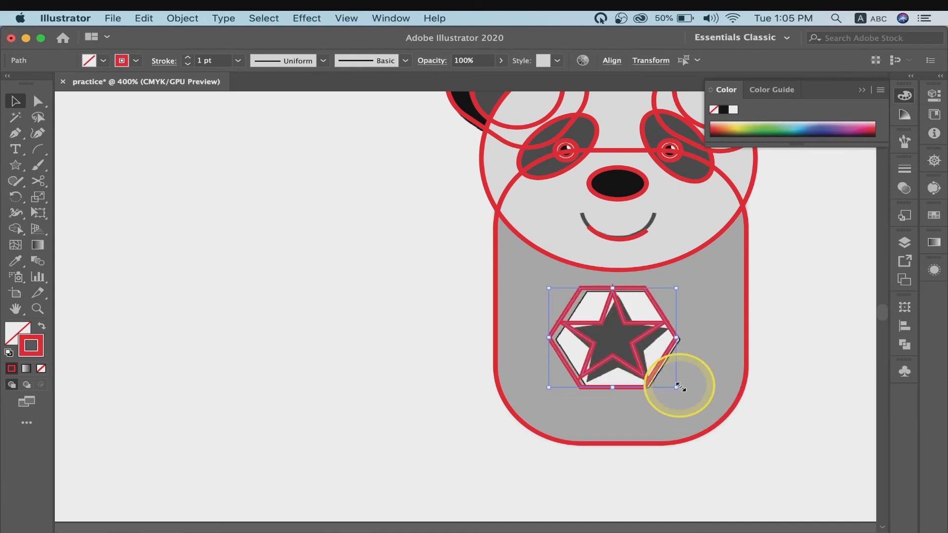
pyautogui.press('Right')
pyautogui.press('Down')
pyautogui.press('Up')
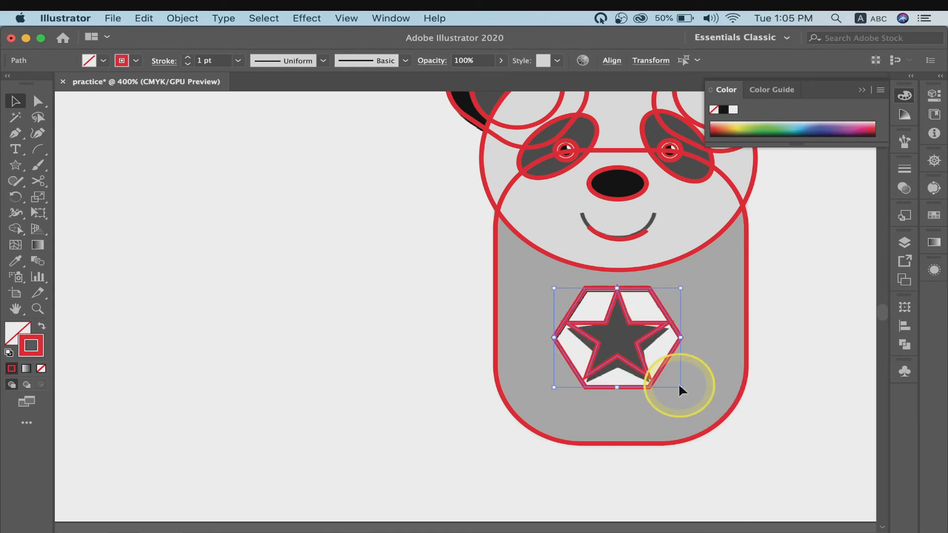
pyautogui.click(403, 255)
# Unlock all objects and move the panda reference image to the empty area left of the red outlines
pyautogui.press('super+minus')
pyautogui.press('super+minus')
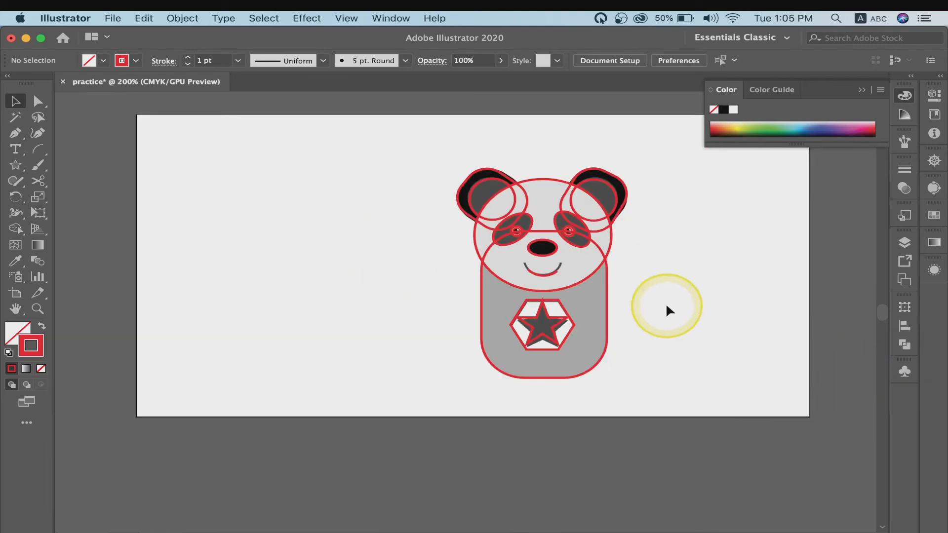
pyautogui.click(181, 18)
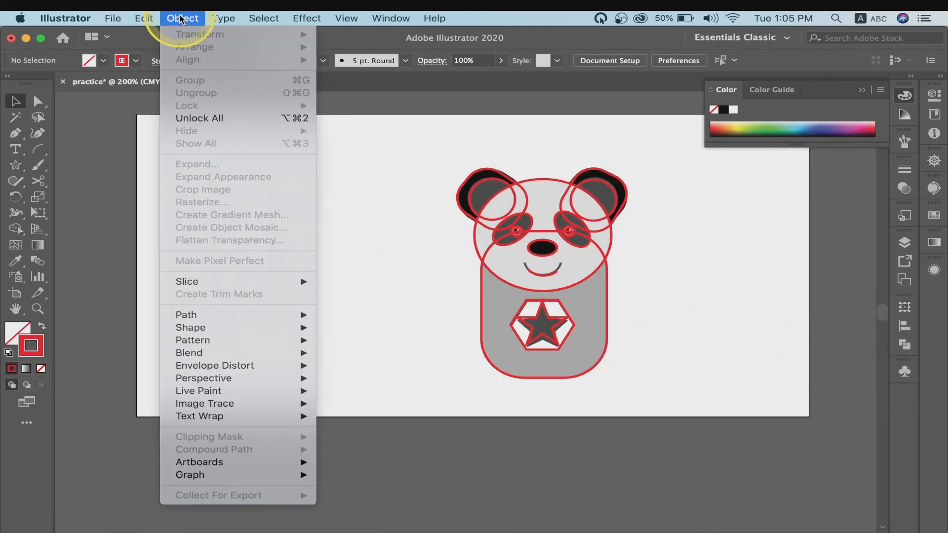
pyautogui.click(213, 118)
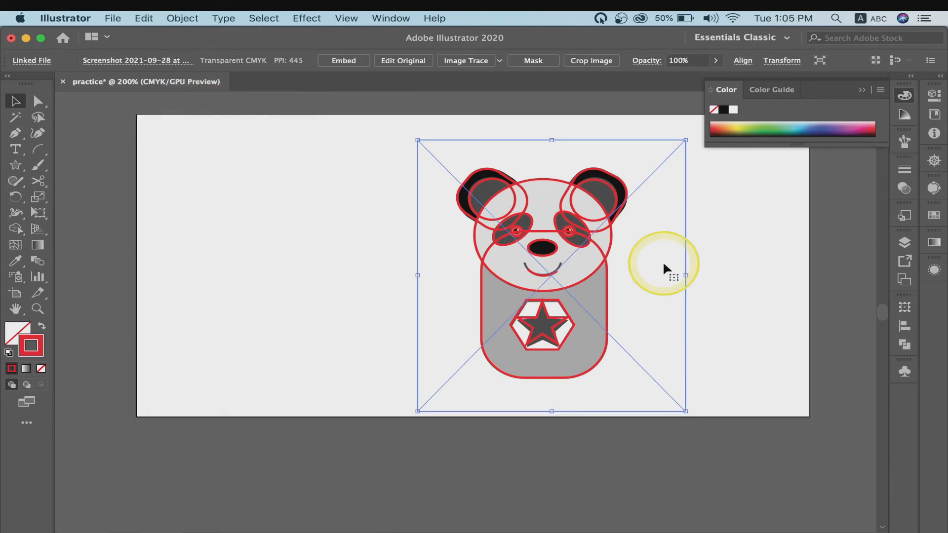
pyautogui.moveTo(667, 269); pyautogui.dragTo(391, 260)
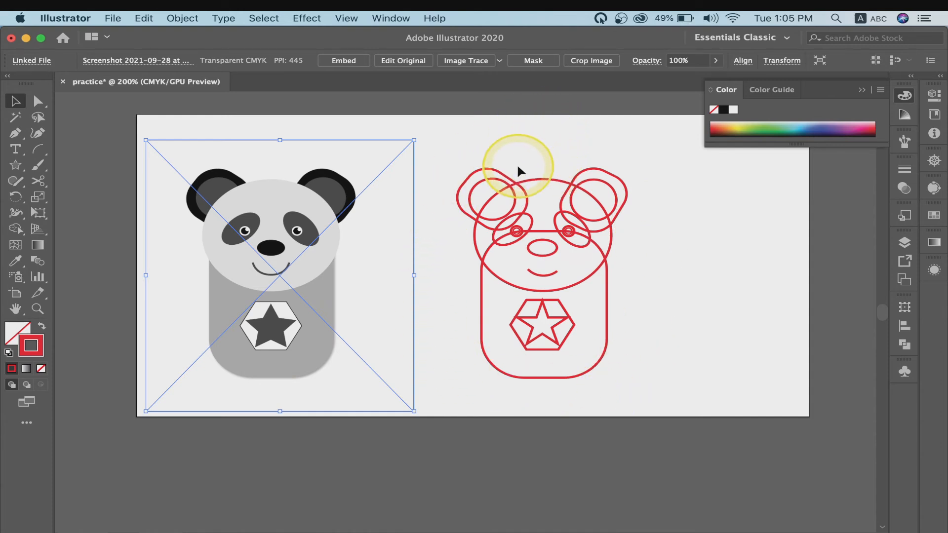
pyautogui.click(513, 178)
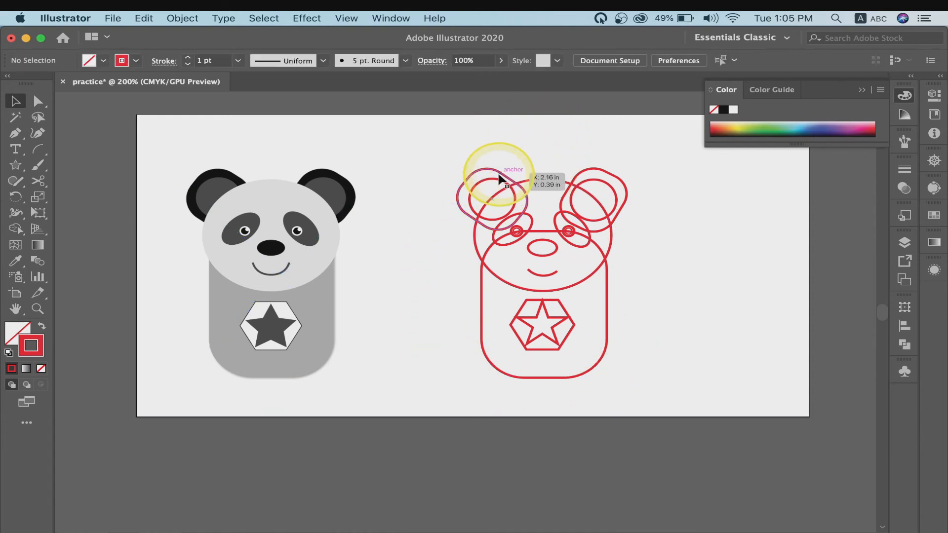
# Apply the reference body's grey to the traced body rectangle with the Eyedropper and send it to the back
pyautogui.click(479, 322)
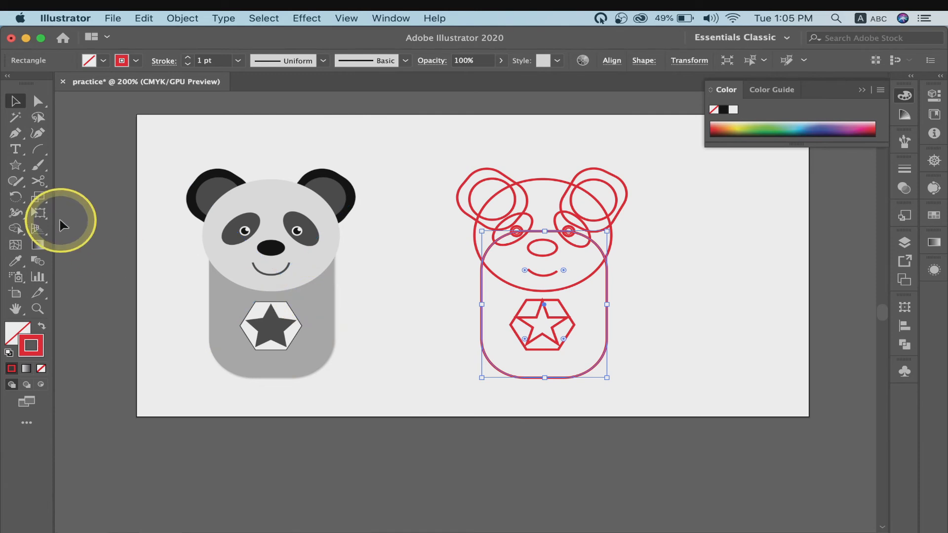
pyautogui.click(17, 261)
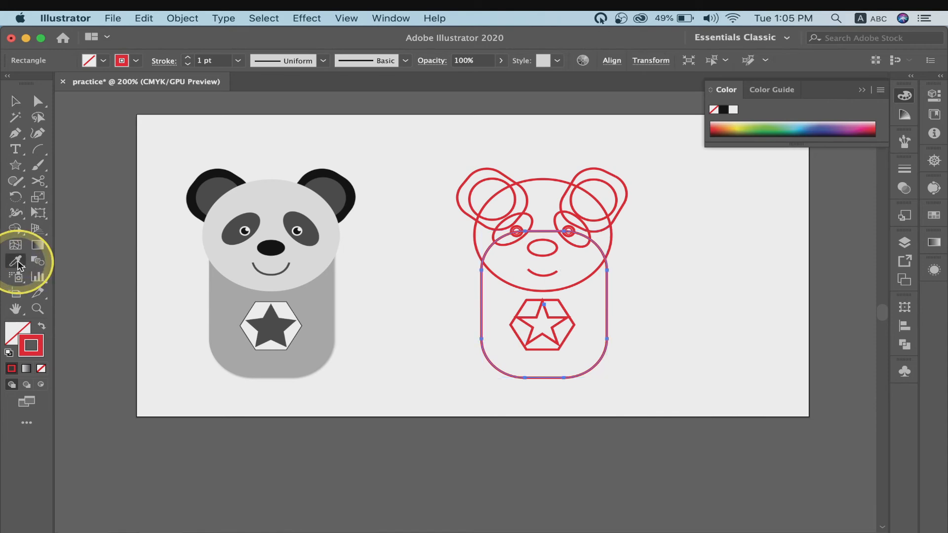
pyautogui.click(333, 282)
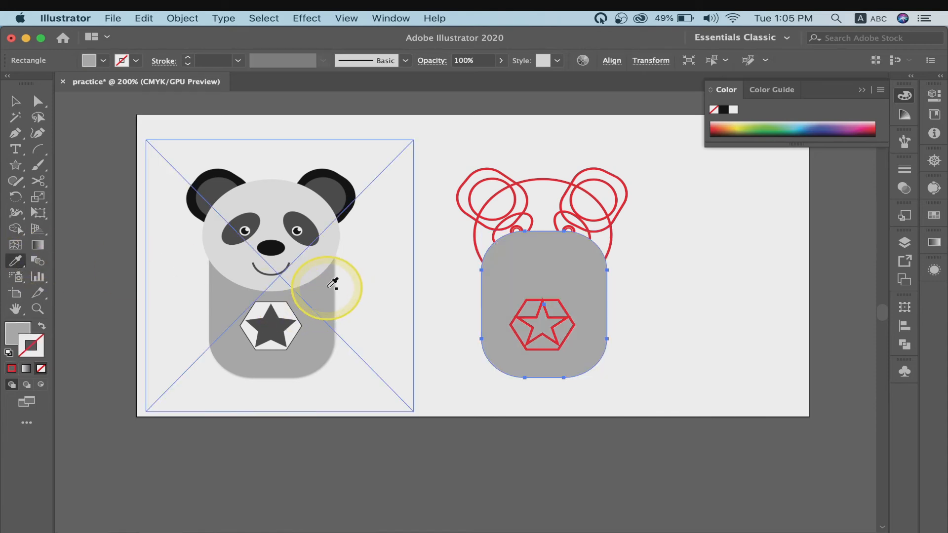
pyautogui.press('v')
pyautogui.click(501, 277)
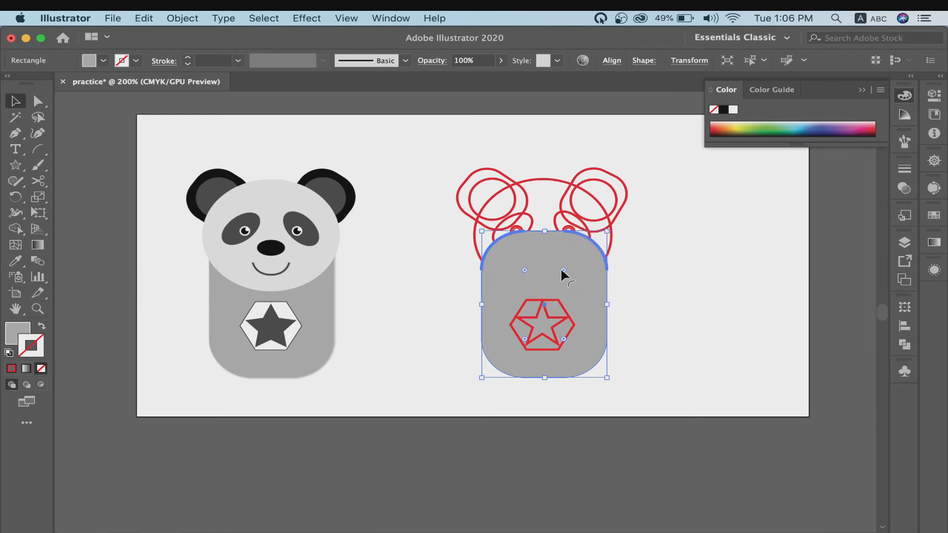
pyautogui.rightClick(545, 271)
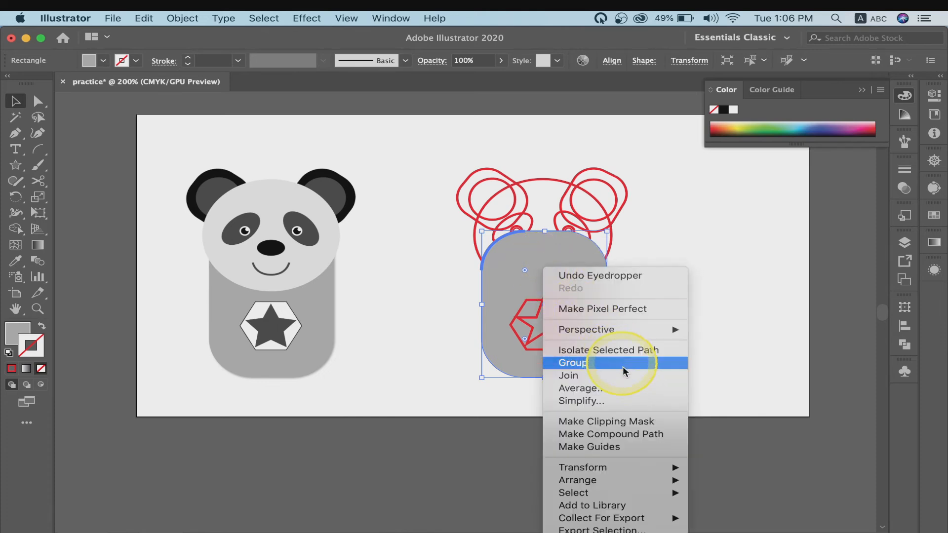
pyautogui.moveTo(664, 481)
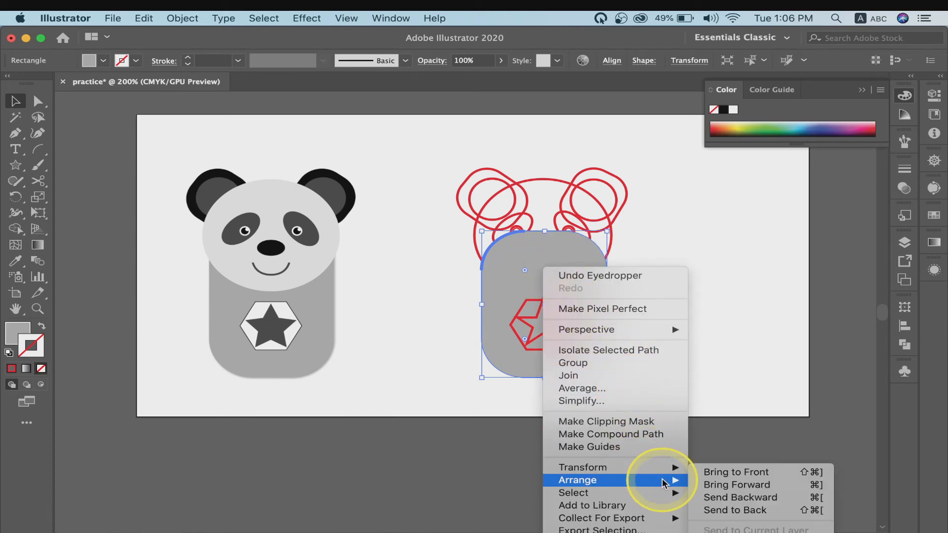
pyautogui.click(744, 511)
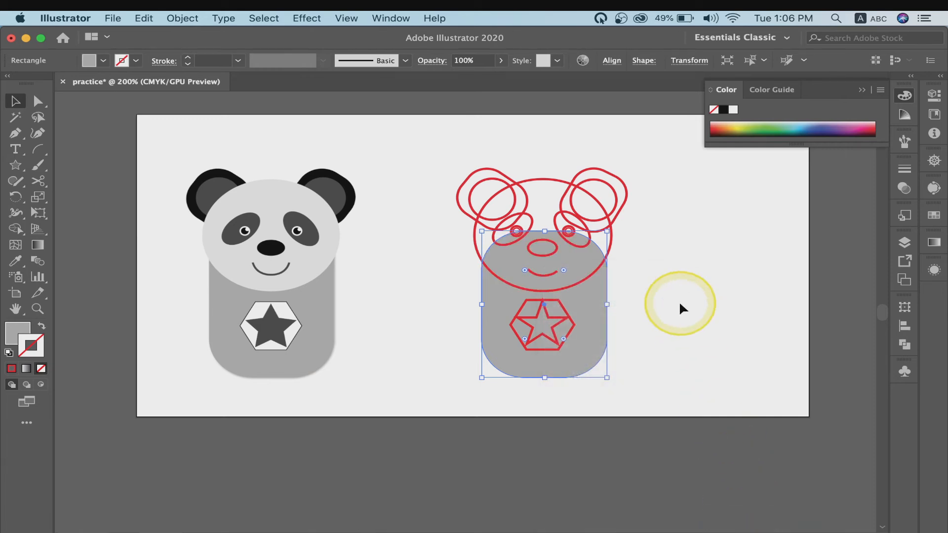
# Give the emblem's hexagon a white fill and a black stroke
pyautogui.click(537, 306)
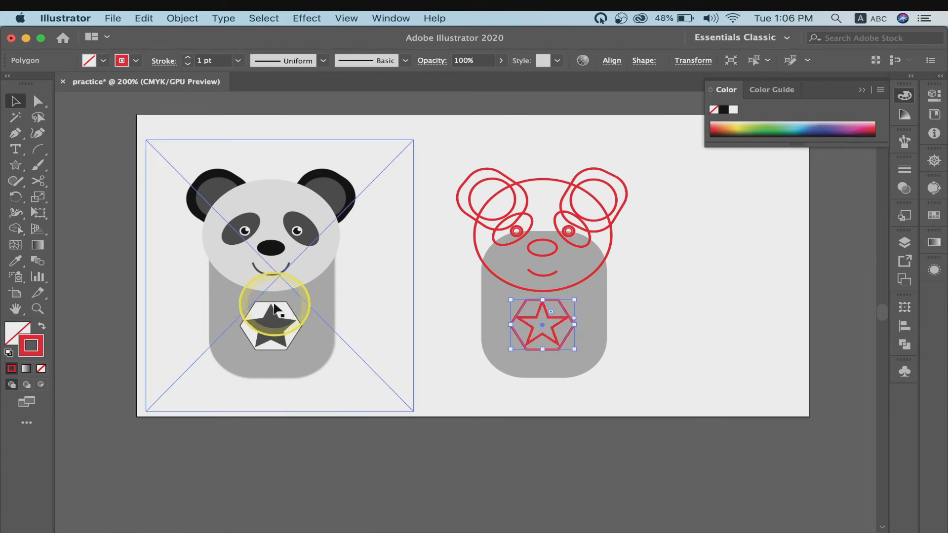
pyautogui.click(103, 60)
pyautogui.click(31, 83)
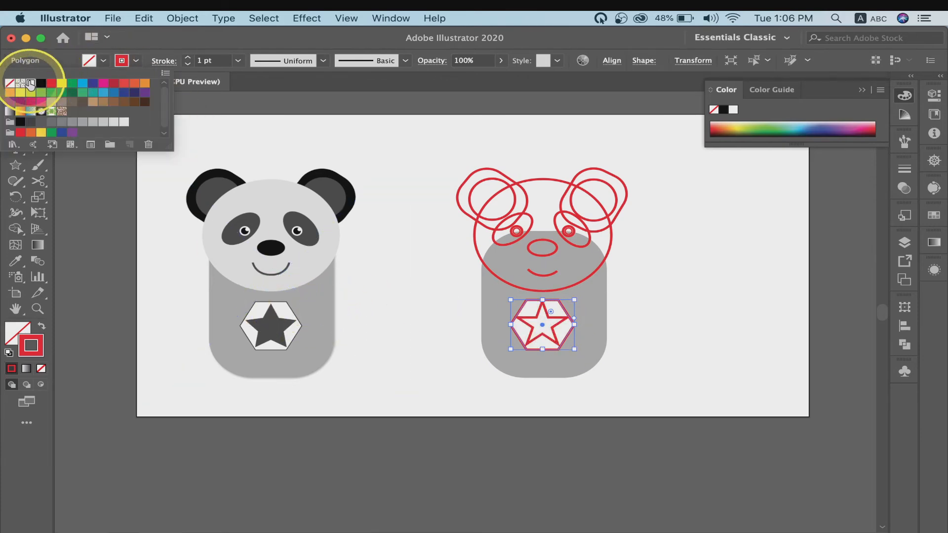
pyautogui.click(134, 61)
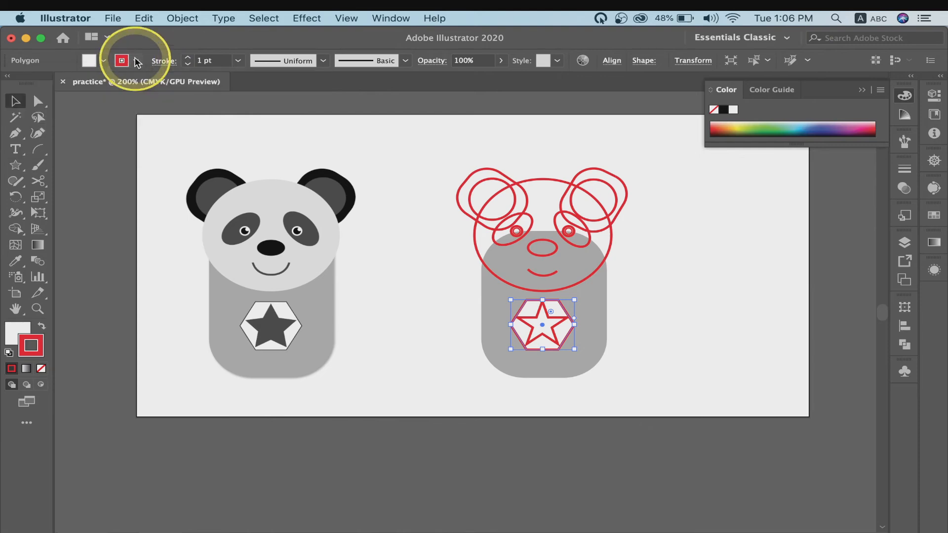
pyautogui.click(133, 60)
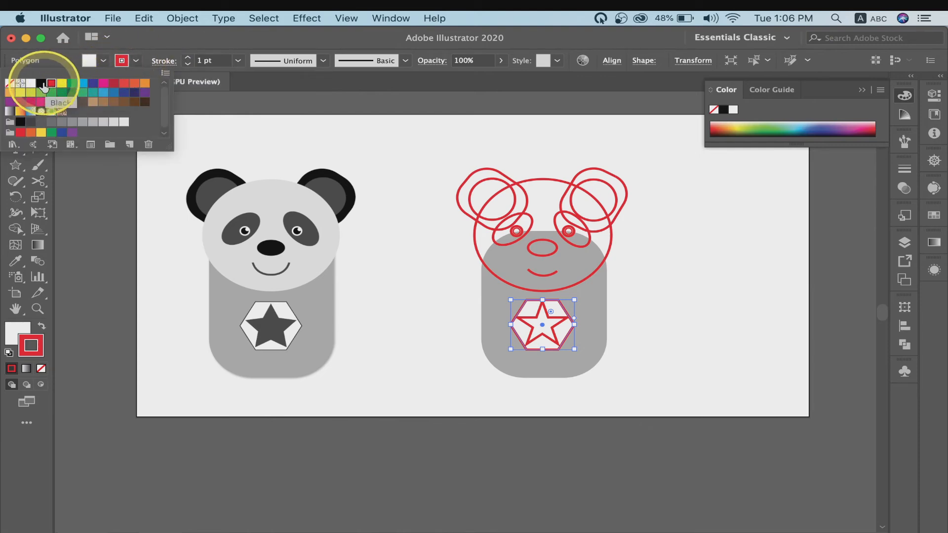
pyautogui.click(41, 83)
pyautogui.click(538, 337)
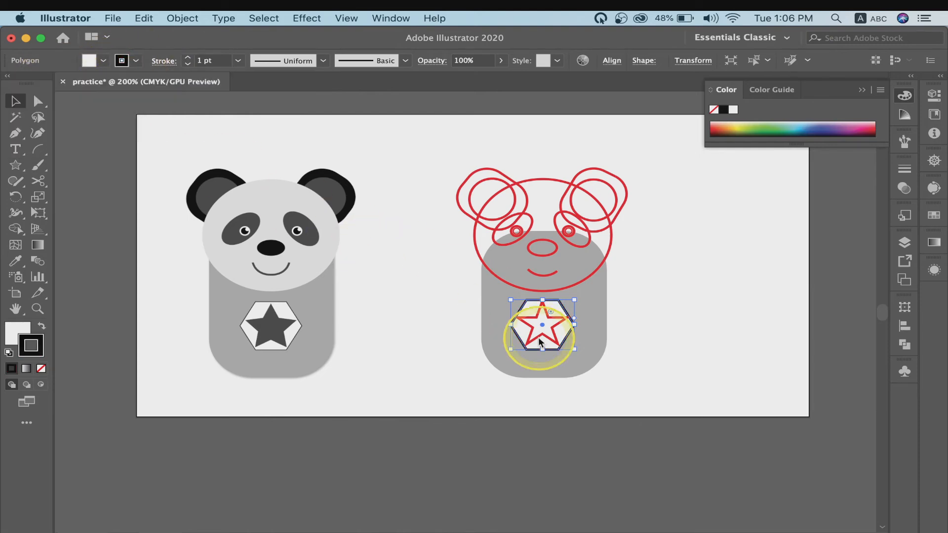
# Apply the dark grey of the reference's star to the traced star with the Eyedropper
pyautogui.press('super+equal')
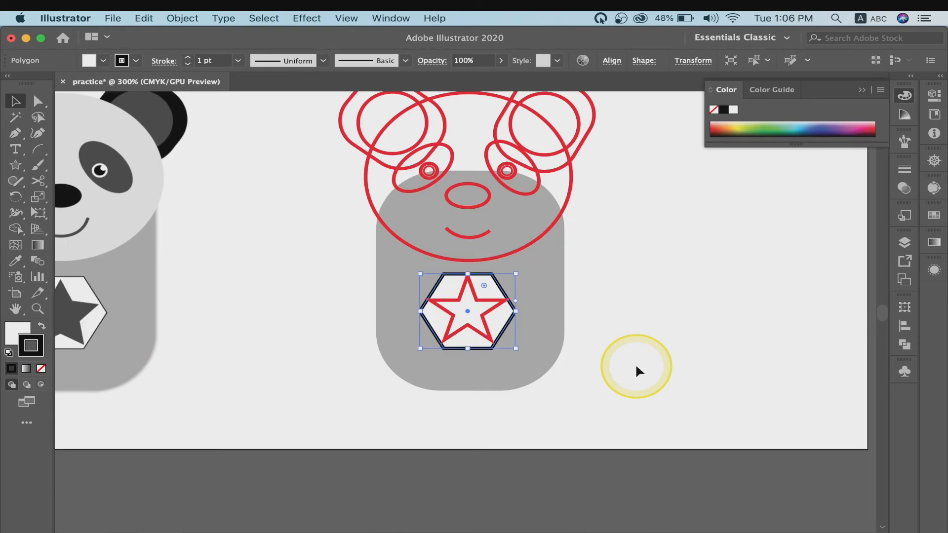
pyautogui.hscroll(-3, 636, 370)
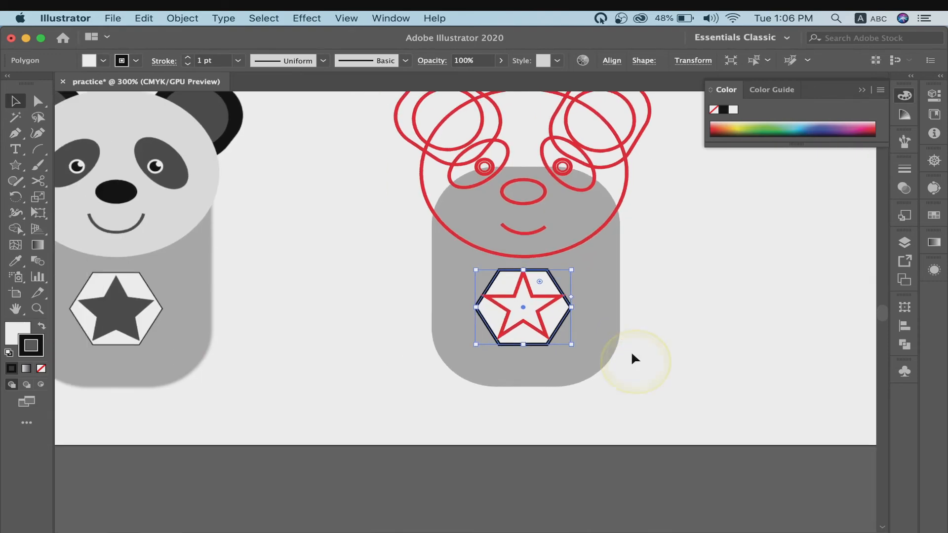
pyautogui.click(535, 299)
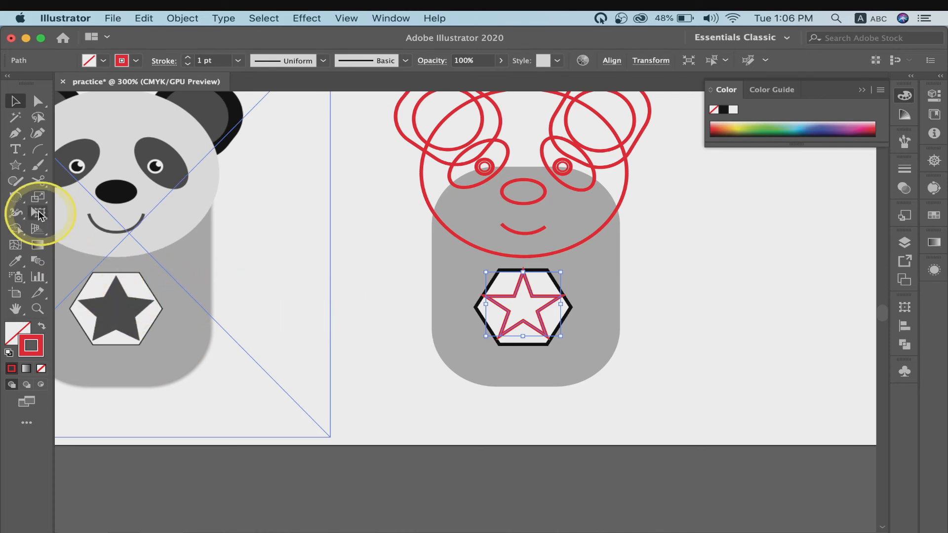
pyautogui.click(15, 262)
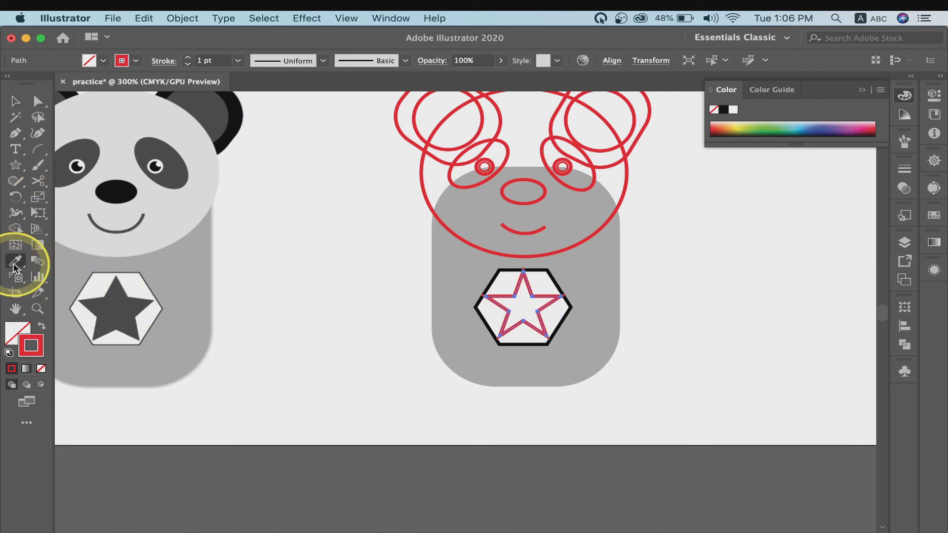
pyautogui.click(115, 311)
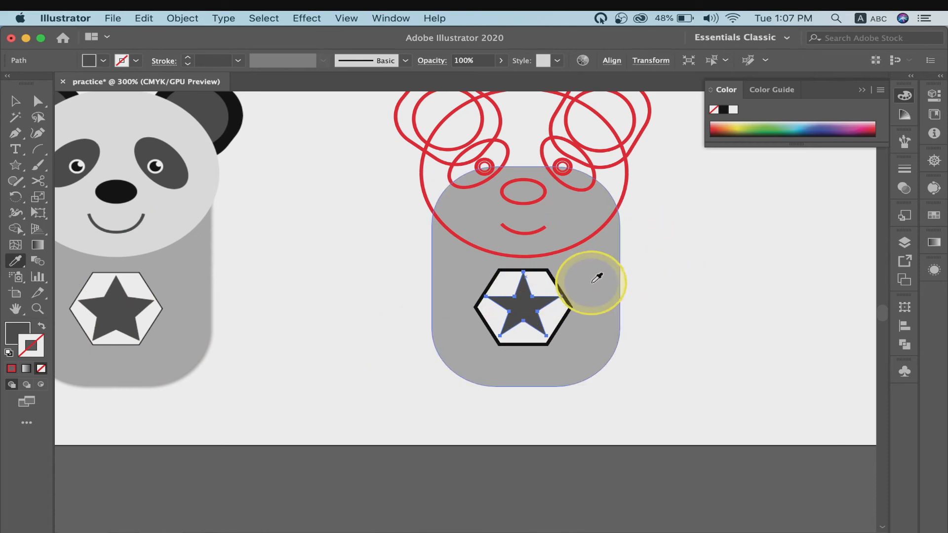
pyautogui.press('v')
pyautogui.click(706, 298)
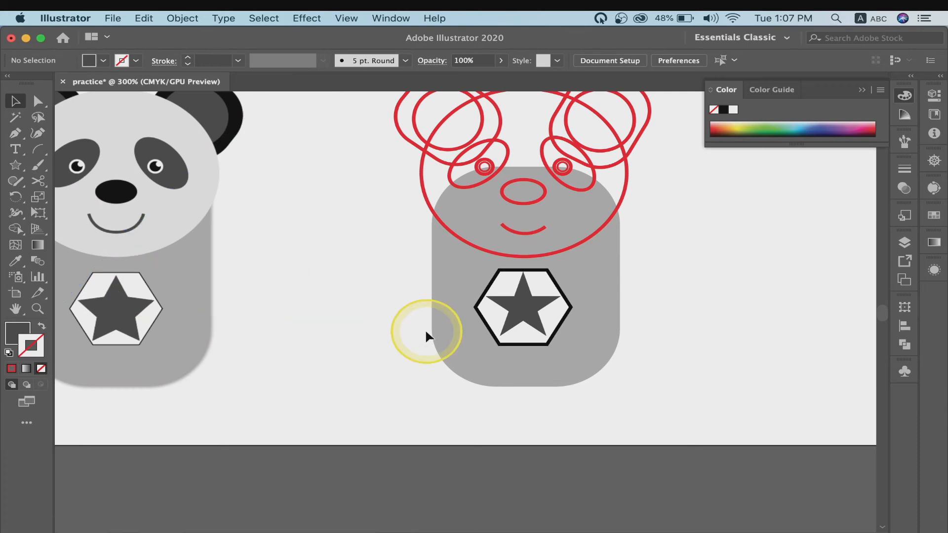
# Reduce the emblem hexagon's stroke weight to 0.25 pt
pyautogui.click(501, 271)
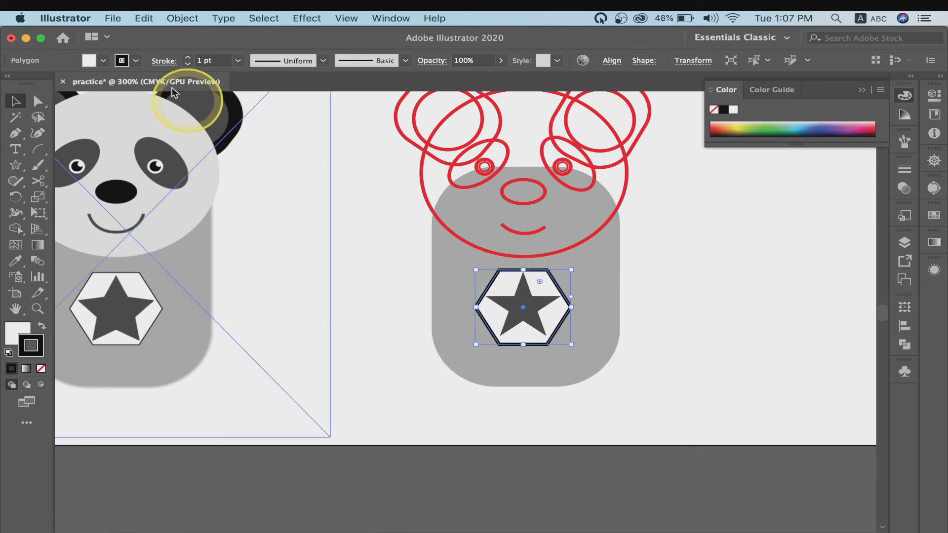
pyautogui.click(188, 64)
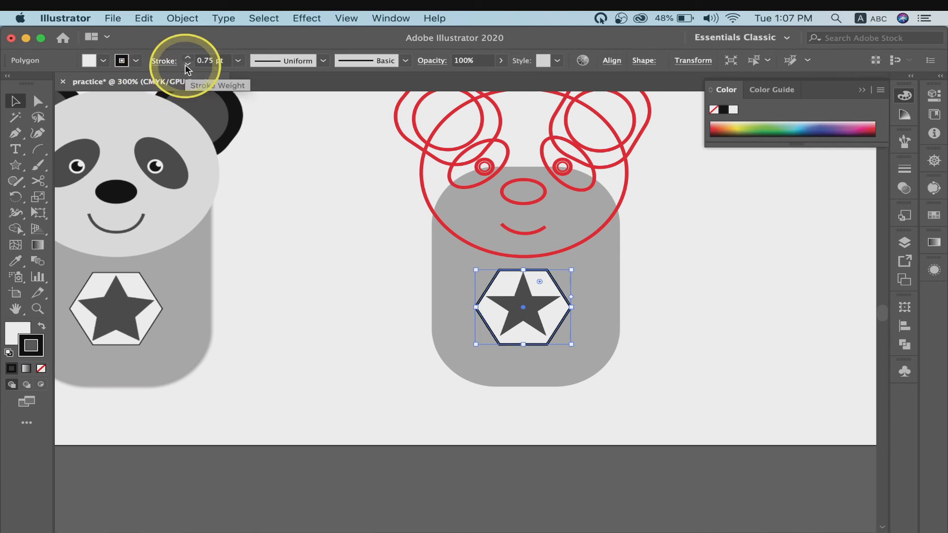
pyautogui.click(187, 65)
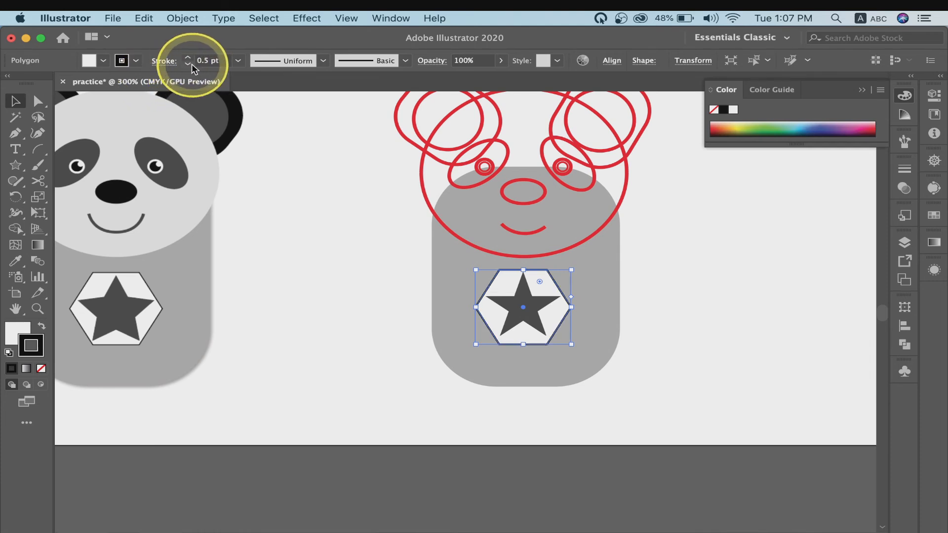
pyautogui.click(188, 65)
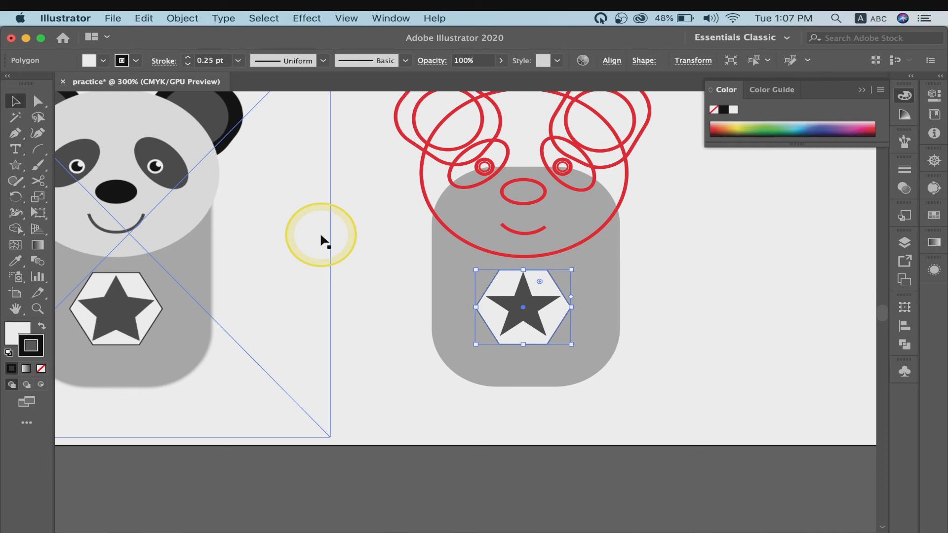
pyautogui.click(390, 283)
# Send the outer and inner shapes of the traced panda's left ear to the back
pyautogui.hscroll(-5, 389, 276)
pyautogui.scroll(3, 389, 277)
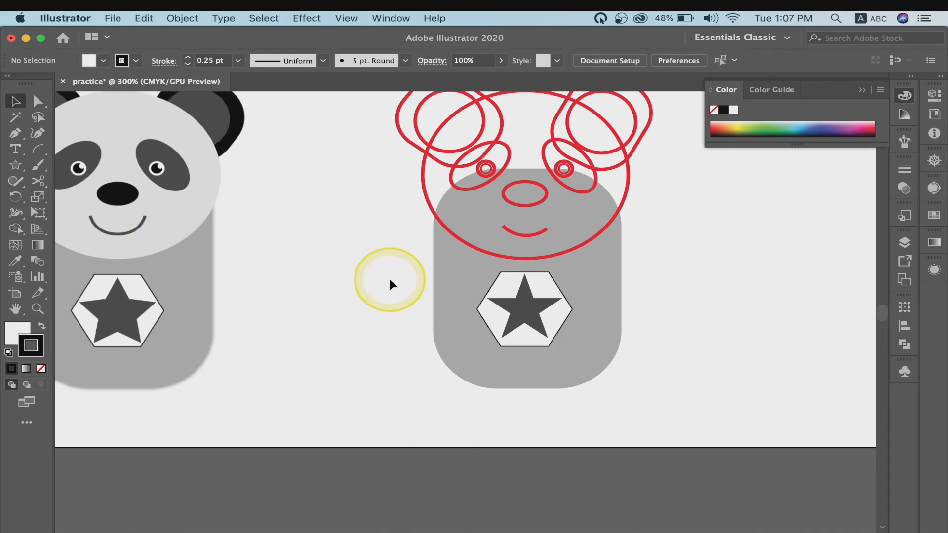
pyautogui.scroll(3, 390, 280)
pyautogui.hscroll(3, 389, 281)
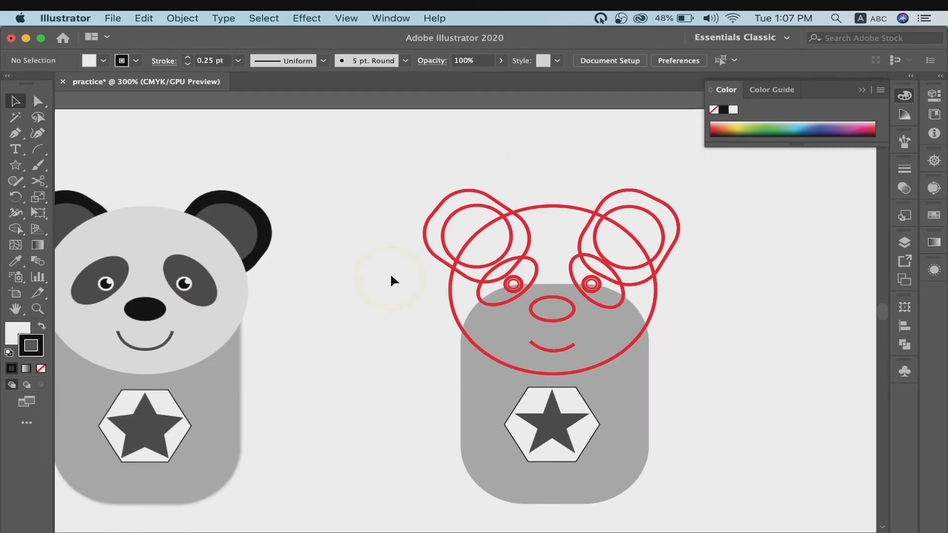
pyautogui.click(493, 202)
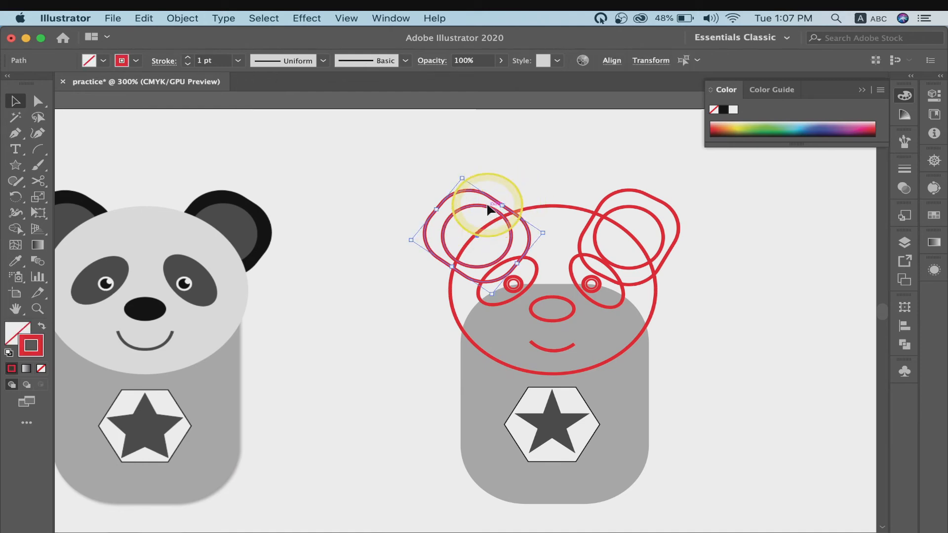
pyautogui.rightClick(488, 210)
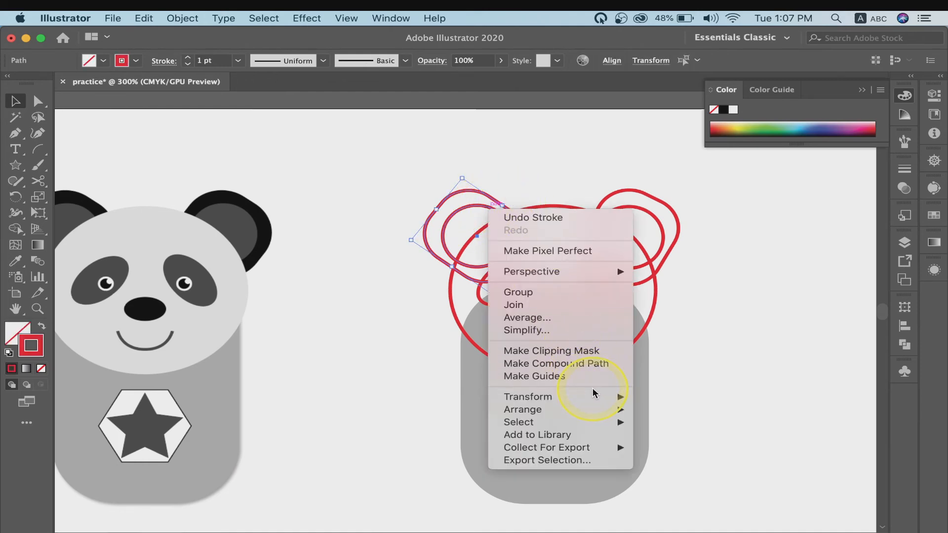
pyautogui.moveTo(615, 397)
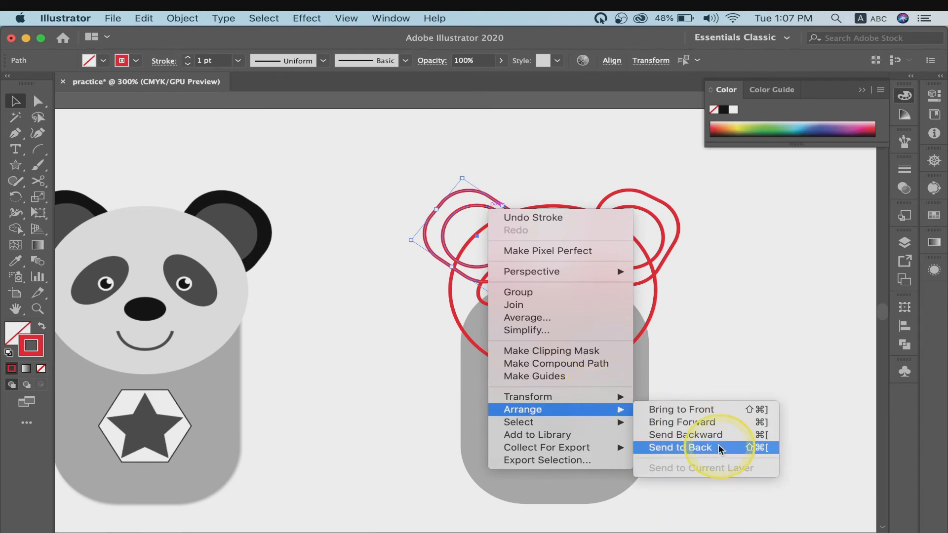
pyautogui.click(719, 448)
pyautogui.click(716, 238)
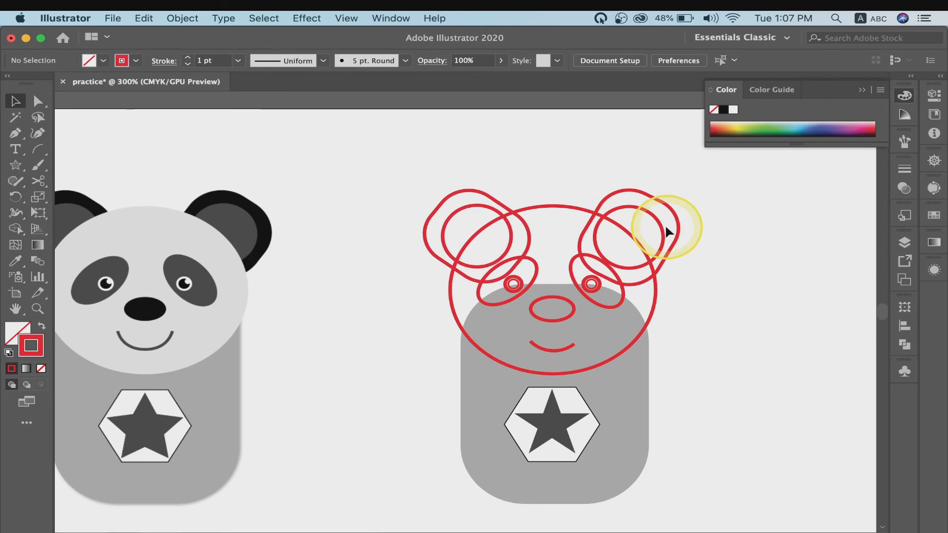
# Send the outer and inner shapes of the traced panda's right ear to the back
pyautogui.click(659, 223)
pyautogui.click(678, 218)
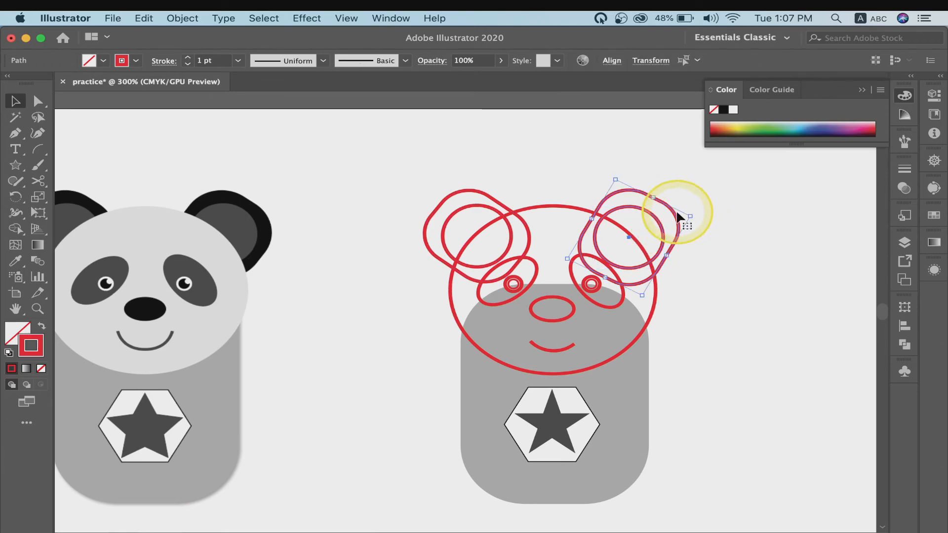
pyautogui.rightClick(677, 217)
pyautogui.moveTo(765, 419)
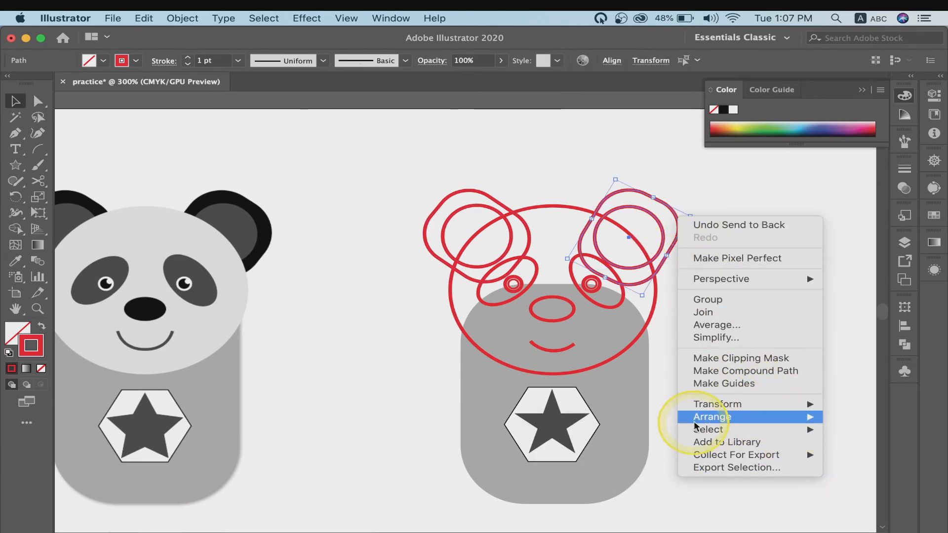
pyautogui.click(645, 454)
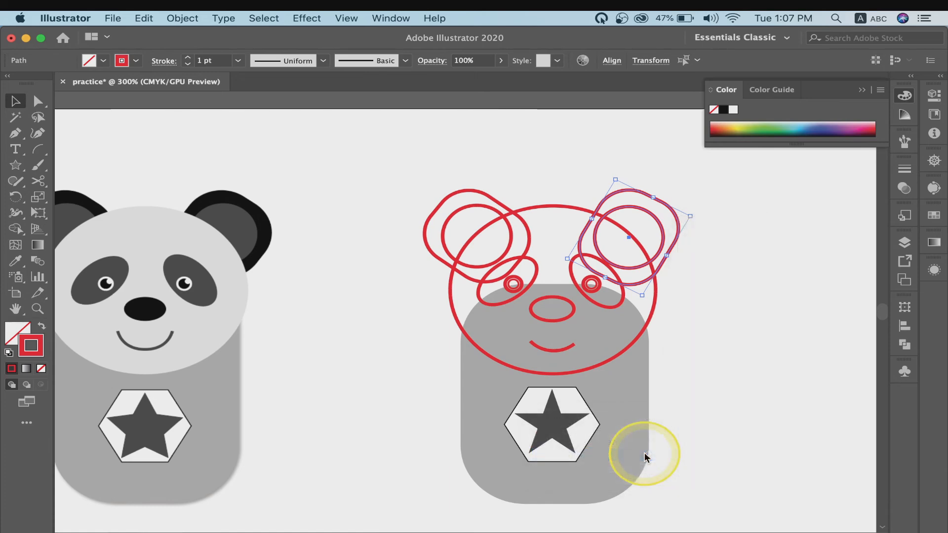
pyautogui.click(748, 284)
# Apply the black of the reference's outer ear to the traced left ear's outer shape with the Eyedropper
pyautogui.click(488, 202)
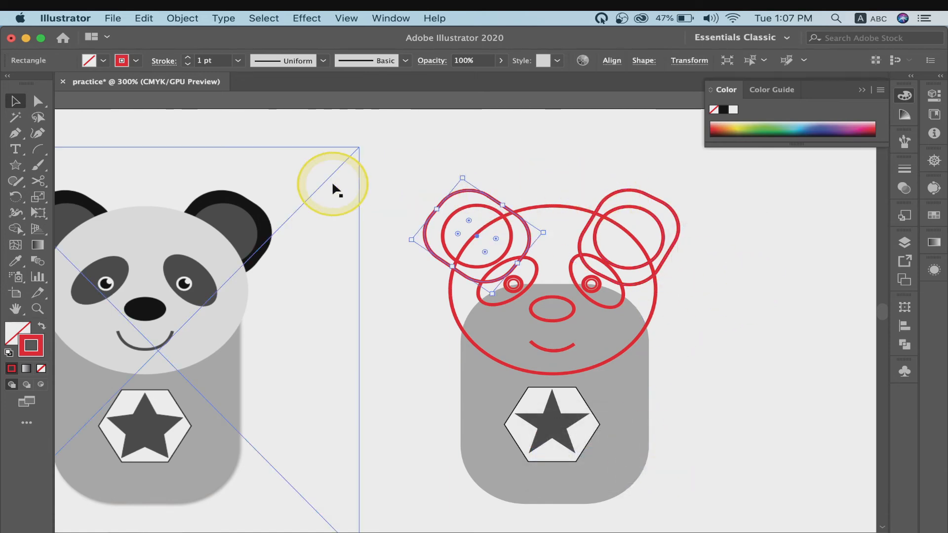
pyautogui.hscroll(-3, 332, 185)
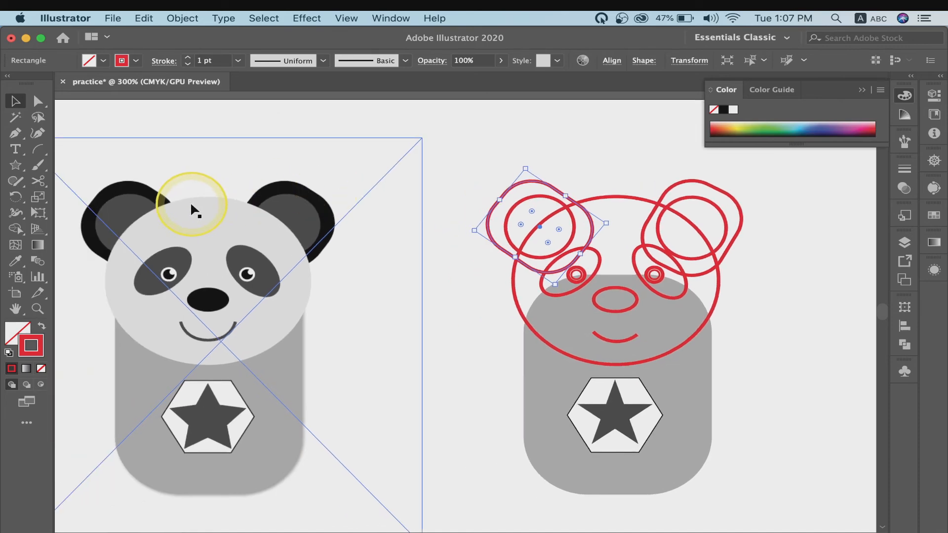
pyautogui.click(18, 261)
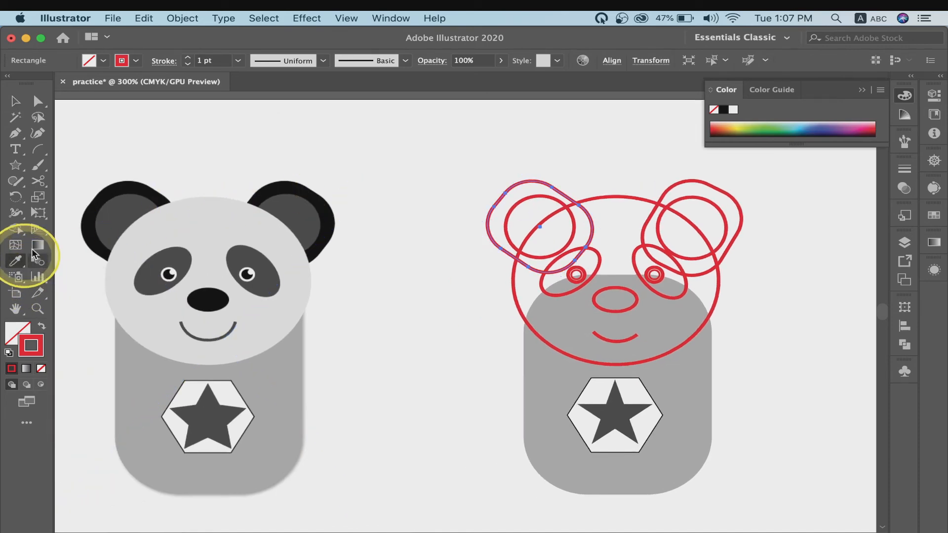
pyautogui.click(141, 184)
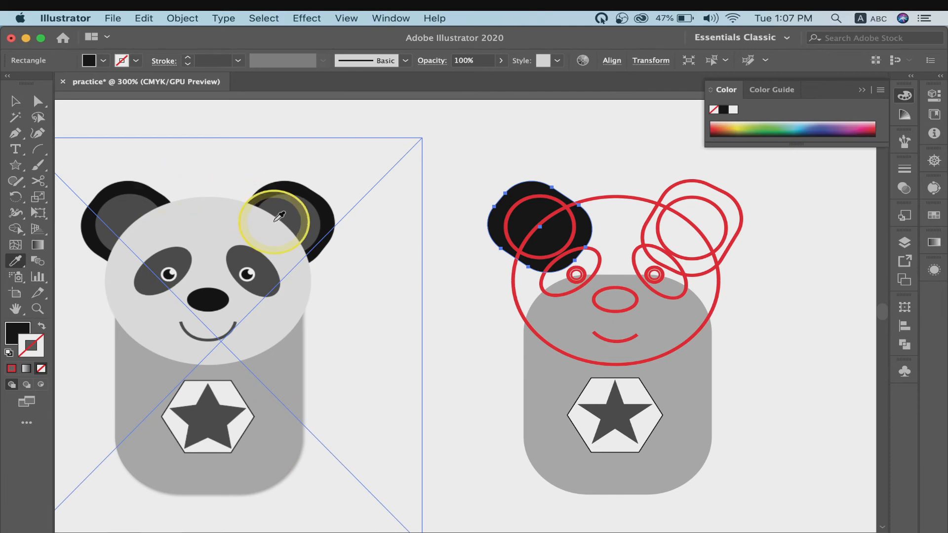
pyautogui.press('v')
# Apply the dark grey of the reference's inner ear to the traced left ear's inner circle with the Eyedropper
pyautogui.click(537, 200)
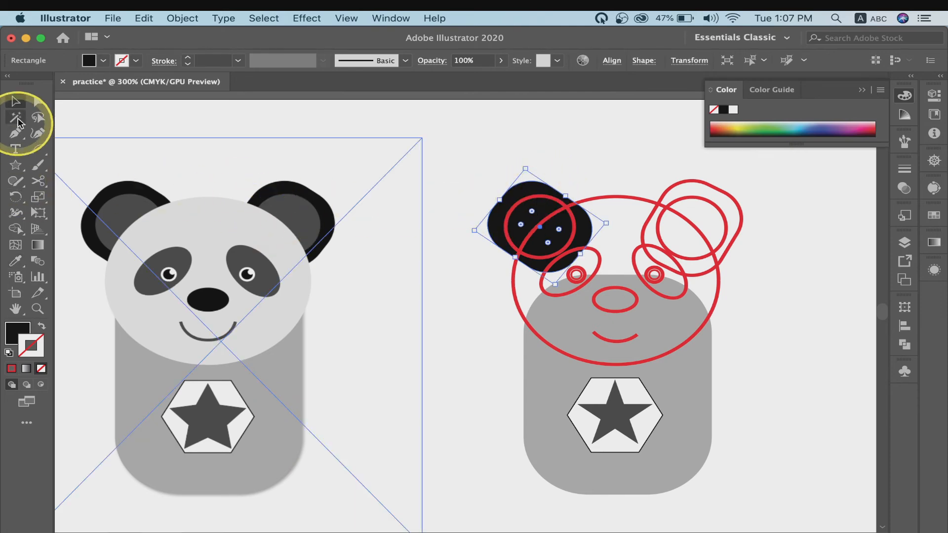
pyautogui.click(541, 198)
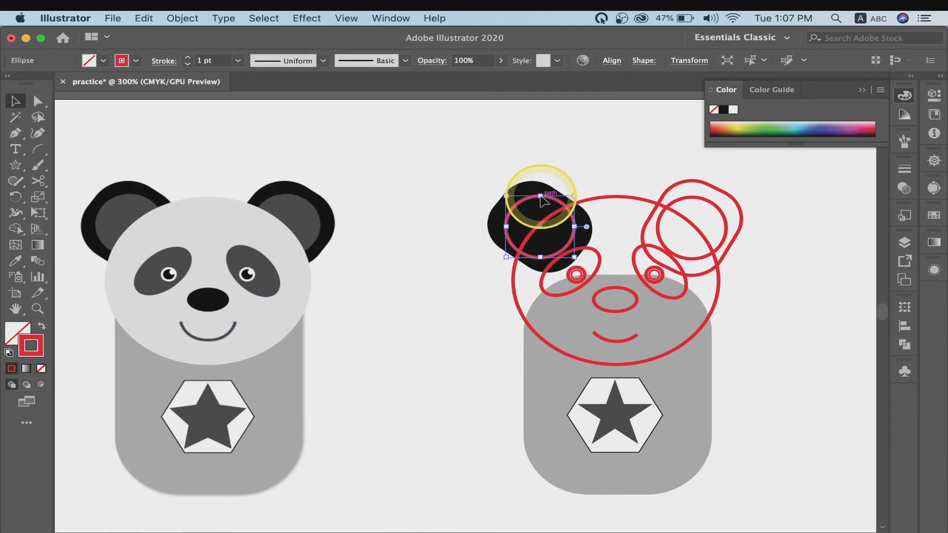
pyautogui.click(17, 267)
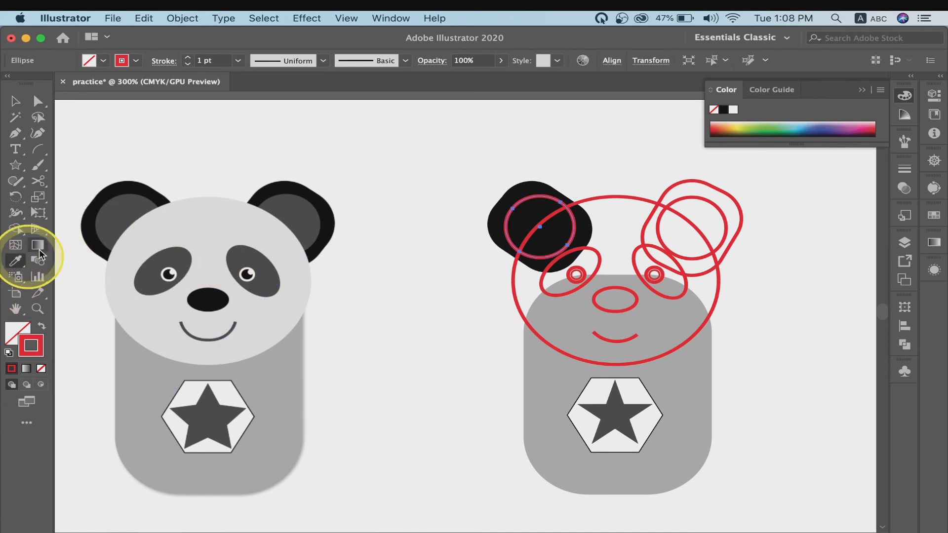
pyautogui.click(143, 200)
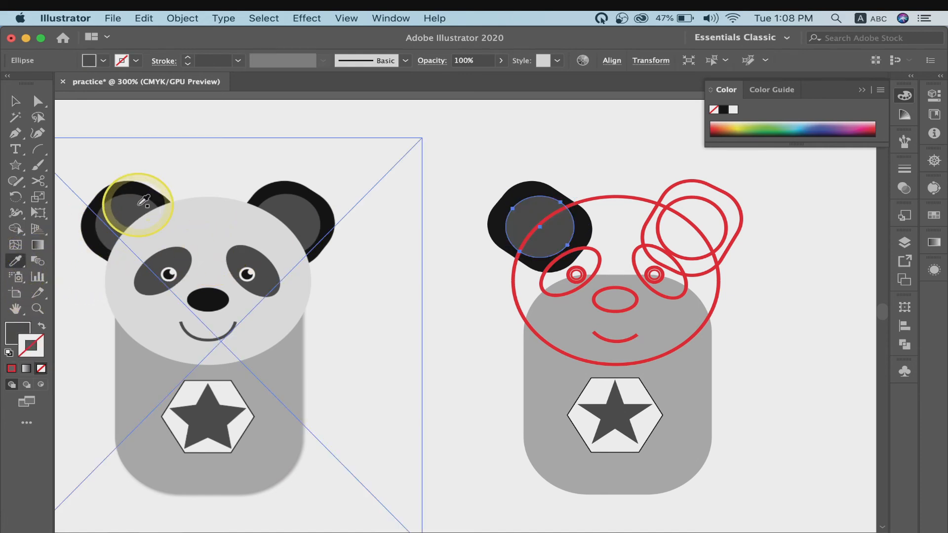
pyautogui.press('v')
# Apply the black of the reference's outer ear to the traced right ear's outer shape with the Eyedropper
pyautogui.click(693, 195)
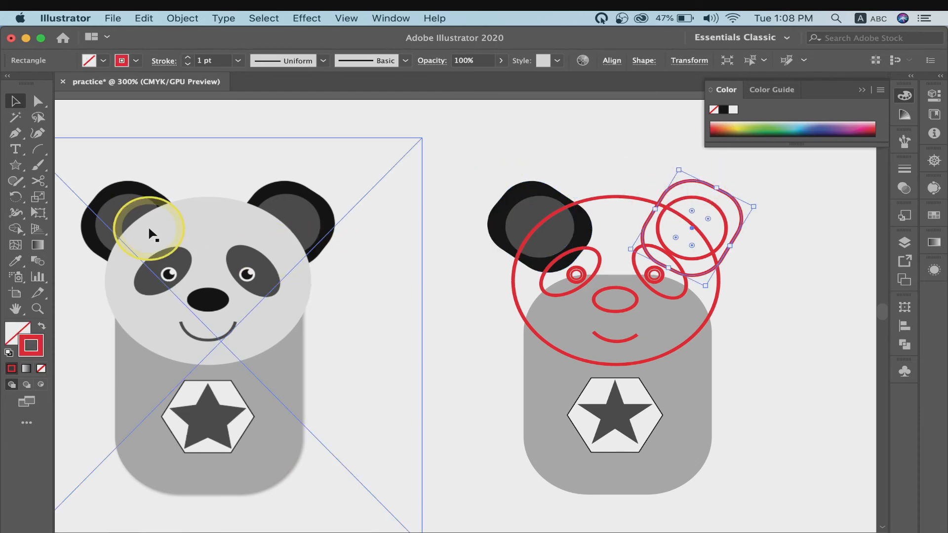
pyautogui.click(15, 260)
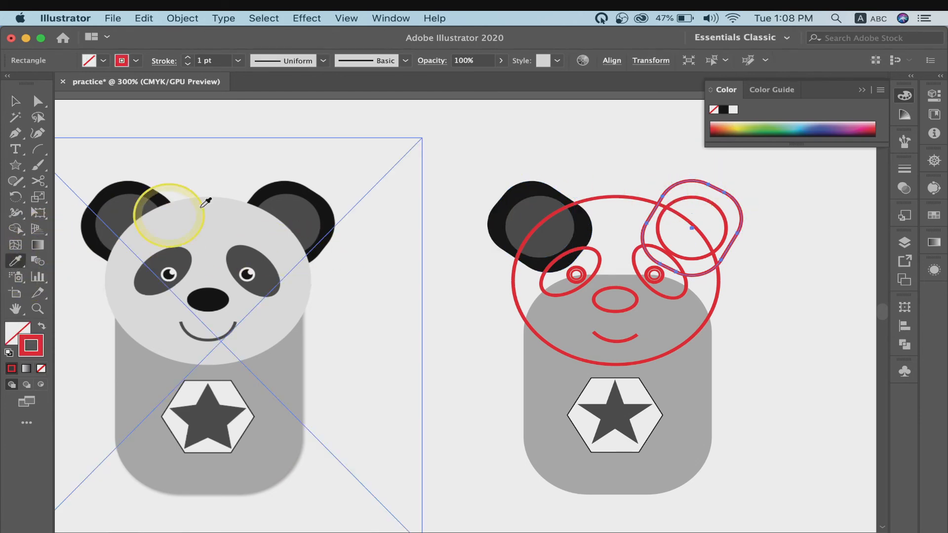
pyautogui.click(310, 186)
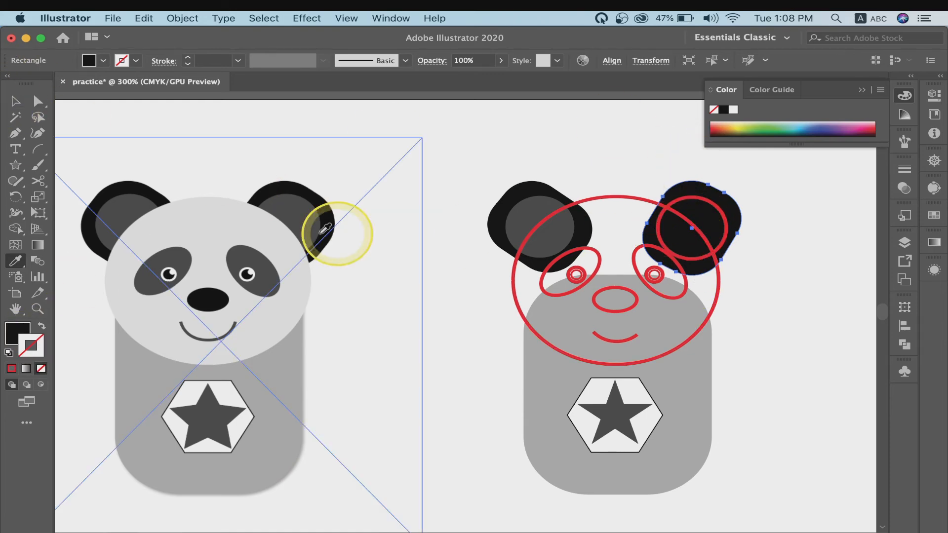
pyautogui.click(305, 210)
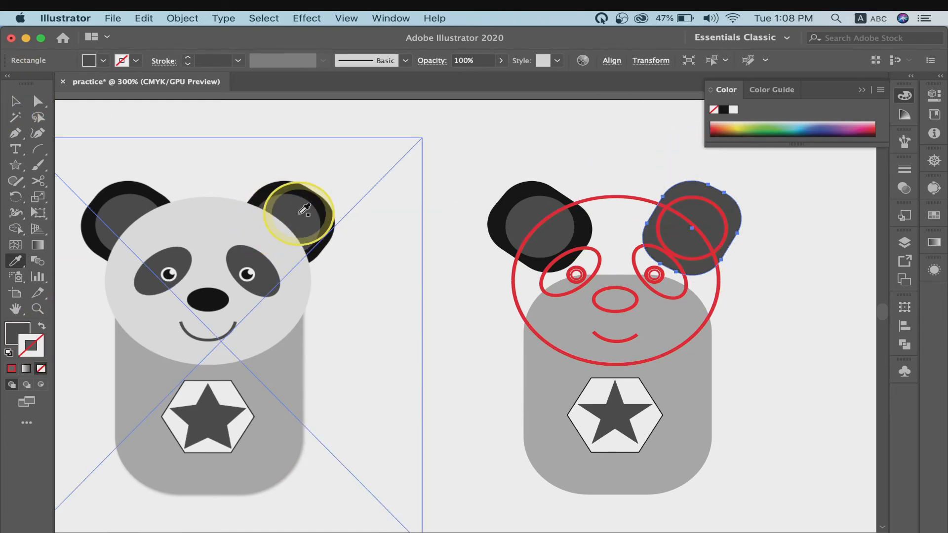
pyautogui.click(275, 186)
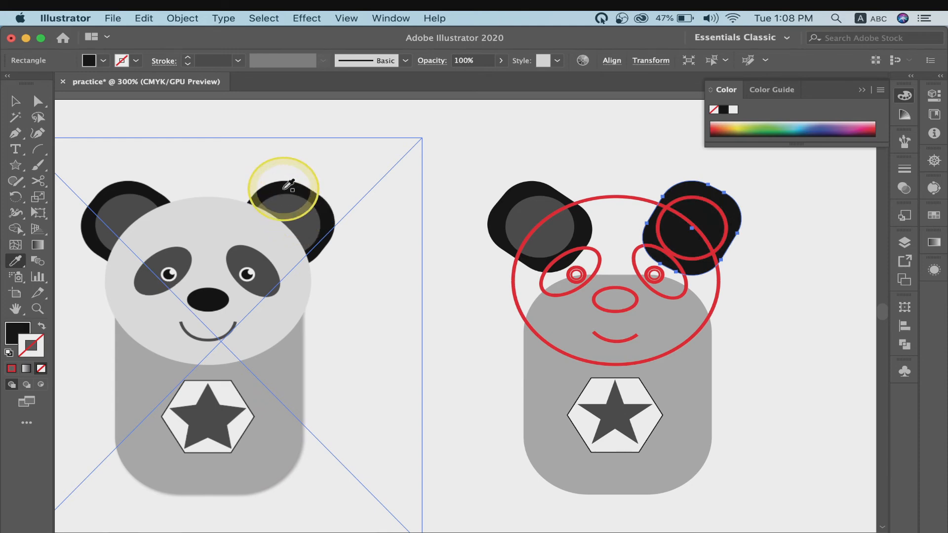
pyautogui.click(21, 105)
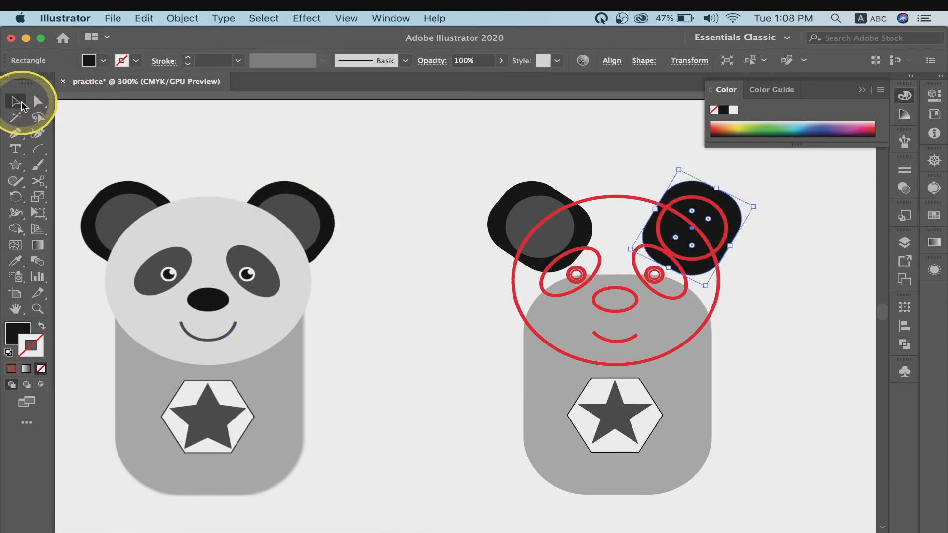
# Apply the dark grey of the reference's inner ear to the traced right ear's inner circle with the Eyedropper
pyautogui.click(726, 220)
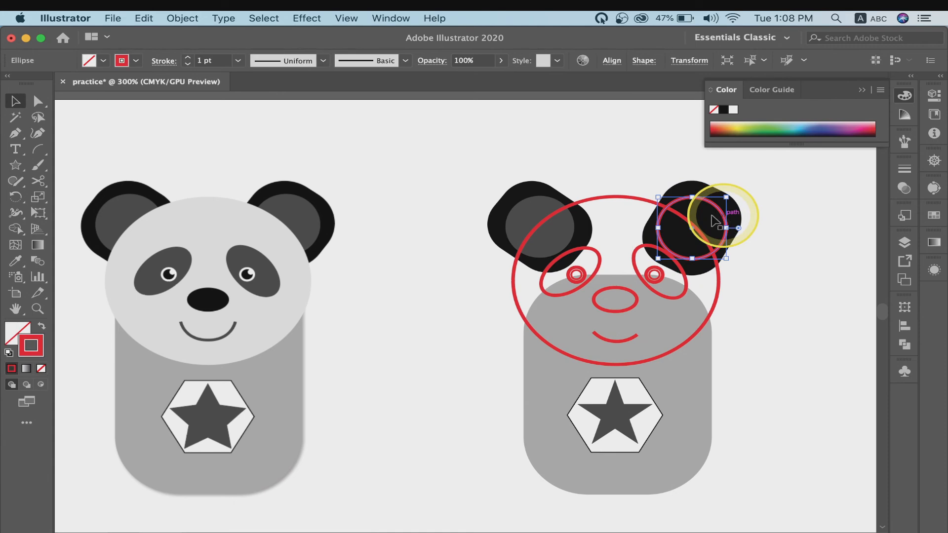
pyautogui.press('i')
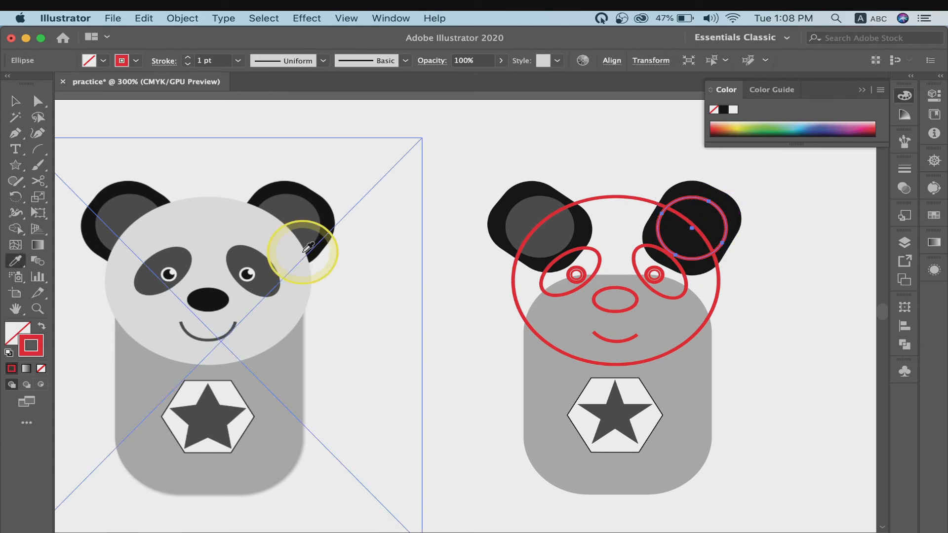
pyautogui.click(301, 210)
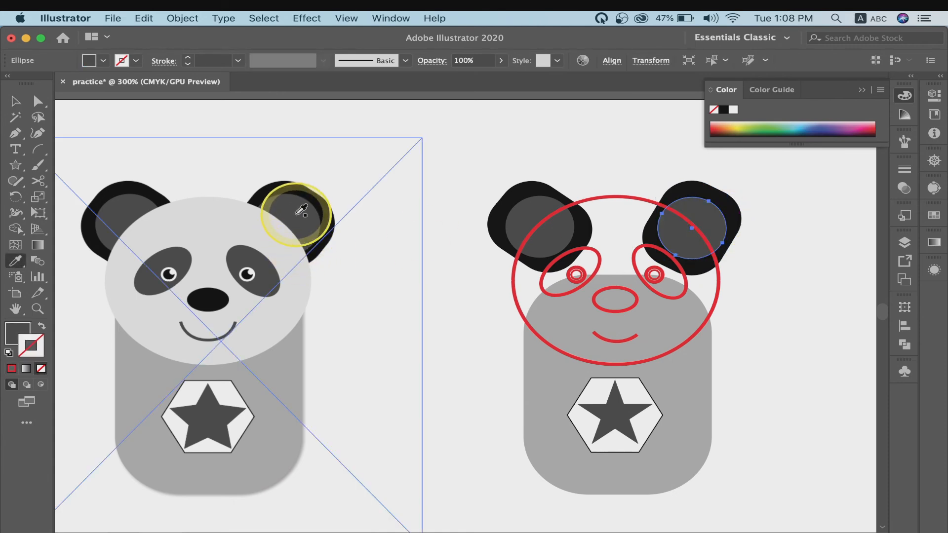
pyautogui.press('v')
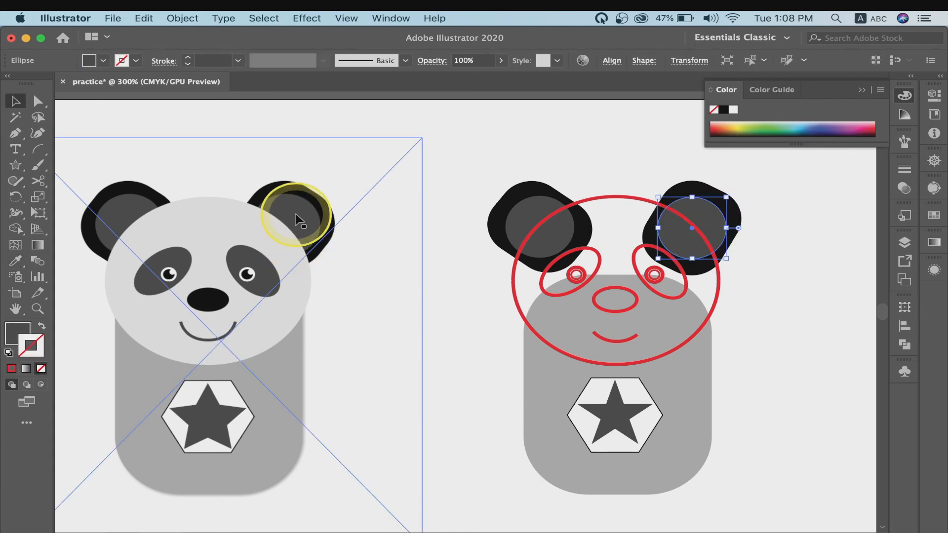
# Apply the light grey of the reference's face to the traced head ellipse with the Eyedropper
pyautogui.click(598, 197)
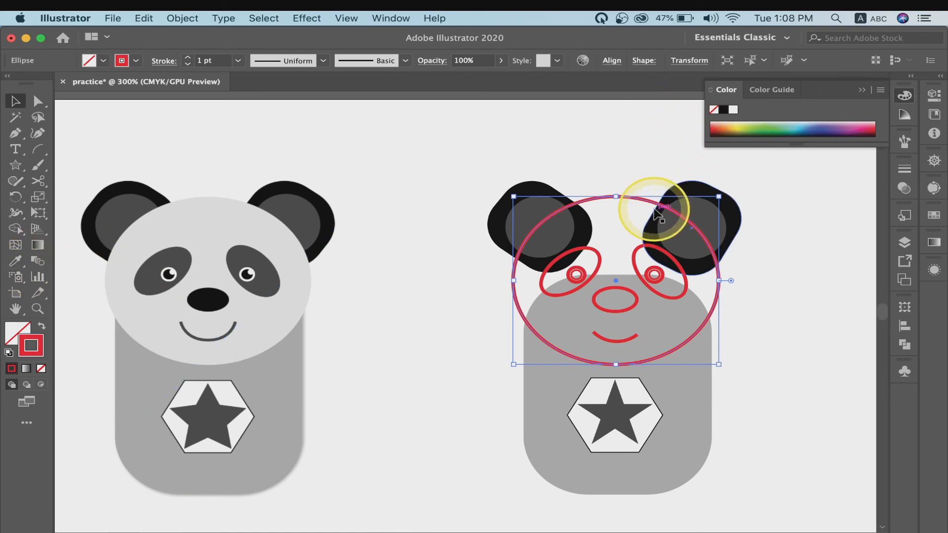
pyautogui.click(15, 261)
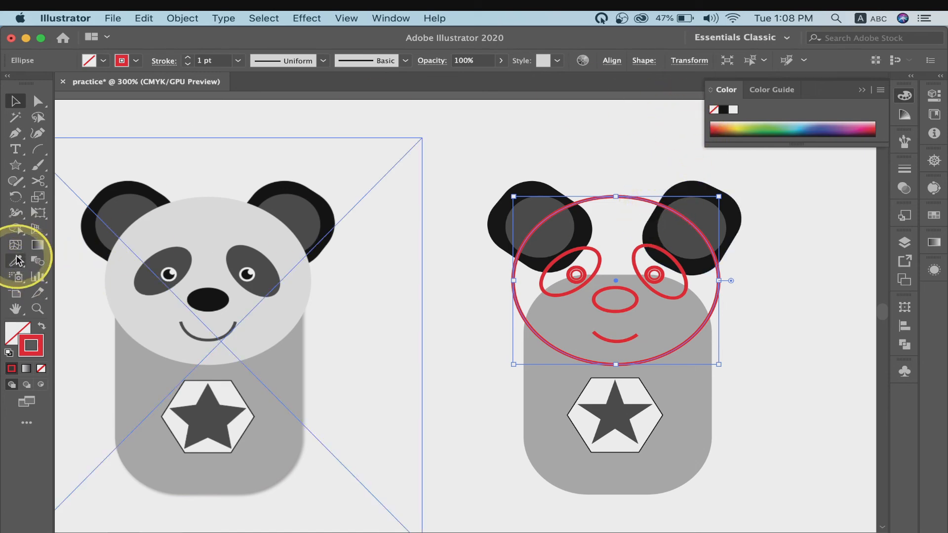
pyautogui.click(238, 217)
pyautogui.press('v')
# Apply the dark grey of the reference's eye patch to both traced eye patches with the Eyedropper
pyautogui.click(570, 271)
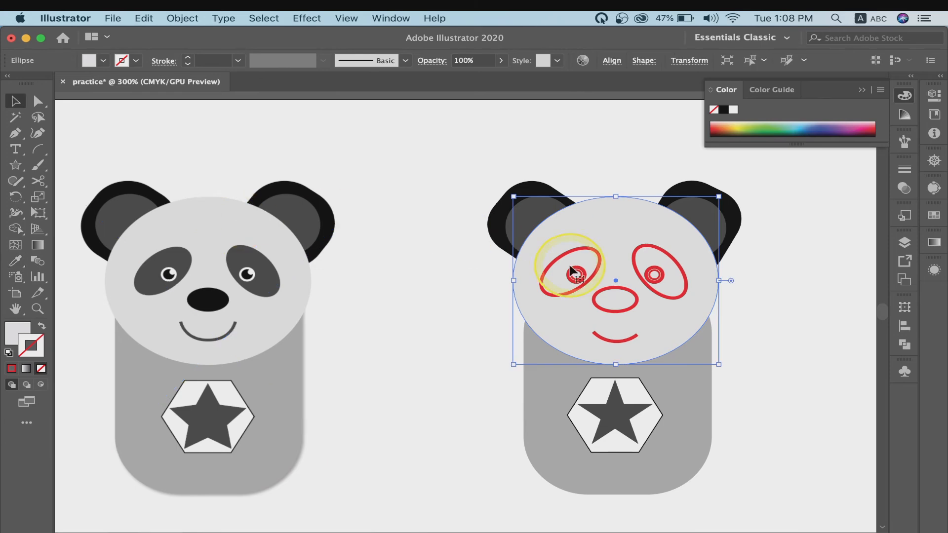
pyautogui.click(597, 258)
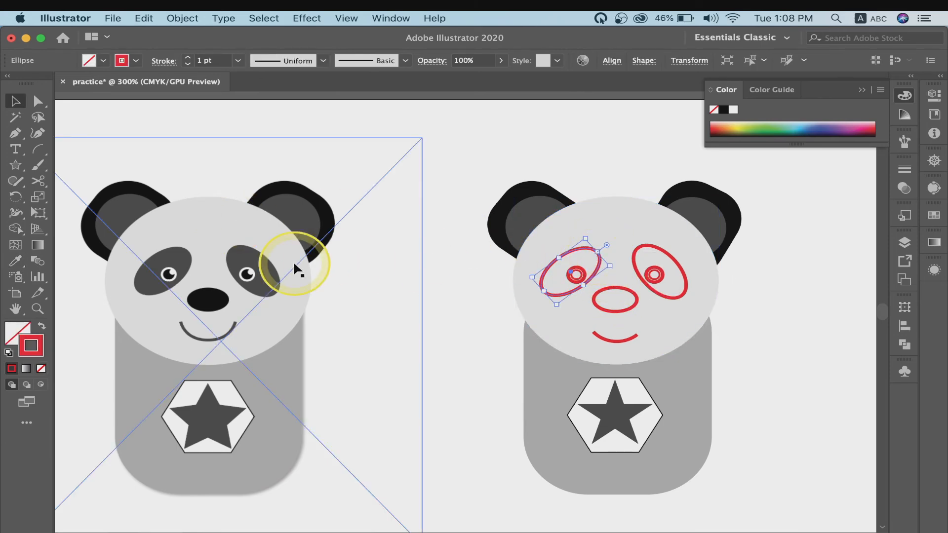
pyautogui.keyDown('shift'); pyautogui.click(639, 246); pyautogui.keyUp('shift')
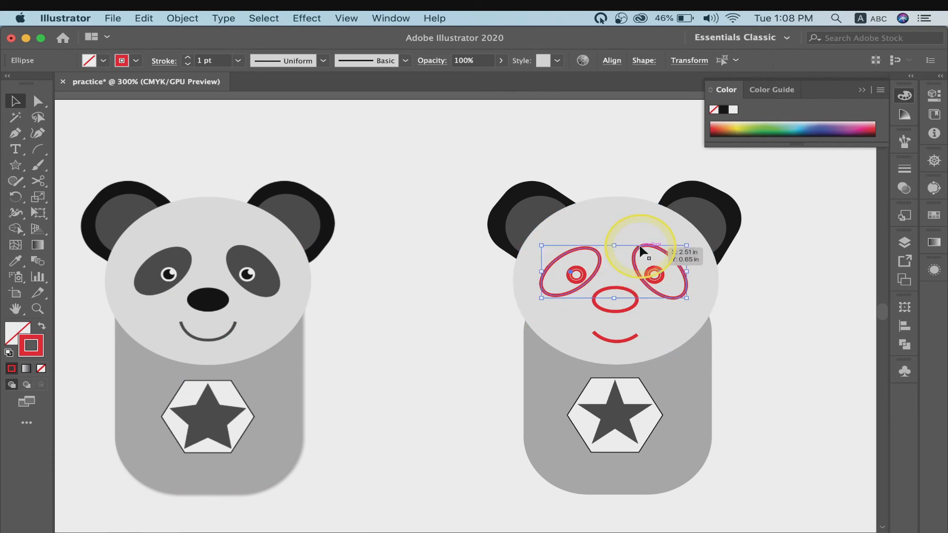
pyautogui.press('i')
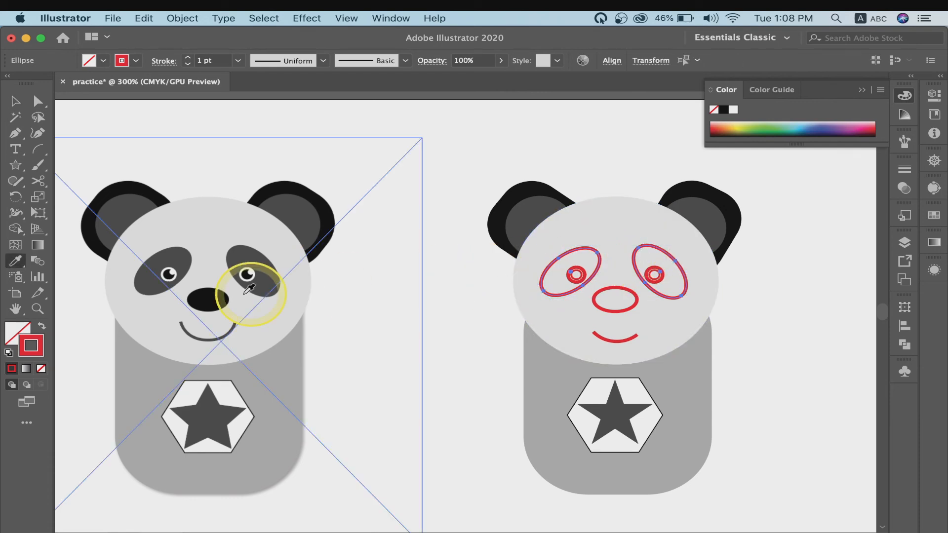
pyautogui.click(235, 258)
pyautogui.press('v')
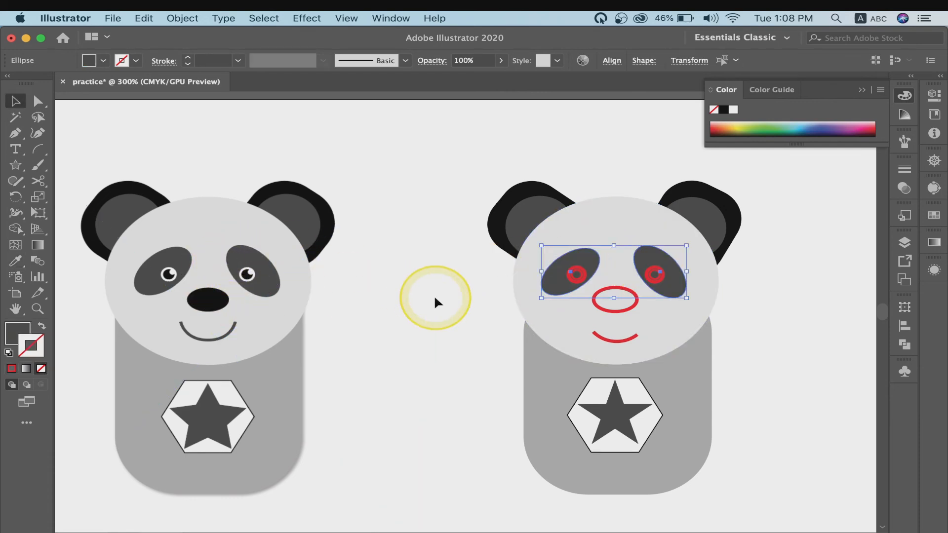
# Remove the stroke from the outer circle of the traced panda's left eye and fill it white
pyautogui.press('super+equal')
pyautogui.press('super+equal')
pyautogui.hscroll(-5, 435, 299)
pyautogui.hscroll(-6, 434, 294)
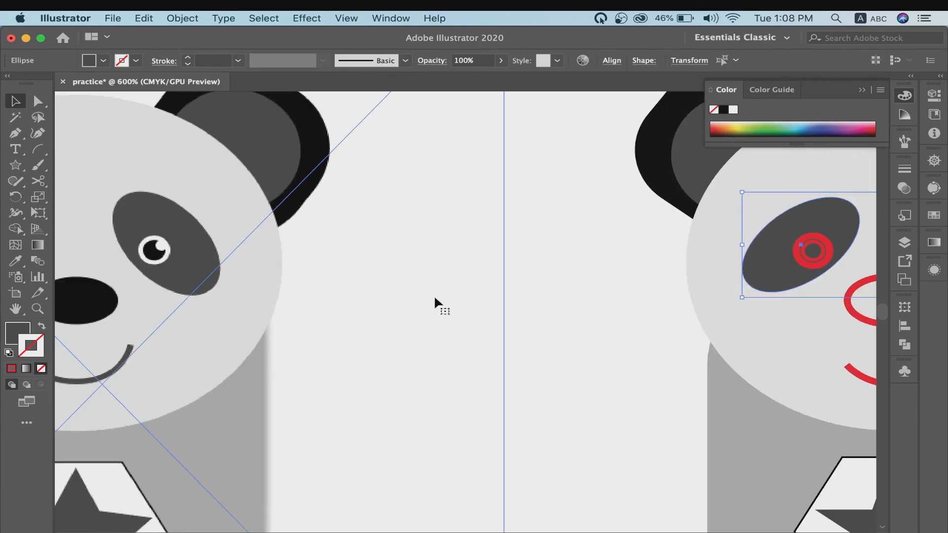
pyautogui.hscroll(1, 434, 295)
pyautogui.hscroll(4, 434, 294)
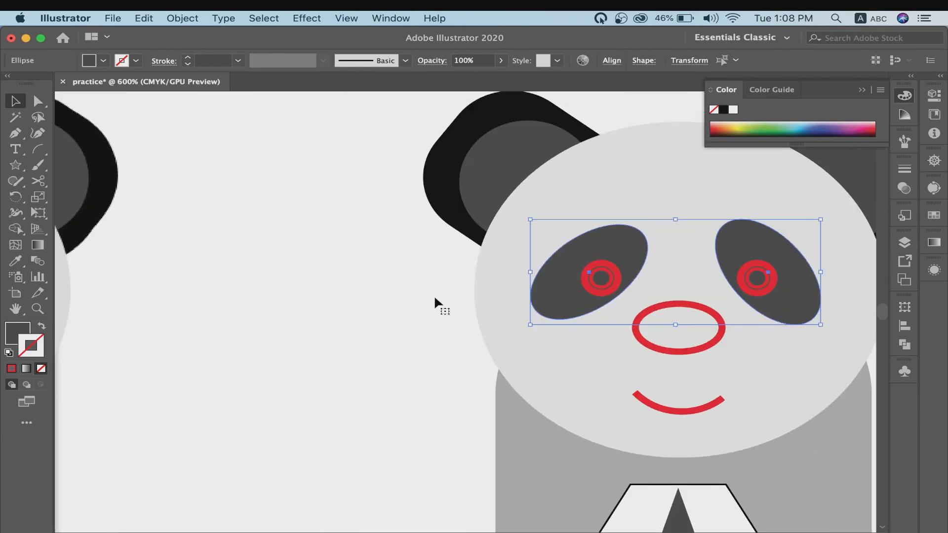
pyautogui.click(601, 261)
pyautogui.click(127, 65)
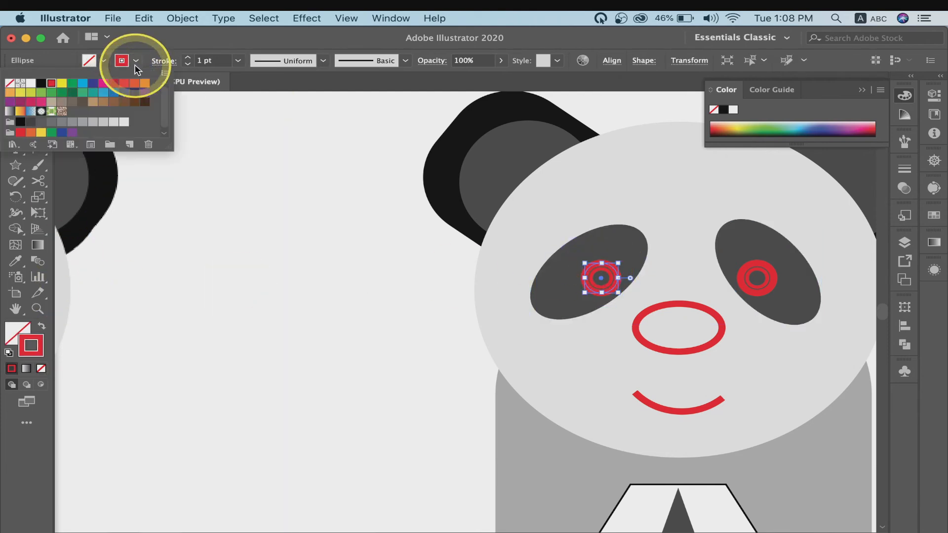
pyautogui.click(10, 84)
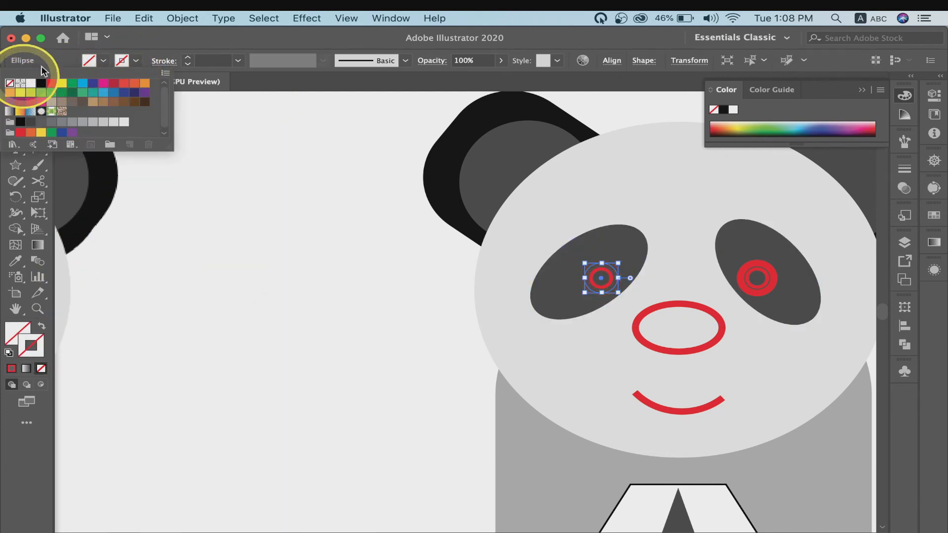
pyautogui.click(104, 62)
pyautogui.click(30, 83)
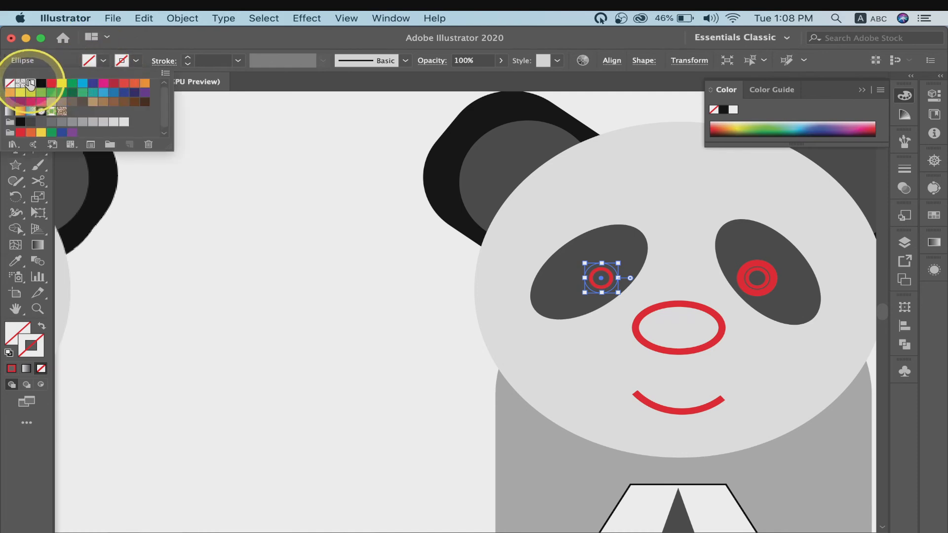
pyautogui.click(610, 291)
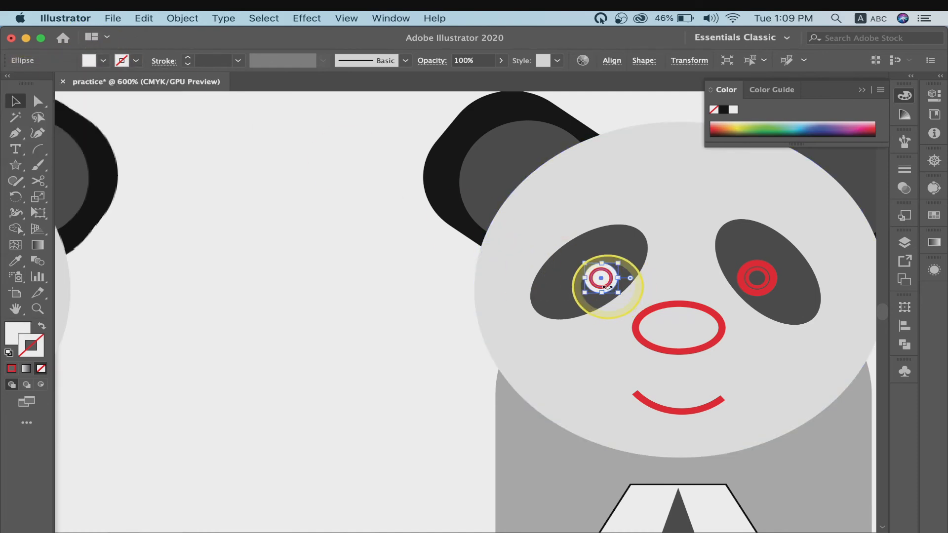
pyautogui.press('super+equal')
pyautogui.press('super+equal')
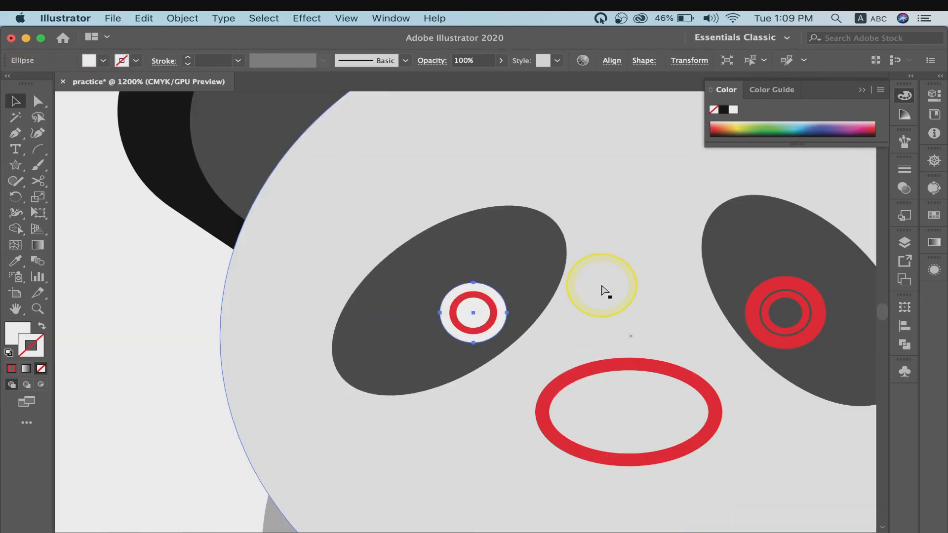
# Make the inner circle of the traced panda's left eye a solid black pupil without a stroke
pyautogui.click(487, 326)
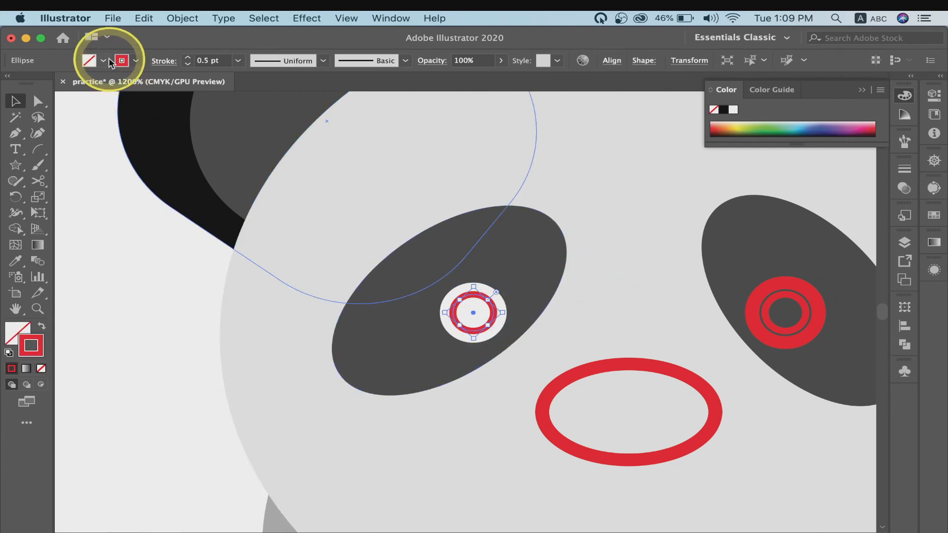
pyautogui.click(122, 61)
pyautogui.click(41, 83)
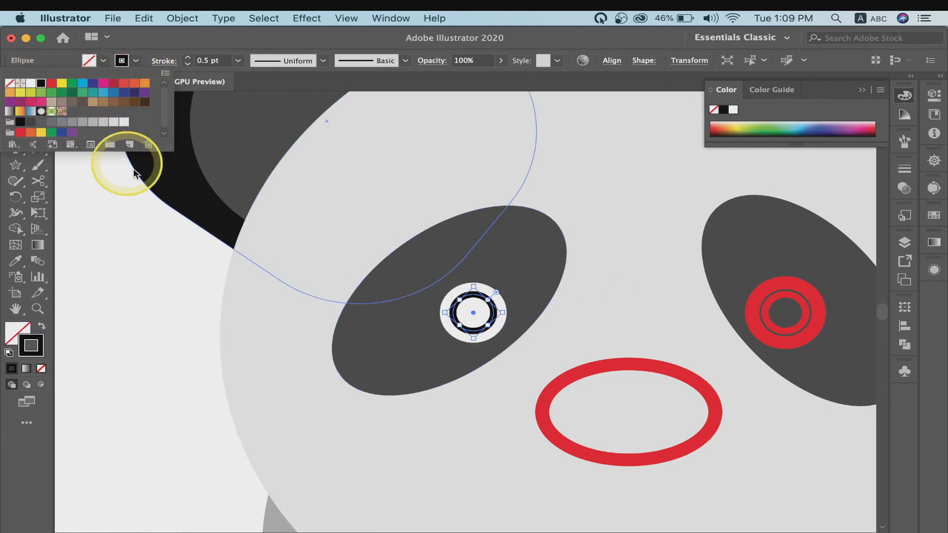
pyautogui.click(39, 328)
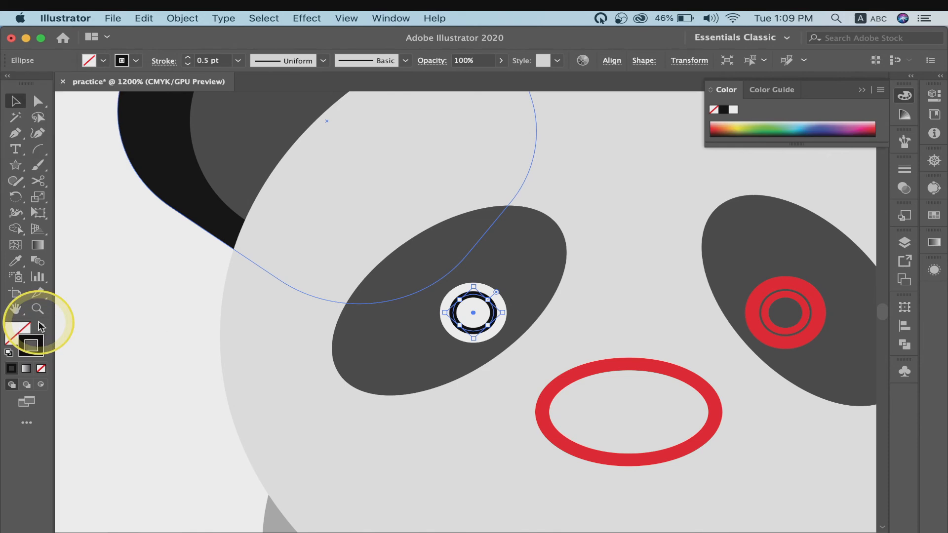
pyautogui.press('super+minus')
pyautogui.press('super+minus')
pyautogui.press('super+minus')
pyautogui.hscroll(-5, 178, 304)
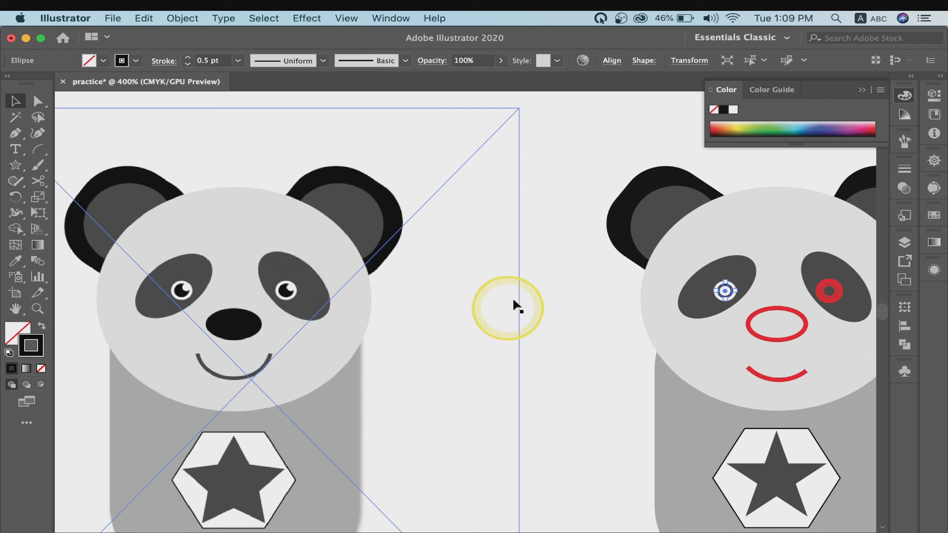
pyautogui.click(457, 306)
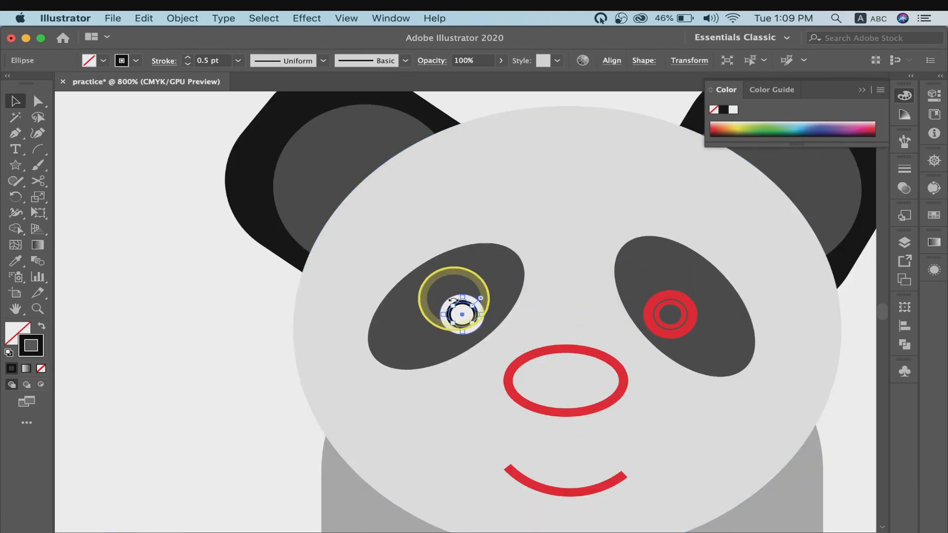
pyautogui.click(41, 326)
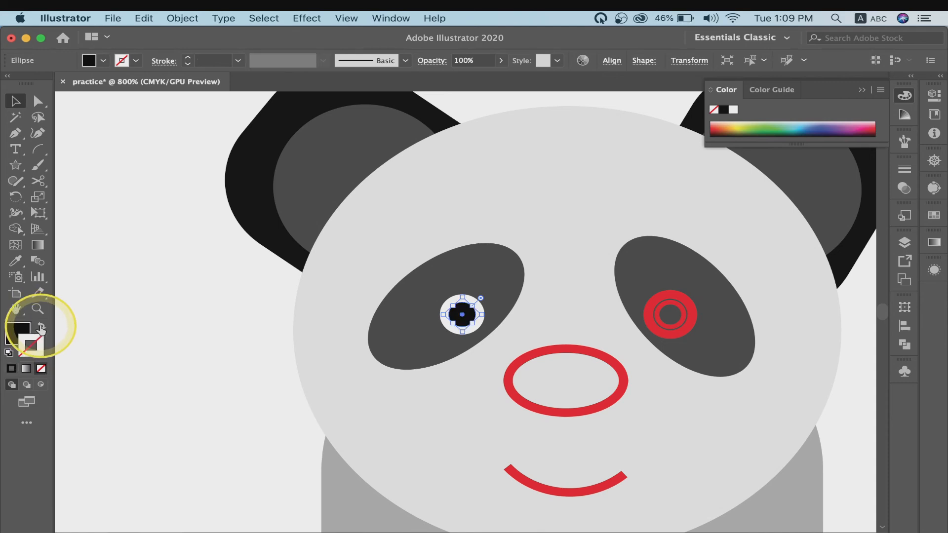
pyautogui.click(256, 328)
# Apply the left eye's white outer fill and black pupil fill to the matching circles of the right eye with the Eyedropper
pyautogui.click(689, 304)
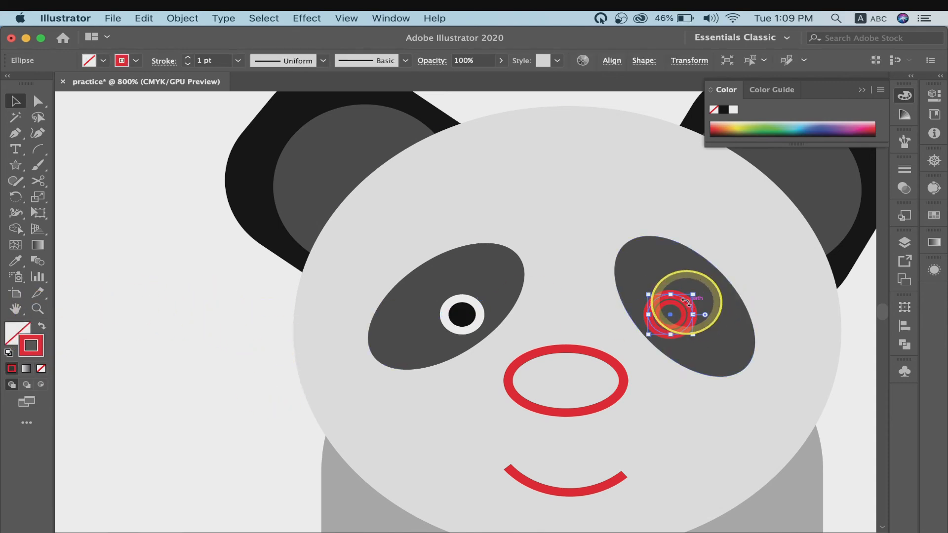
pyautogui.press('i')
pyautogui.click(475, 302)
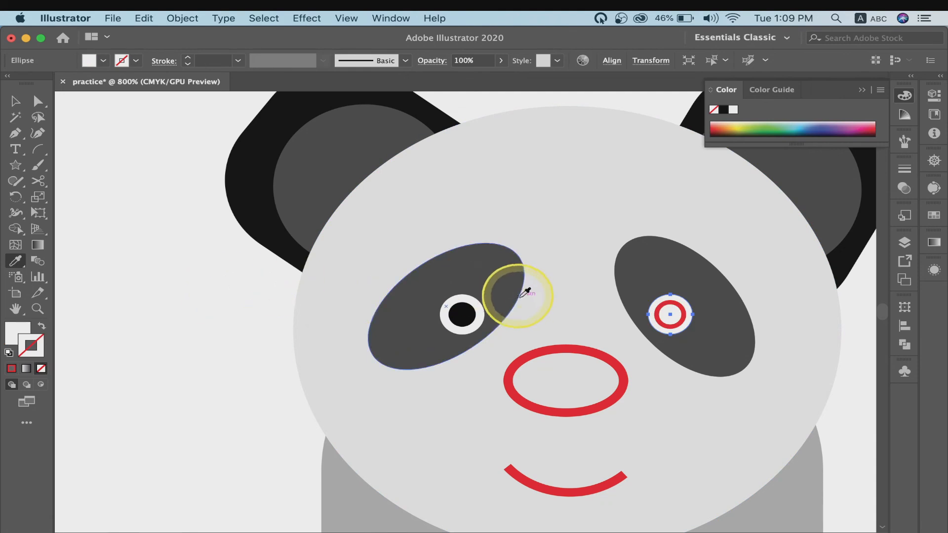
pyautogui.press('v')
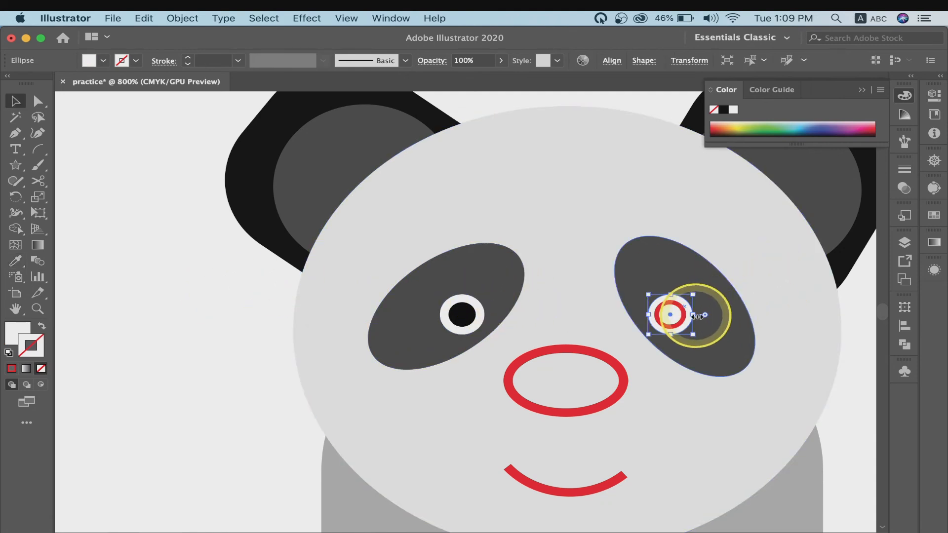
pyautogui.click(674, 325)
pyautogui.press('i')
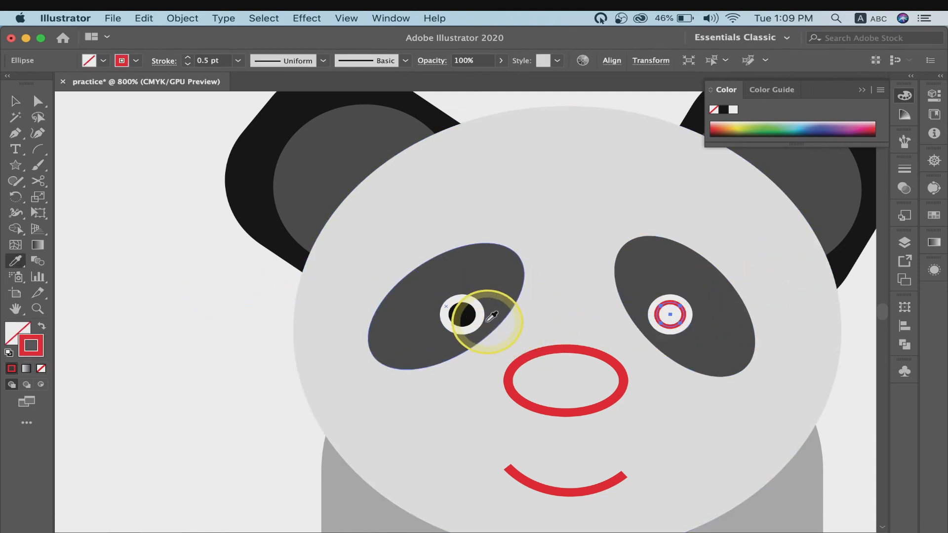
pyautogui.click(467, 316)
pyautogui.press('v')
pyautogui.click(241, 347)
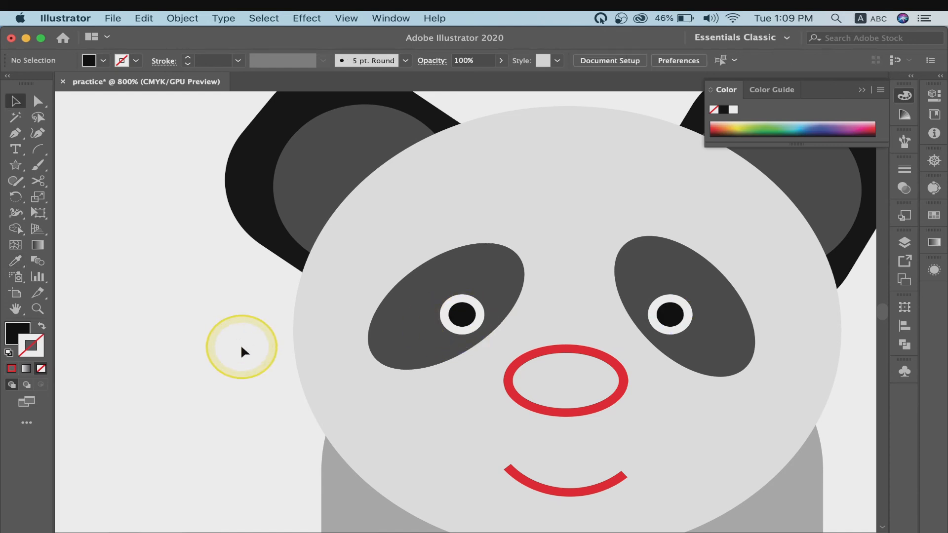
# Apply the left pupil's black fill without a stroke to the traced nose ellipse with the Eyedropper
pyautogui.hscroll(-10, 240, 346)
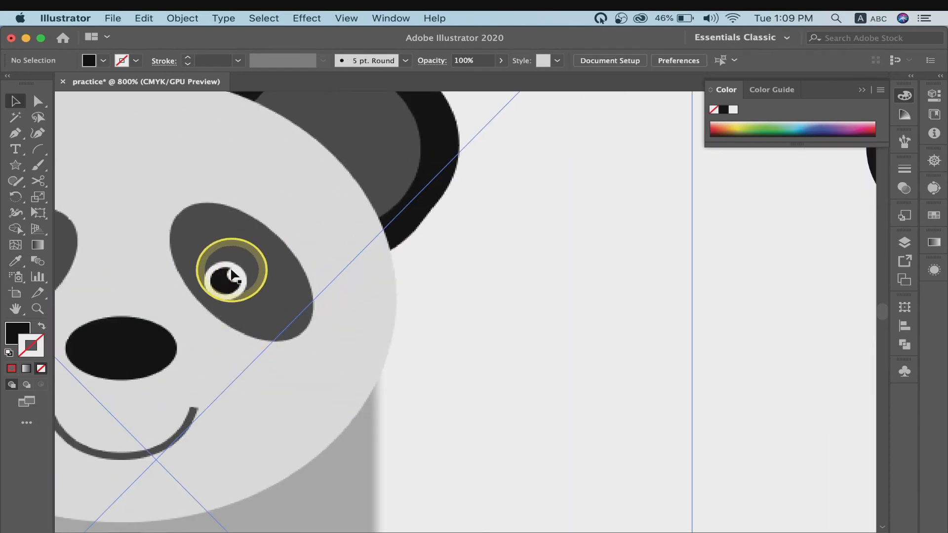
pyautogui.hscroll(10, 611, 342)
pyautogui.hscroll(3, 611, 342)
pyautogui.click(629, 299)
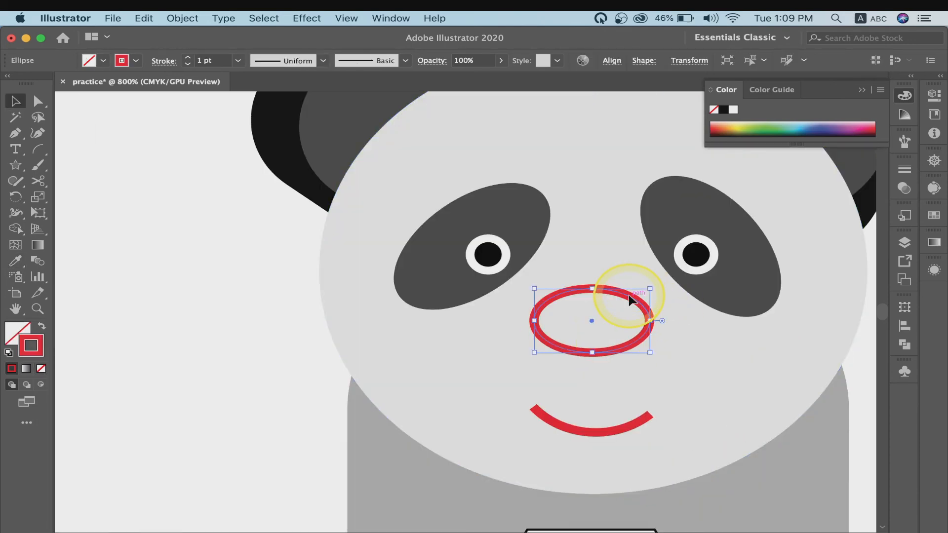
pyautogui.press('i')
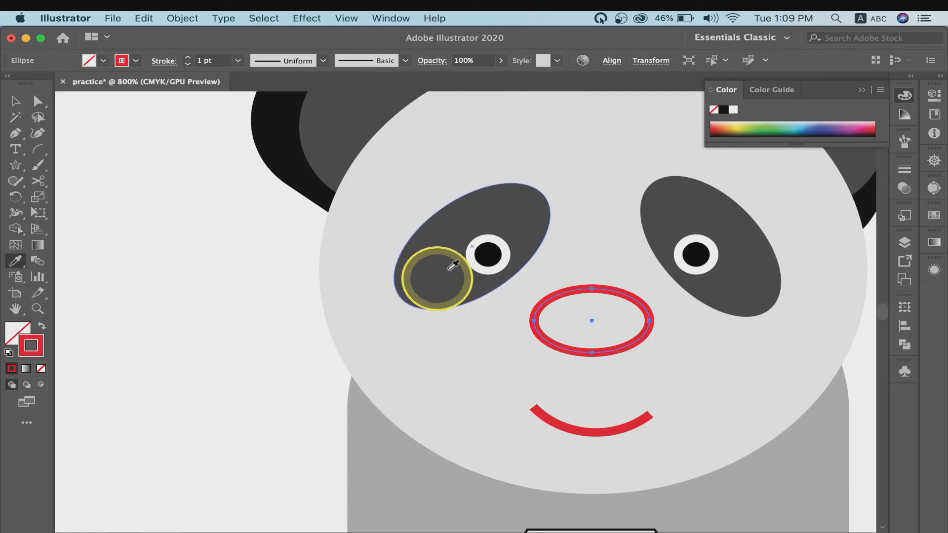
pyautogui.click(494, 246)
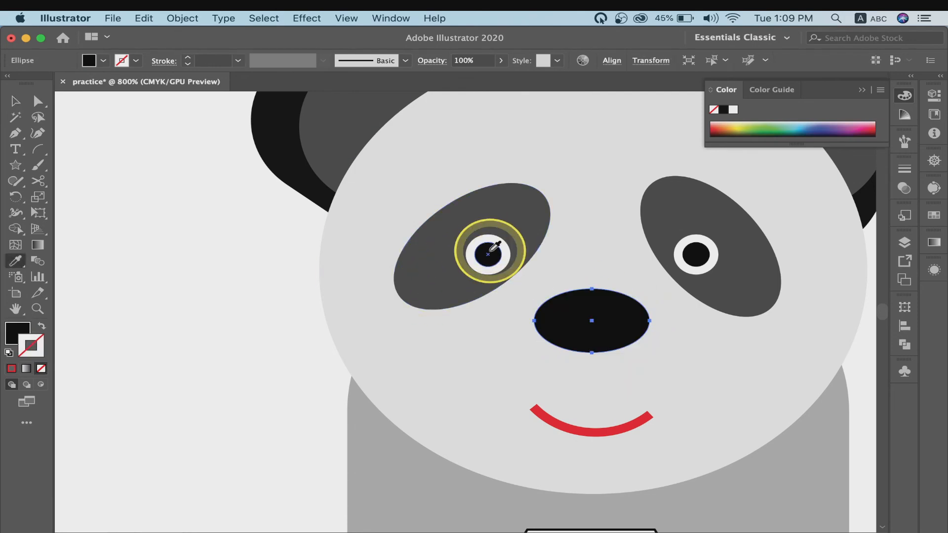
pyautogui.press('v')
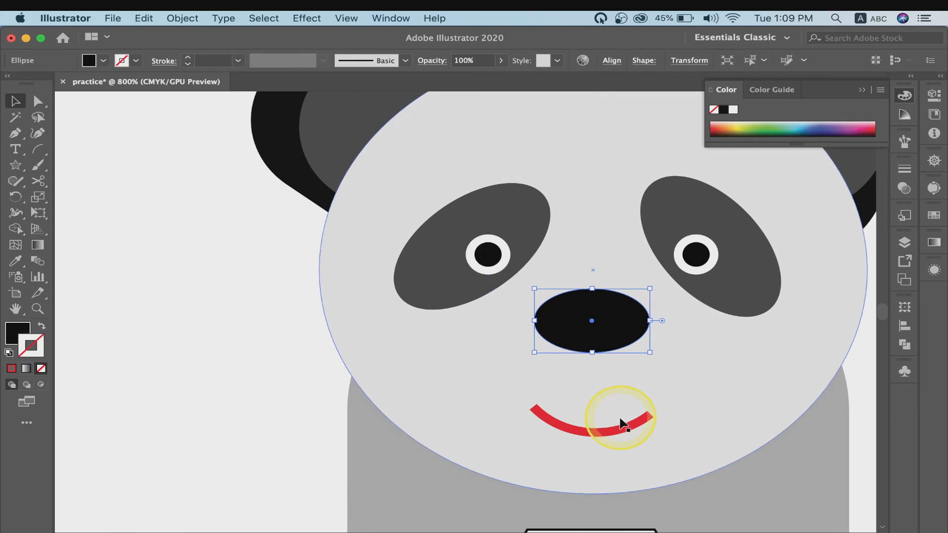
# Apply the dark grey of the traced left eye patch to the mouth curve with the Eyedropper
pyautogui.click(622, 427)
pyautogui.click(614, 433)
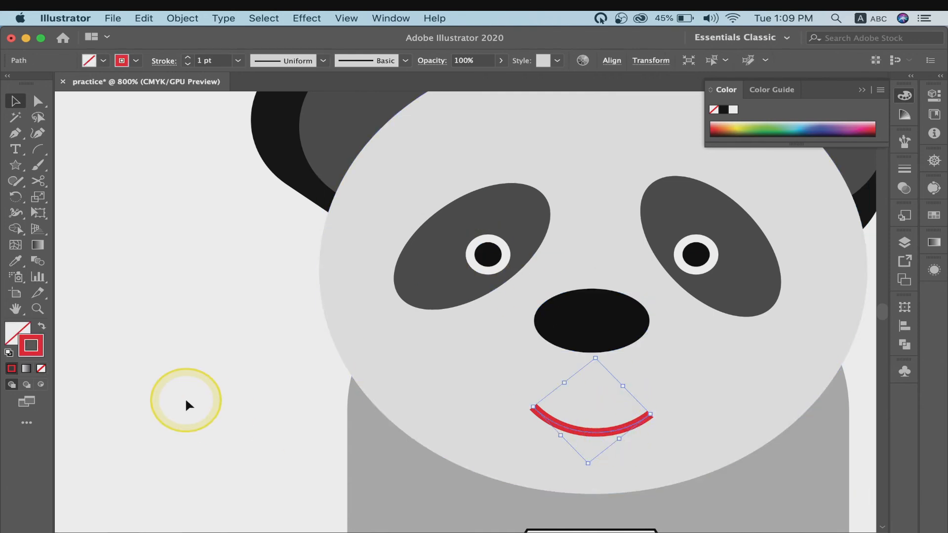
pyautogui.press('super+minus')
pyautogui.press('super+minus')
pyautogui.press('super+minus')
pyautogui.hscroll(-5, 186, 401)
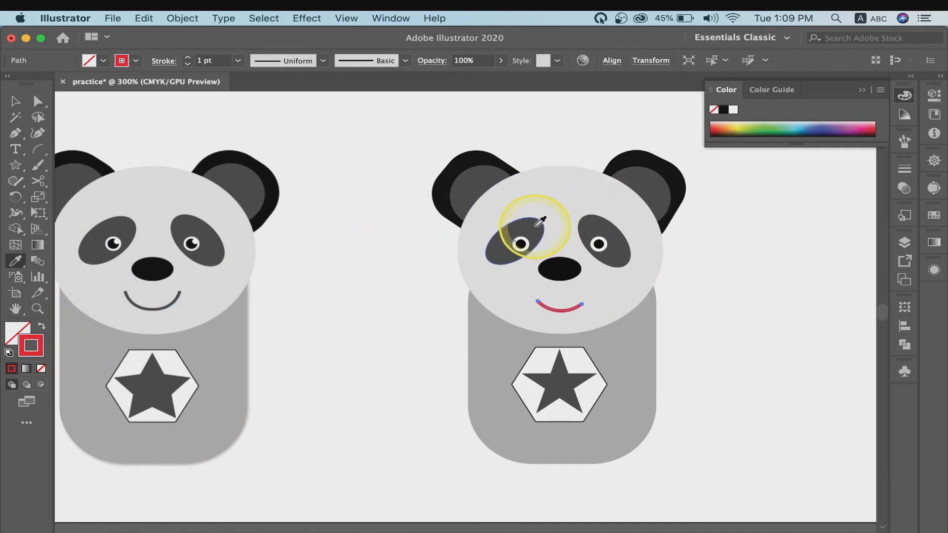
pyautogui.click(540, 220)
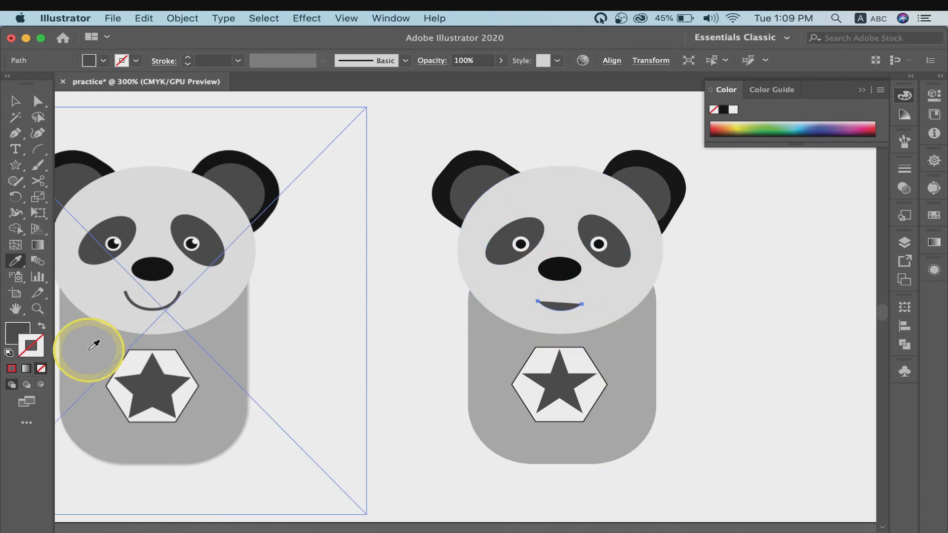
# Swap the mouth curve's fill and stroke to leave a dark grey line without a fill, and deselect it
pyautogui.click(33, 340)
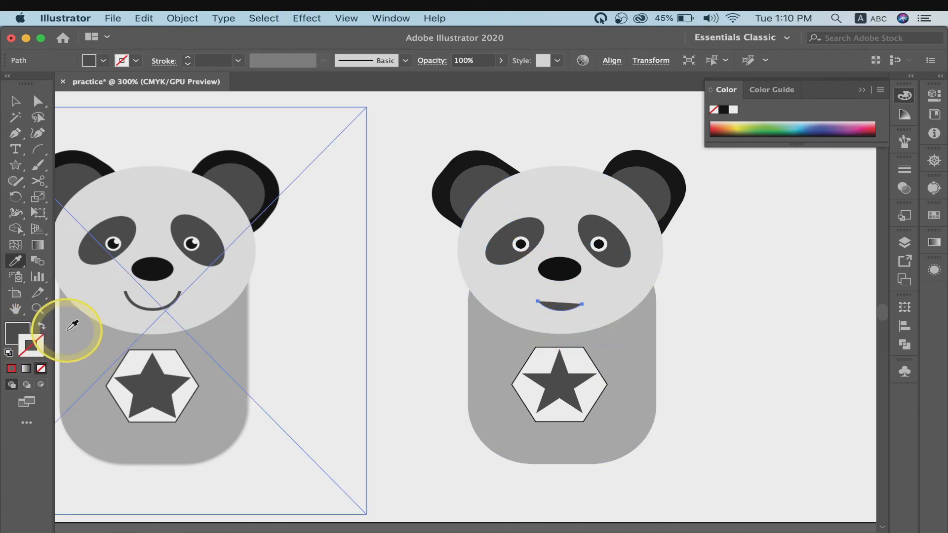
pyautogui.click(43, 327)
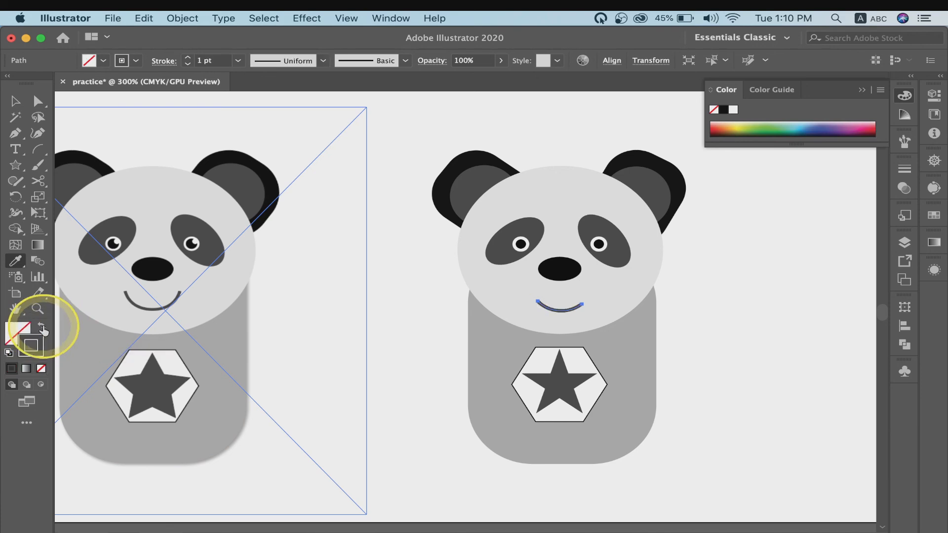
pyautogui.click(12, 94)
pyautogui.click(564, 316)
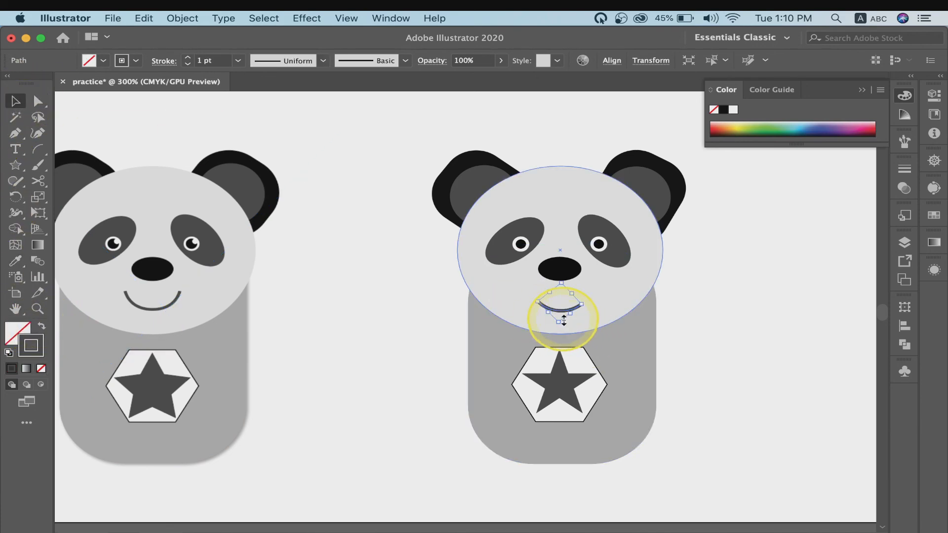
pyautogui.click(378, 187)
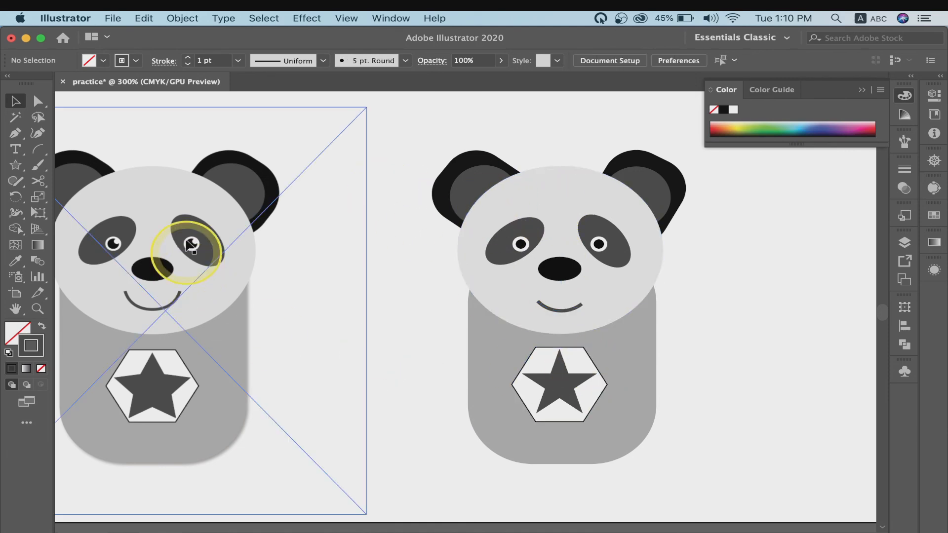
# Draw a highlight circle about 0.019 in wide with the Ellipse tool over the upper-right edge of the left pupil
pyautogui.hscroll(-1, 405, 251)
pyautogui.hscroll(3, 405, 250)
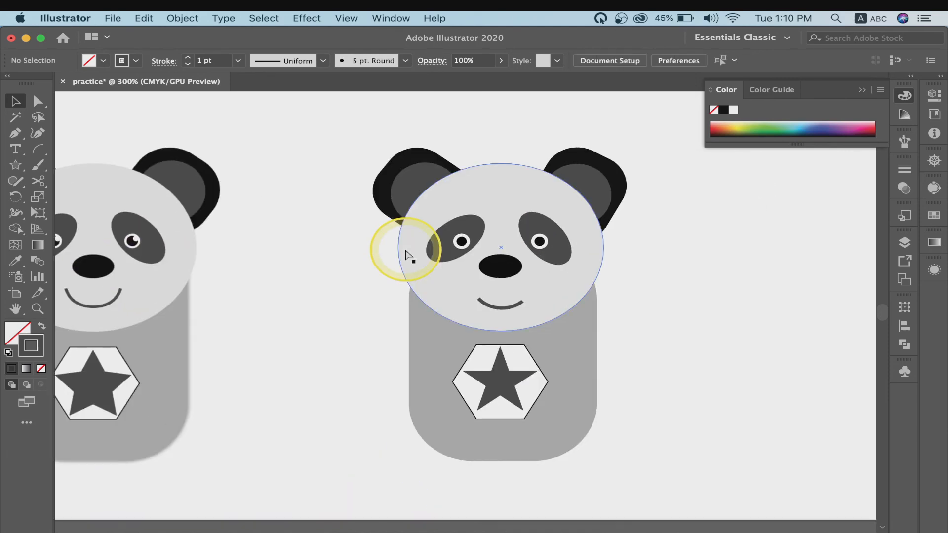
pyautogui.press('super+equal')
pyautogui.press('super+equal')
pyautogui.press('super+equal')
pyautogui.press('super+equal')
pyautogui.scroll(6, 406, 251)
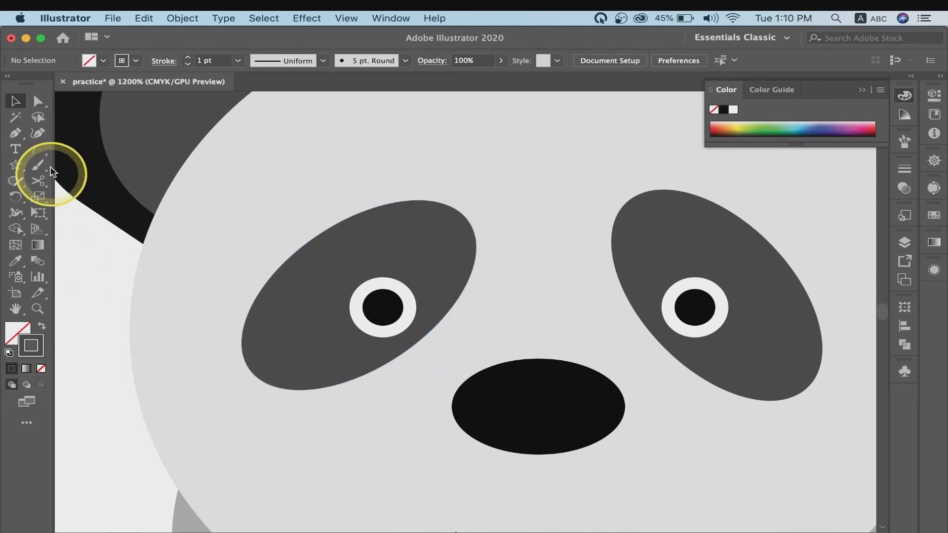
pyautogui.moveTo(19, 168); pyautogui.dragTo(73, 199)
pyautogui.moveTo(387, 290); pyautogui.dragTo(408, 307)
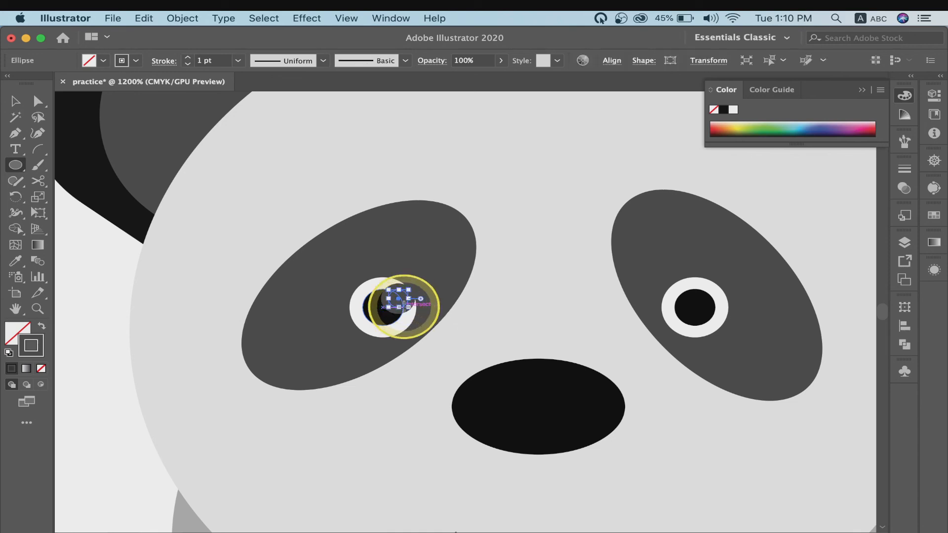
# Fill the left eye's highlight circle white and remove its stroke
pyautogui.click(89, 60)
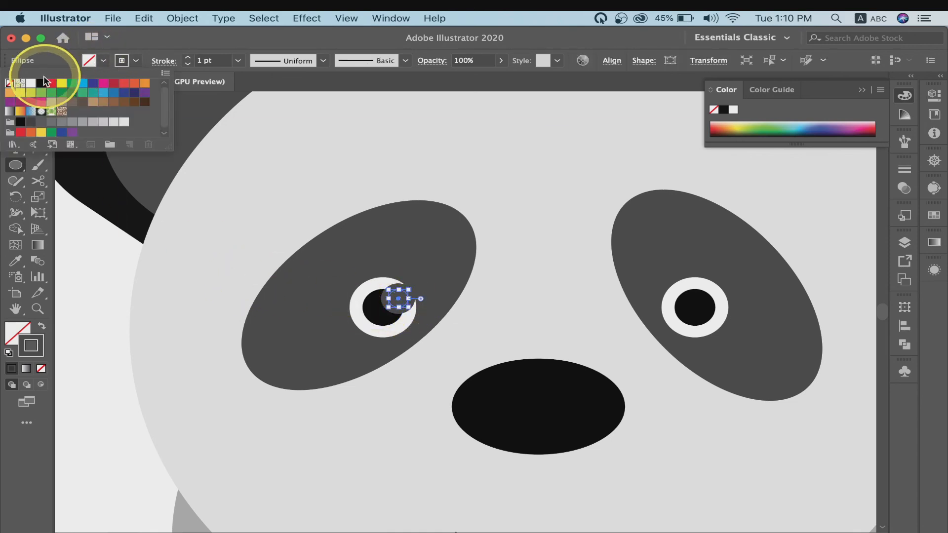
pyautogui.click(30, 83)
pyautogui.click(134, 61)
pyautogui.click(133, 61)
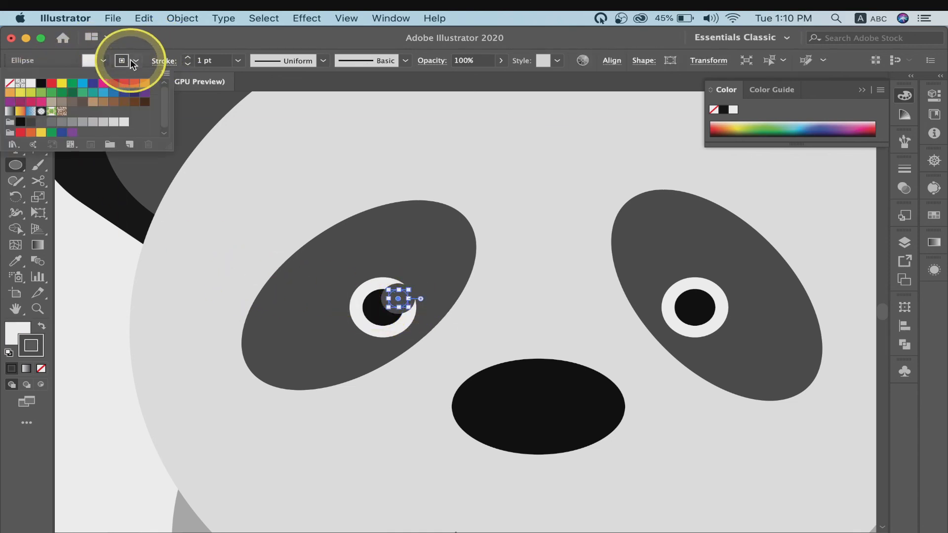
pyautogui.click(9, 83)
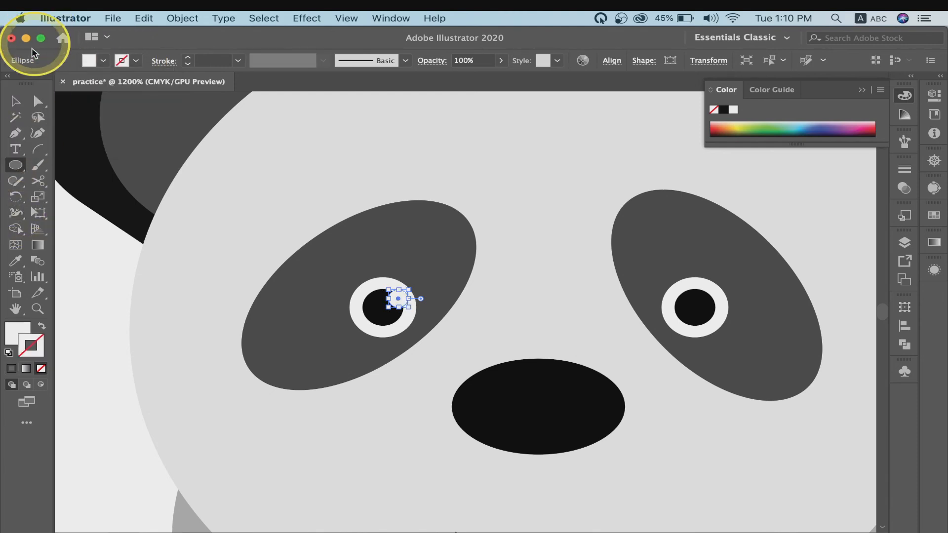
pyautogui.click(16, 101)
pyautogui.click(247, 195)
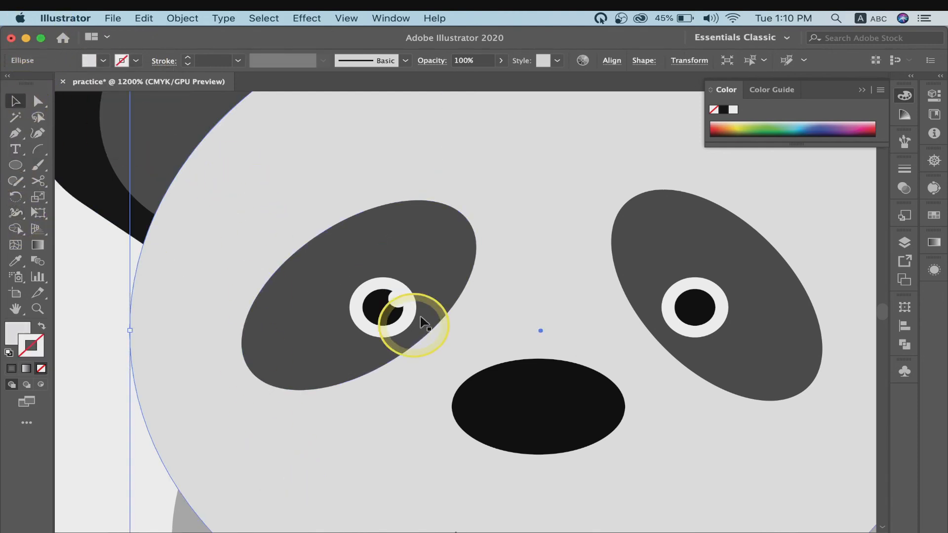
# Create a second white highlight circle, 0.0194 in wide and 0.0194 in high, on the forehead between the two eye patches
pyautogui.click(398, 300)
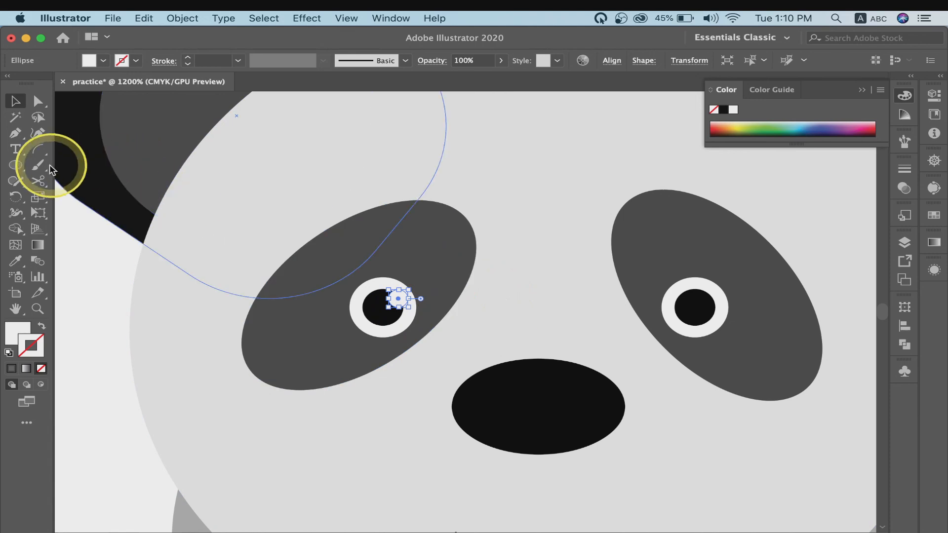
pyautogui.click(689, 60)
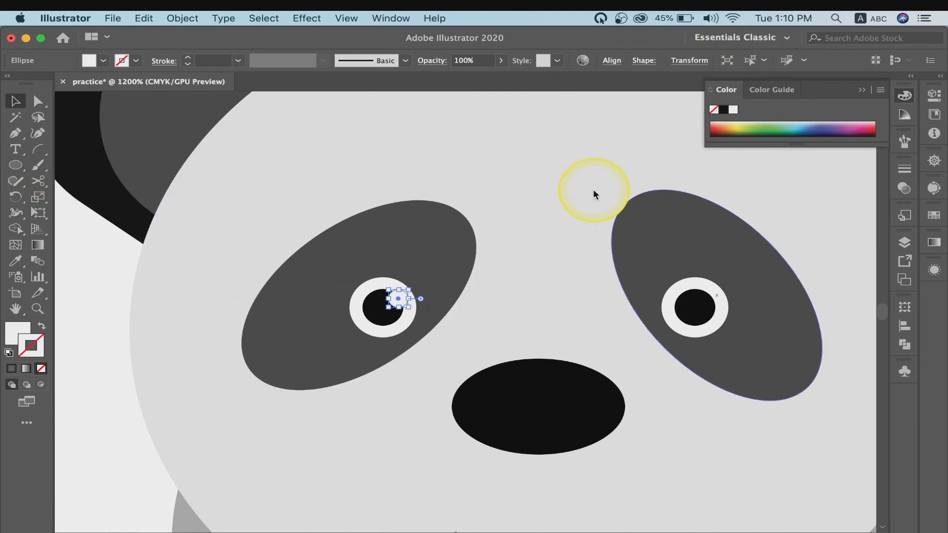
pyautogui.click(15, 165)
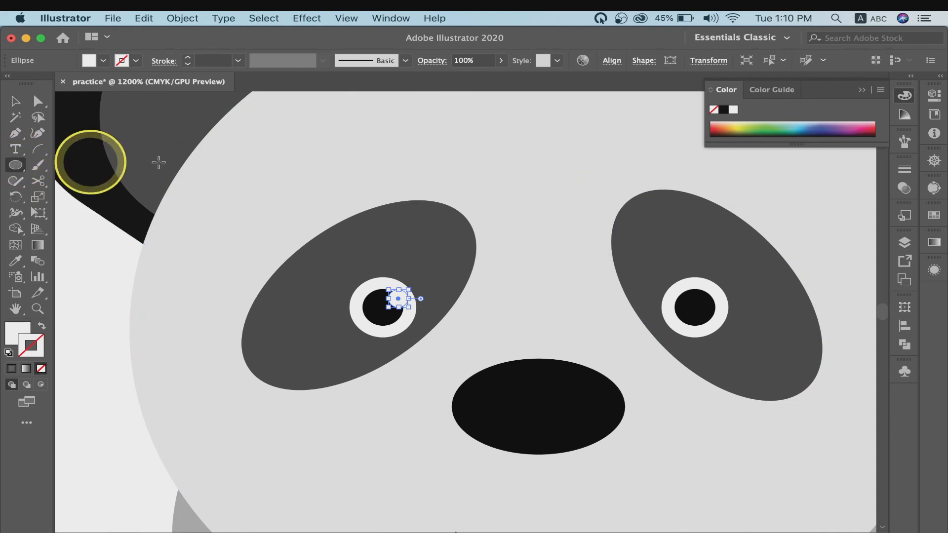
pyautogui.click(608, 161)
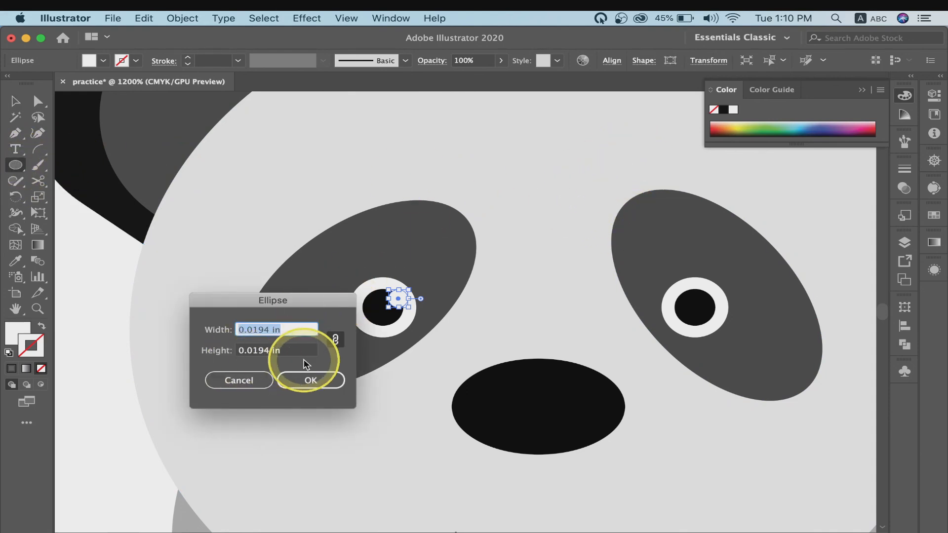
pyautogui.click(335, 379)
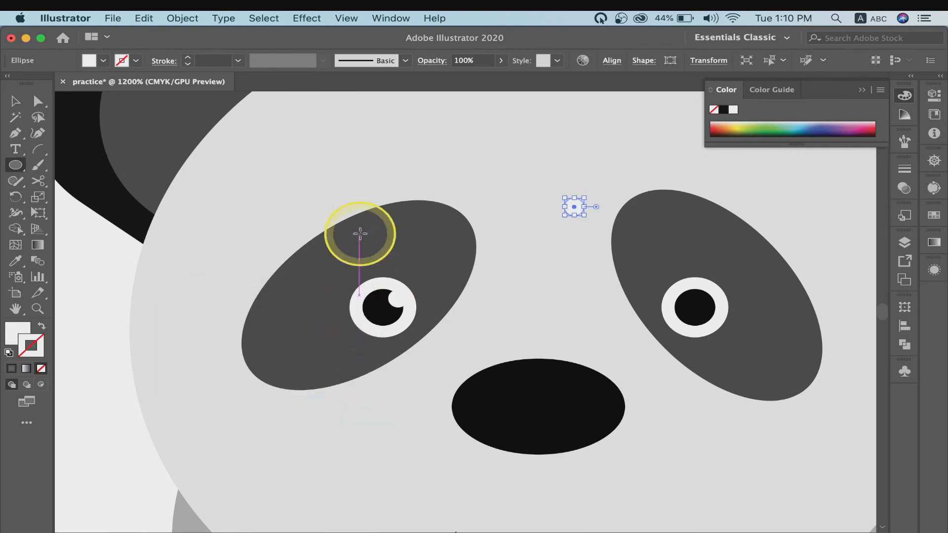
# Move the white highlight circle from the forehead onto the upper-left edge of the right eye's pupil
pyautogui.click(22, 105)
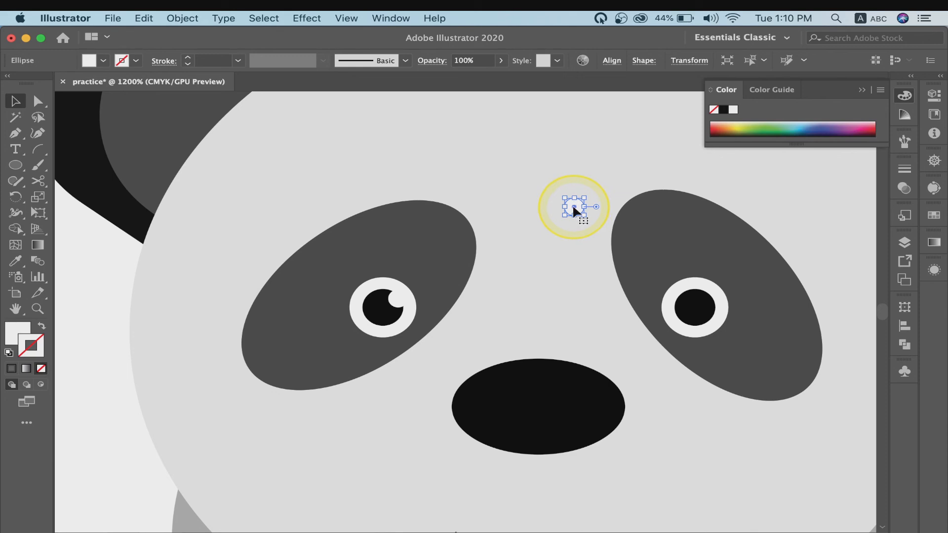
pyautogui.moveTo(574, 207); pyautogui.dragTo(685, 304)
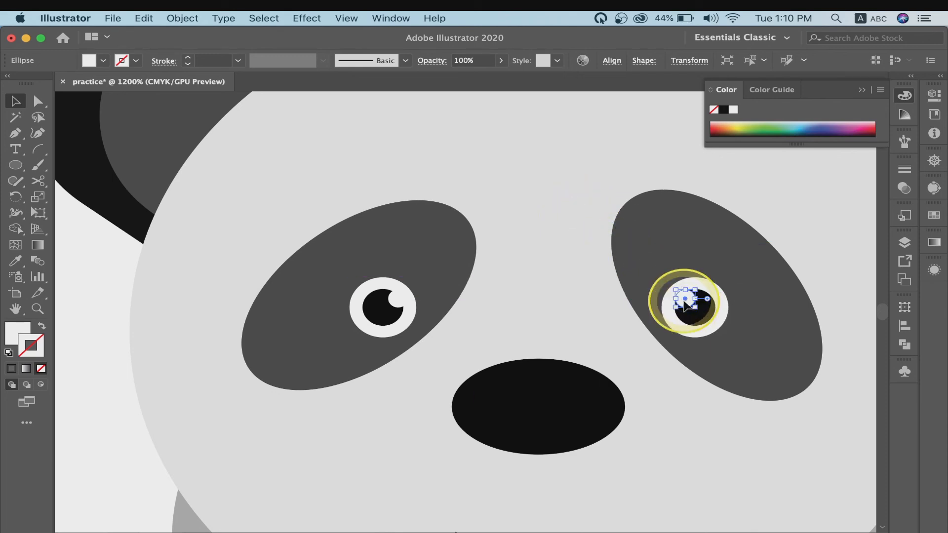
pyautogui.click(502, 274)
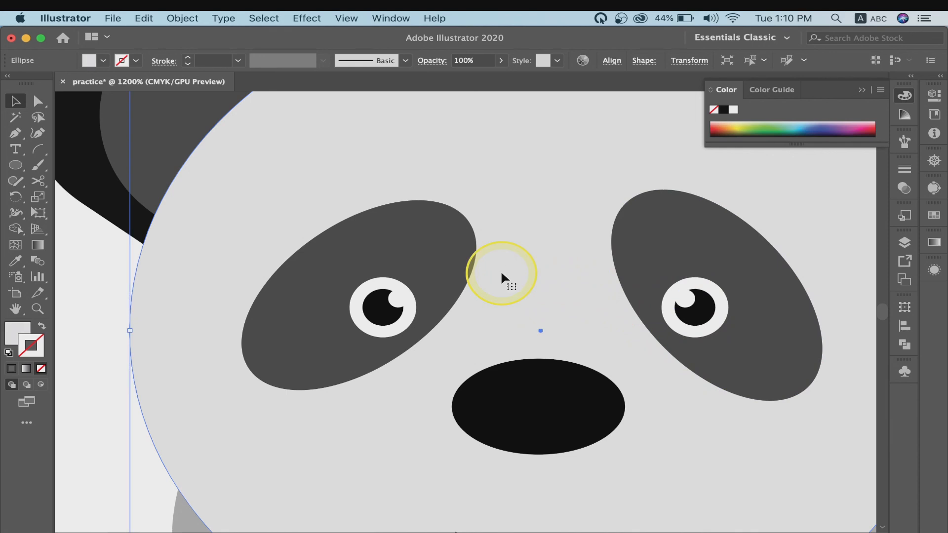
# Shift the right eye's highlight circle horizontally to the pupil's upper-right edge, matching the reference panda
pyautogui.press('super+minus')
pyautogui.press('super+minus')
pyautogui.press('super+minus')
pyautogui.press('super+minus')
pyautogui.press('super+minus')
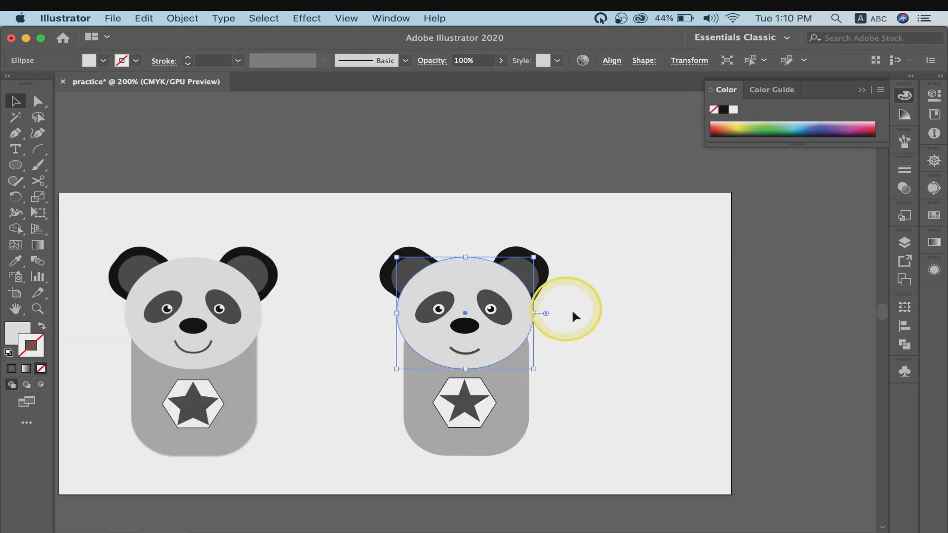
pyautogui.click(491, 309)
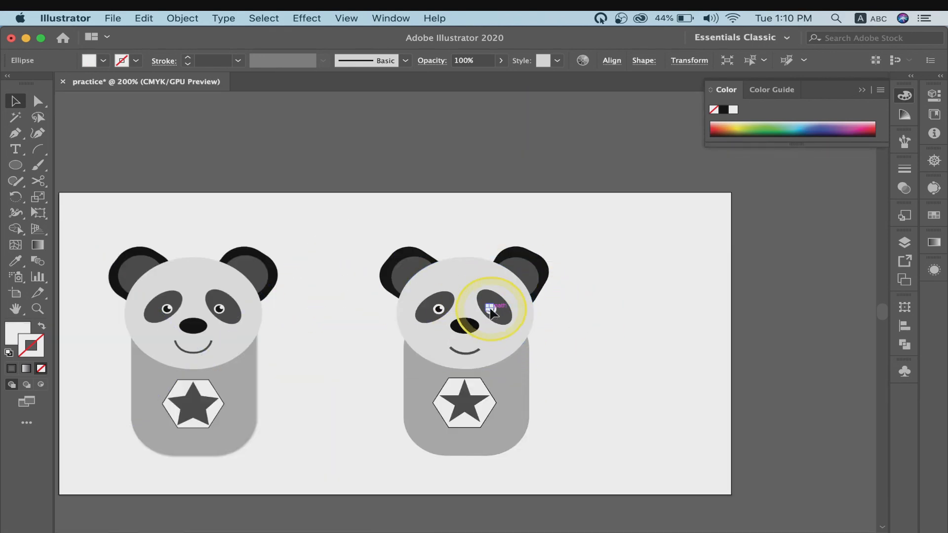
pyautogui.press('super+plus')
pyautogui.press('super+plus')
pyautogui.press('super+plus')
pyautogui.press('super+plus')
pyautogui.press('super+plus')
pyautogui.press('super+plus')
pyautogui.press('super+plus')
pyautogui.press('super+plus')
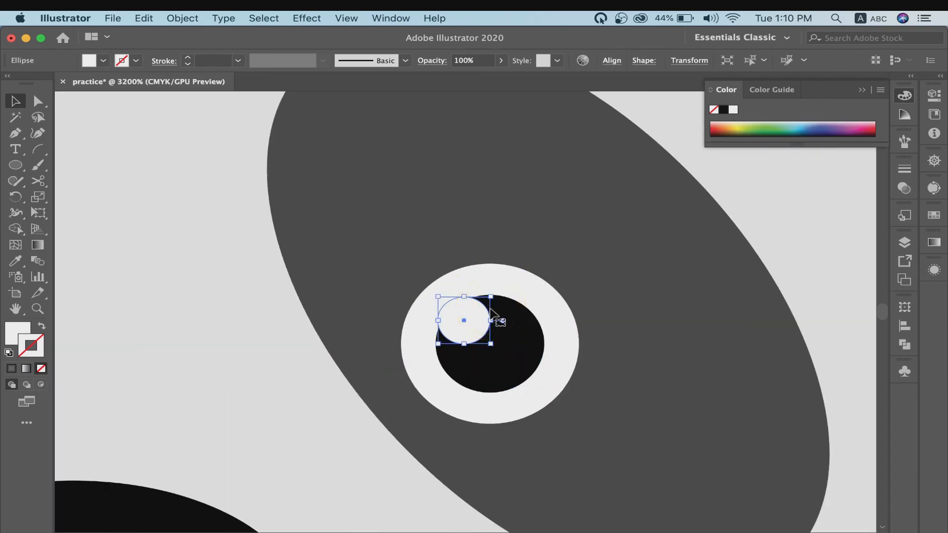
pyautogui.moveTo(457, 312); pyautogui.dragTo(517, 305)
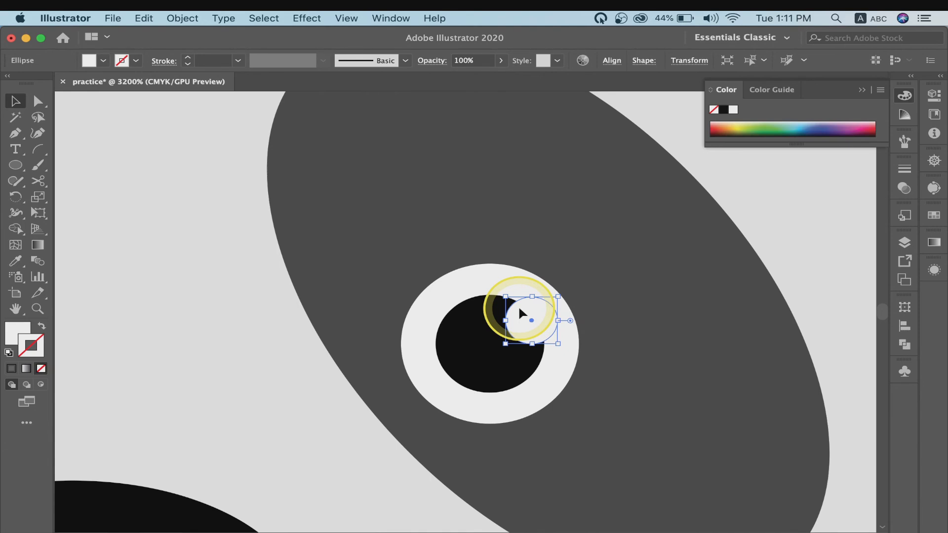
# Deselect the highlight circle and compare the whole redrawn panda with the reference panda beside it
pyautogui.press('super+minus')
pyautogui.press('super+minus')
pyautogui.press('super+minus')
pyautogui.press('super+minus')
pyautogui.press('super+minus')
pyautogui.press('super+minus')
pyautogui.press('super+minus')
pyautogui.press('super+minus')
pyautogui.press('super+minus')
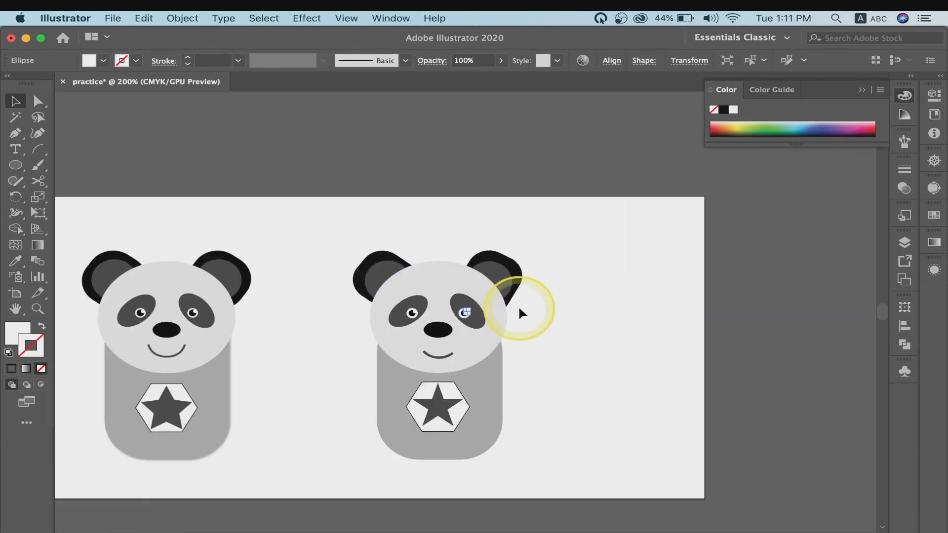
pyautogui.click(620, 375)
pyautogui.hscroll(-3, 621, 375)
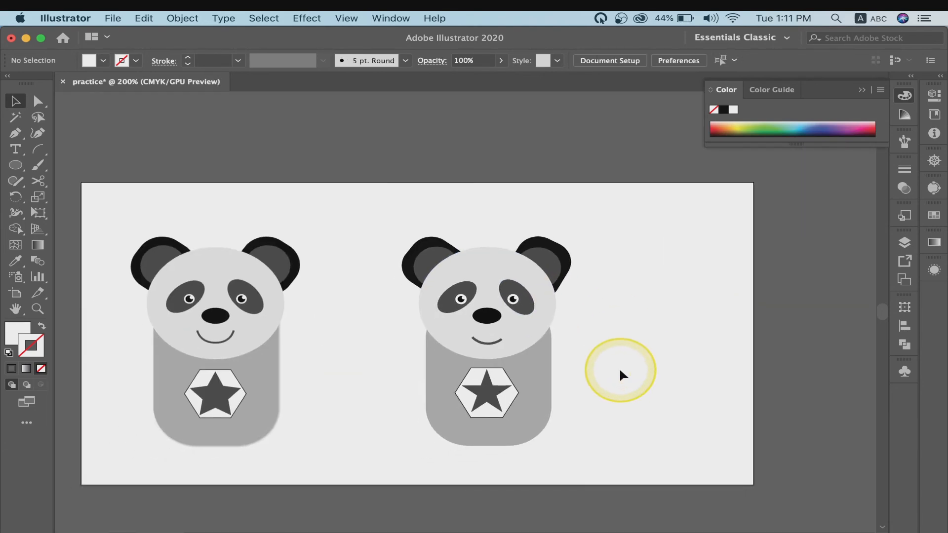